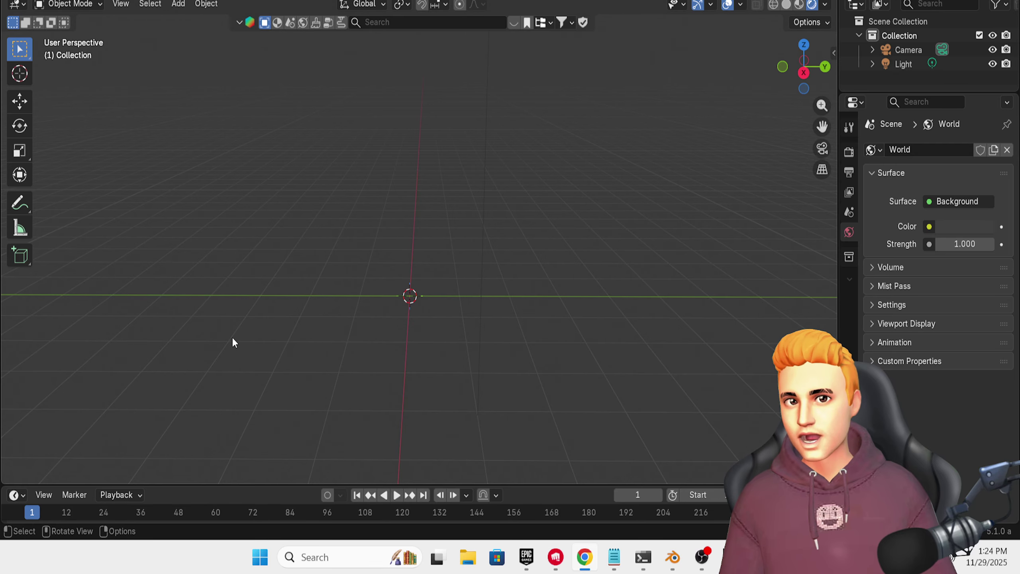
- Switch to Notepad and review the recommended sculpting brush combos for block-out, shape refining and detailing
{"action": "middle_click_drag", "start_coordinate": [482, 324], "coordinate": [484, 318]}
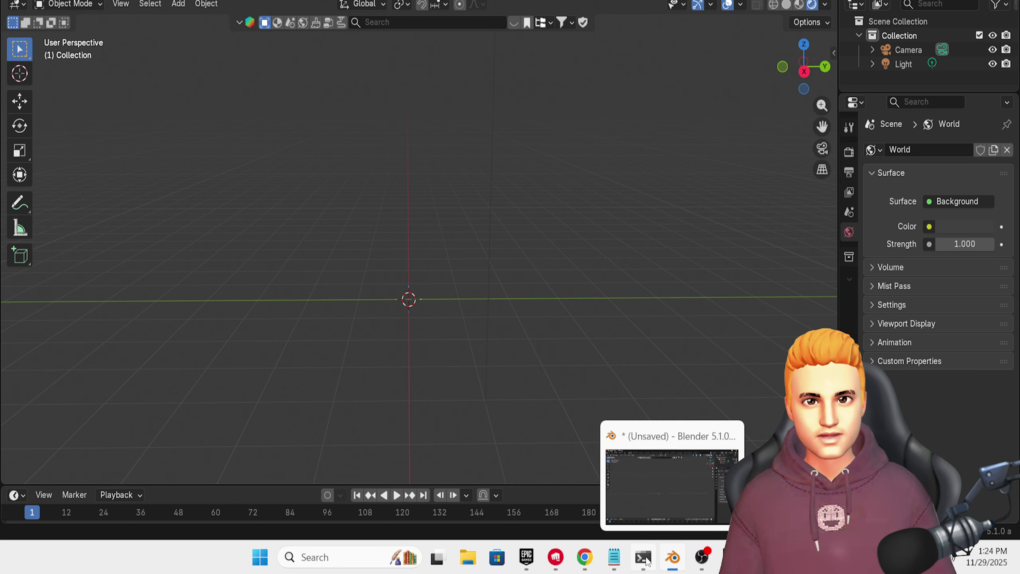
{"action": "left_click", "coordinate": [616, 558]}
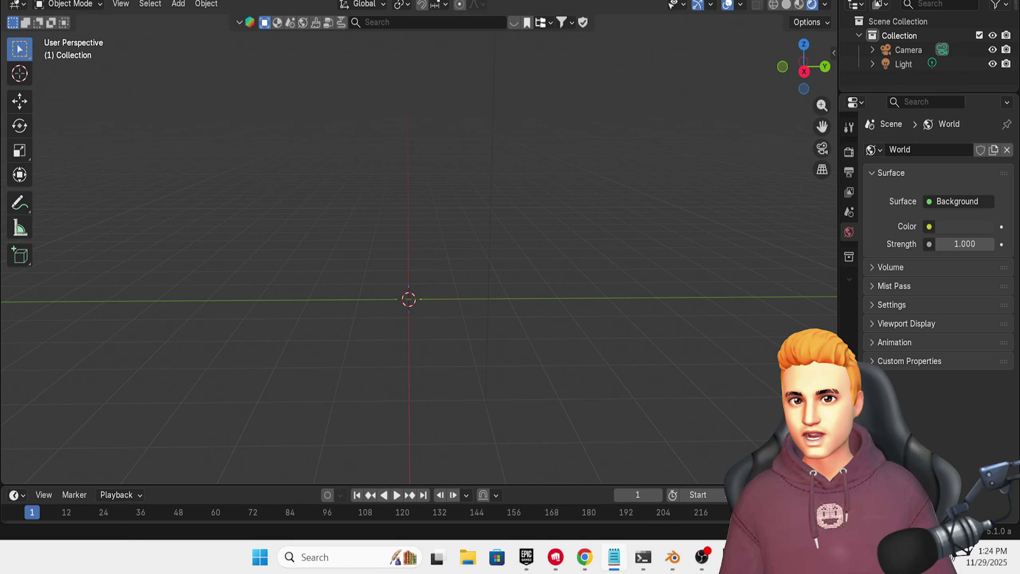
{"action": "left_click_drag", "start_coordinate": [0, 94], "coordinate": [1019, 32]}
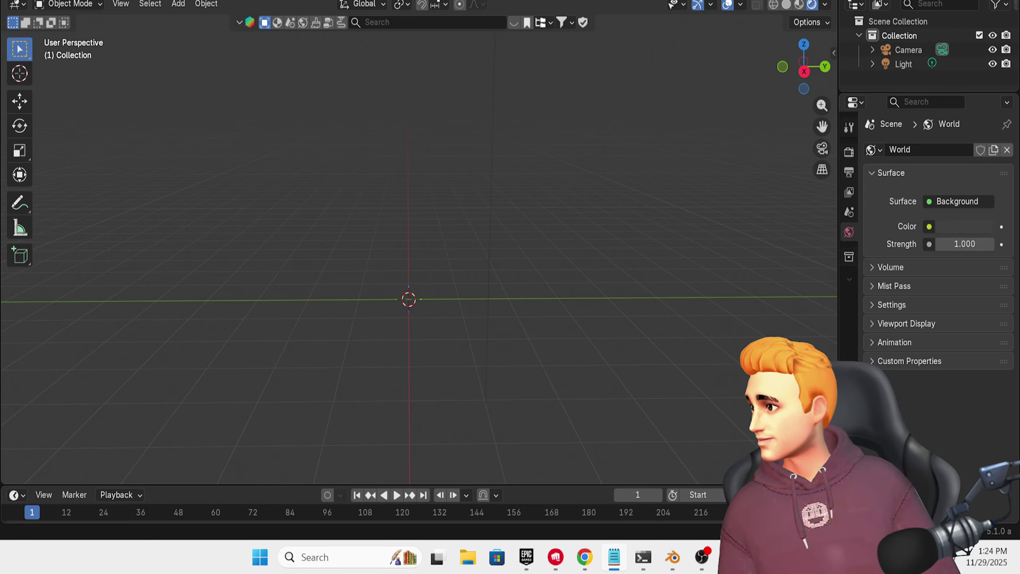
{"action": "left_click_drag", "start_coordinate": [1019, 32], "coordinate": [858, 76]}
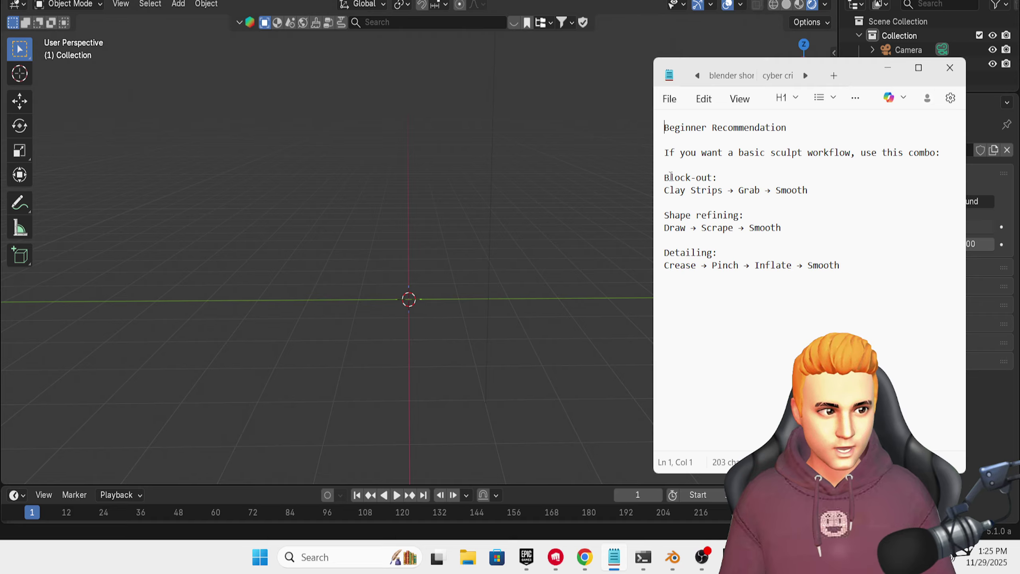
{"action": "left_click_drag", "start_coordinate": [670, 177], "coordinate": [736, 176]}
{"action": "left_click_drag", "start_coordinate": [666, 191], "coordinate": [789, 194]}
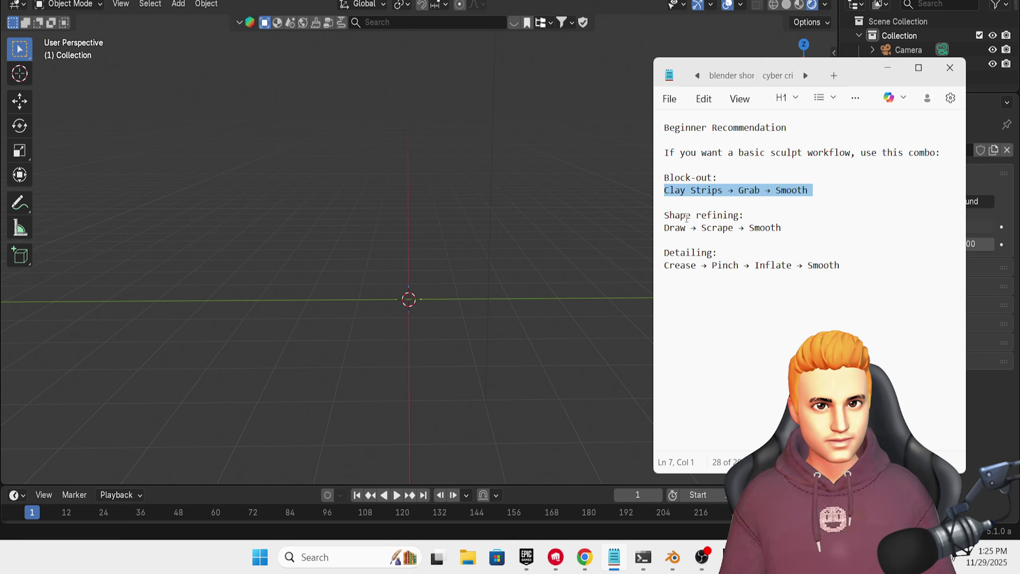
{"action": "left_click", "coordinate": [659, 229]}
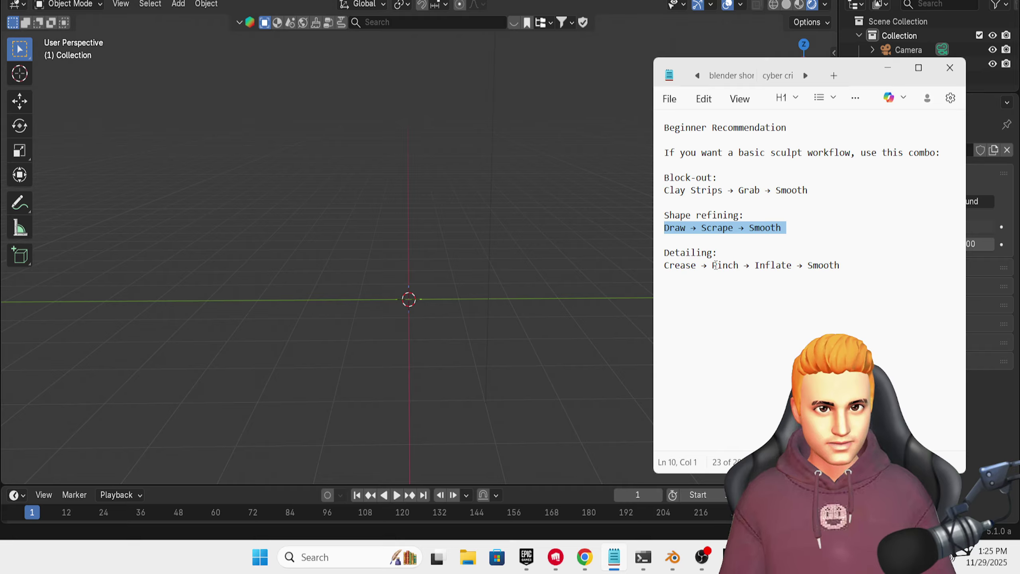
{"action": "left_click_drag", "start_coordinate": [669, 267], "coordinate": [830, 267]}
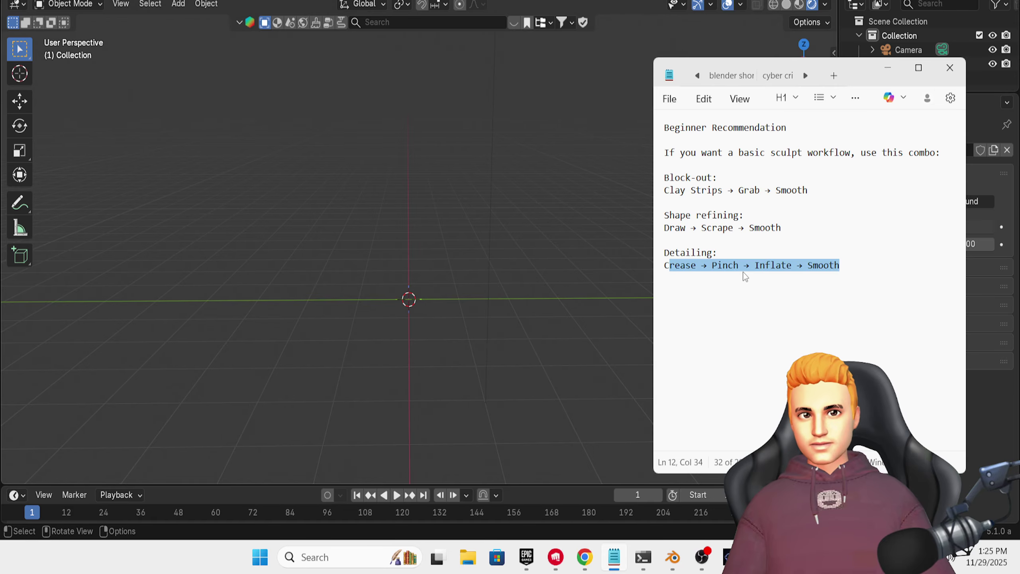
- Switch back to Blender and add a UV sphere mesh at the scene origin
{"action": "left_click", "coordinate": [186, 8]}
{"action": "mouse_move", "coordinate": [201, 19]}
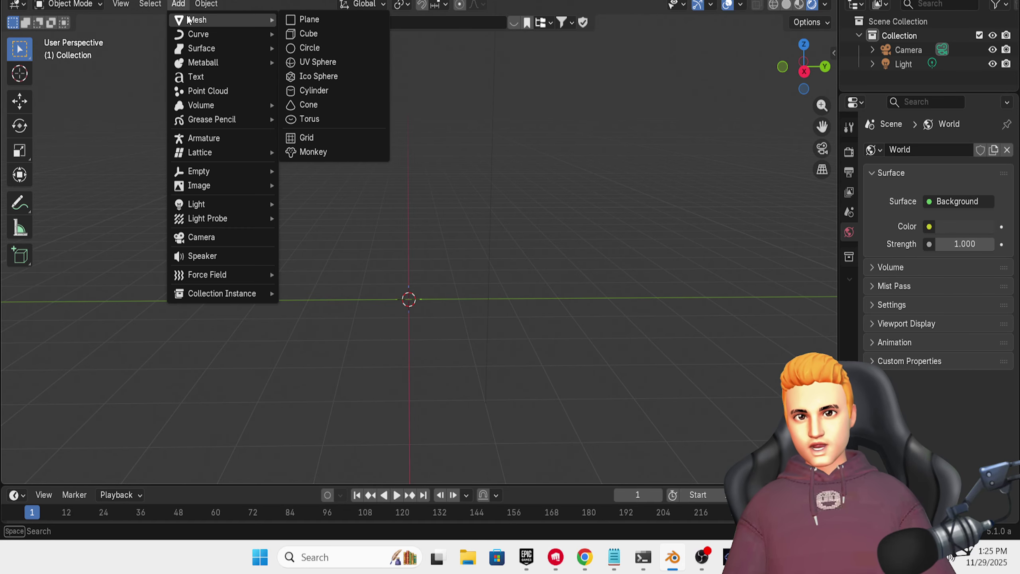
{"action": "left_click", "coordinate": [343, 64]}
{"action": "scroll", "coordinate": [560, 340], "scroll_direction": "up", "scroll_amount": 3}
{"action": "key", "text": "KP_Decimal"}
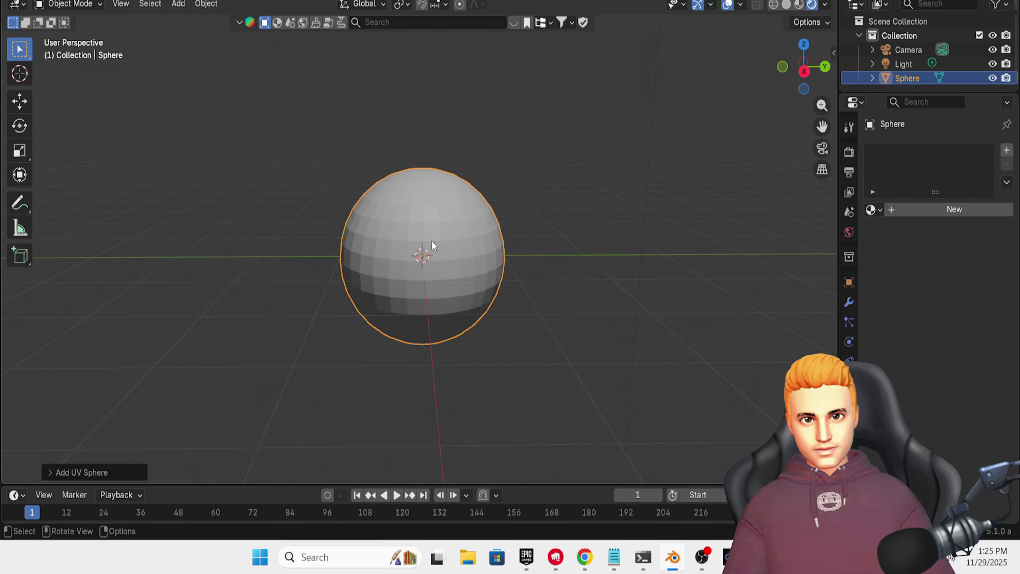
- Add a Subdivision Surface modifier with 3 viewport levels to the sphere and apply it
{"action": "left_click", "coordinate": [849, 301]}
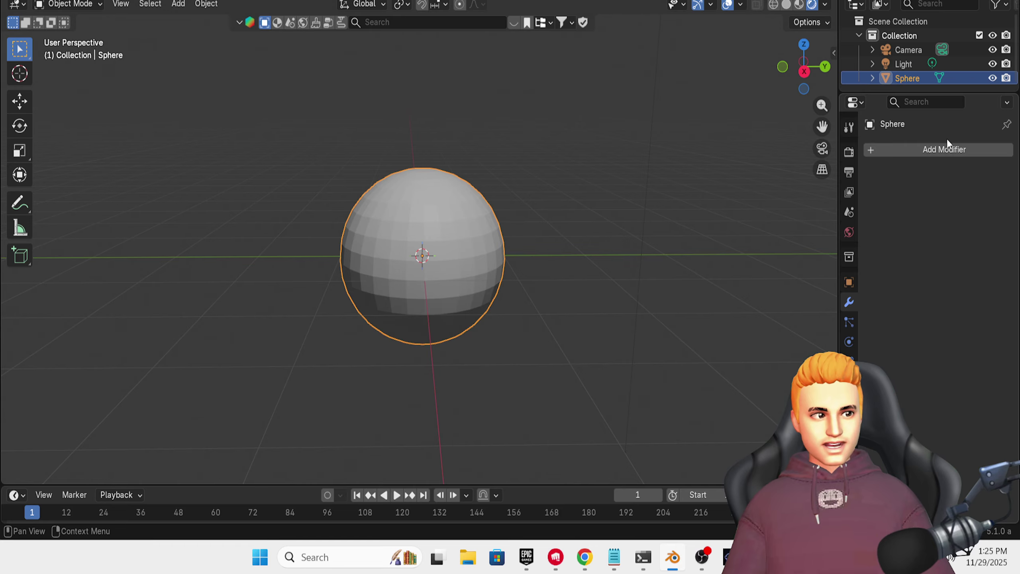
{"action": "left_click", "coordinate": [946, 147]}
{"action": "mouse_move", "coordinate": [944, 147]}
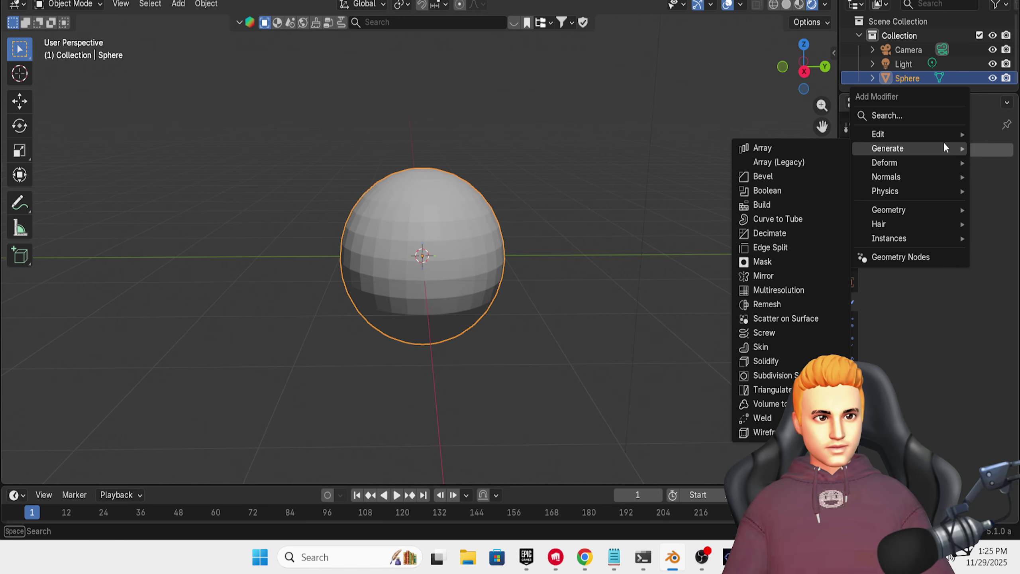
{"action": "left_click", "coordinate": [776, 376]}
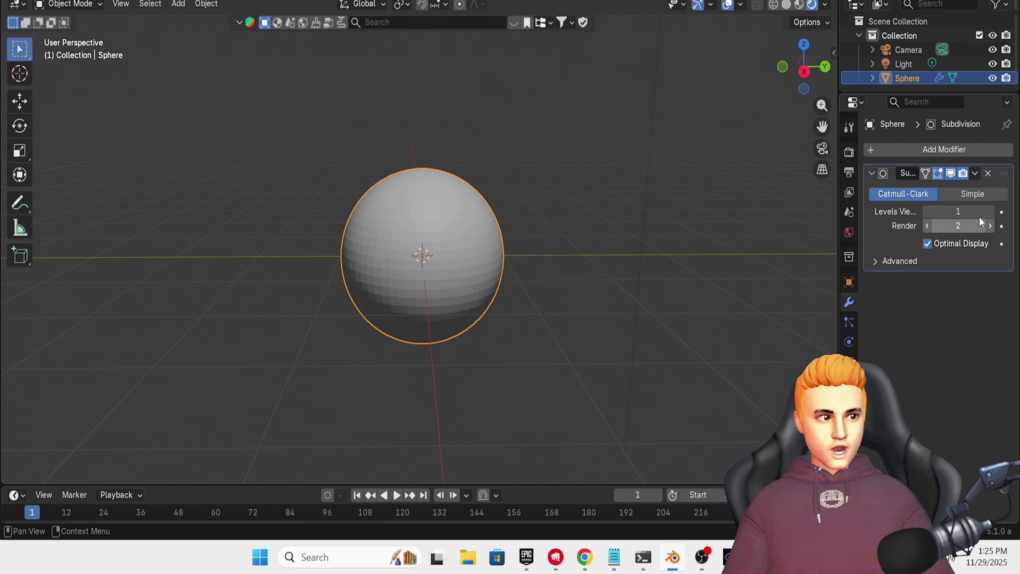
{"action": "left_click", "coordinate": [989, 211]}
{"action": "left_click", "coordinate": [989, 211]}
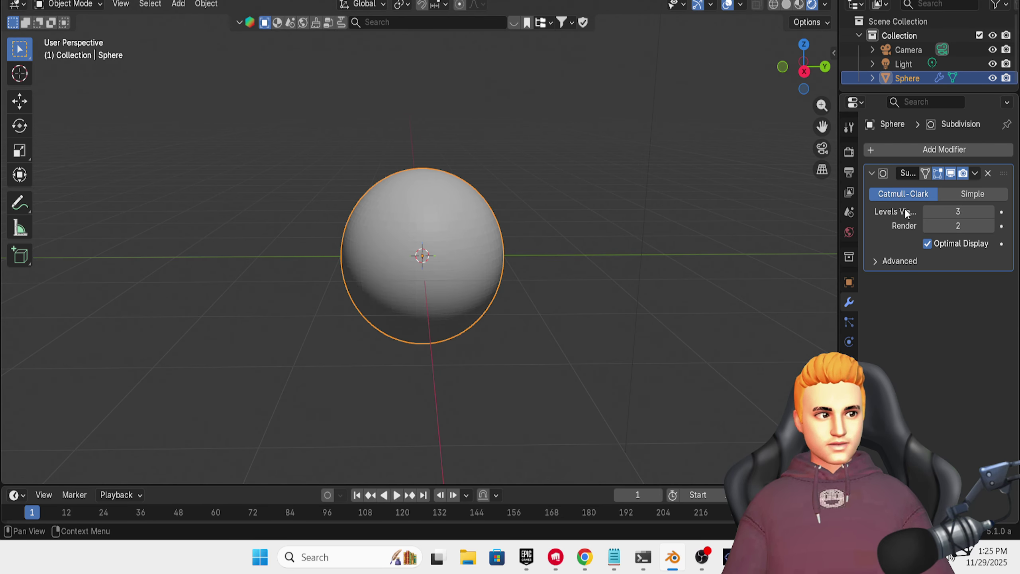
{"action": "left_click", "coordinate": [974, 174]}
{"action": "left_click", "coordinate": [966, 189]}
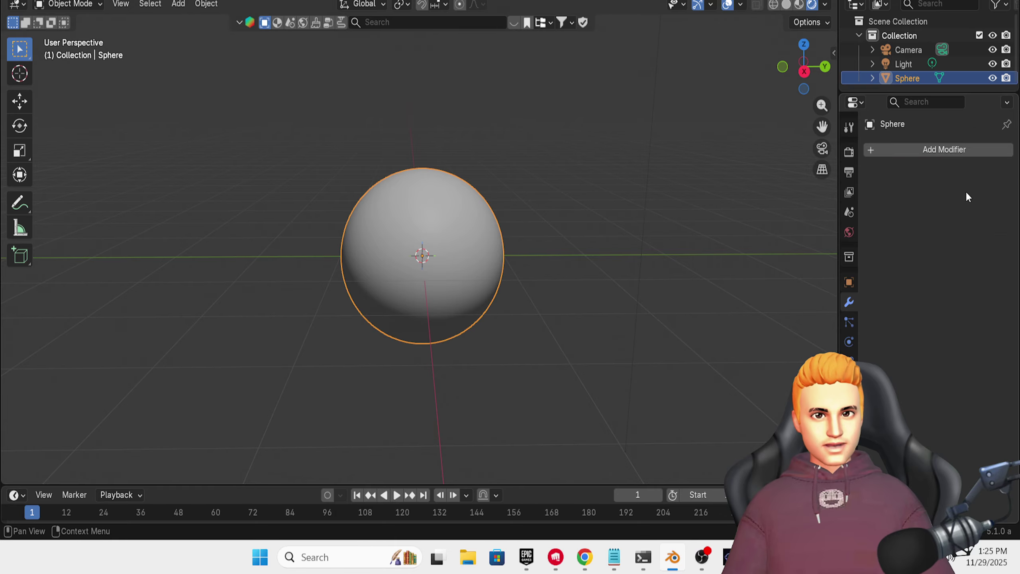
{"action": "left_click", "coordinate": [593, 288]}
{"action": "scroll", "coordinate": [514, 287], "scroll_direction": "up", "scroll_amount": 2}
{"action": "middle_click_drag", "start_coordinate": [514, 287], "coordinate": [529, 312], "text": "shift"}
{"action": "scroll", "coordinate": [530, 312], "scroll_direction": "down", "scroll_amount": 2}
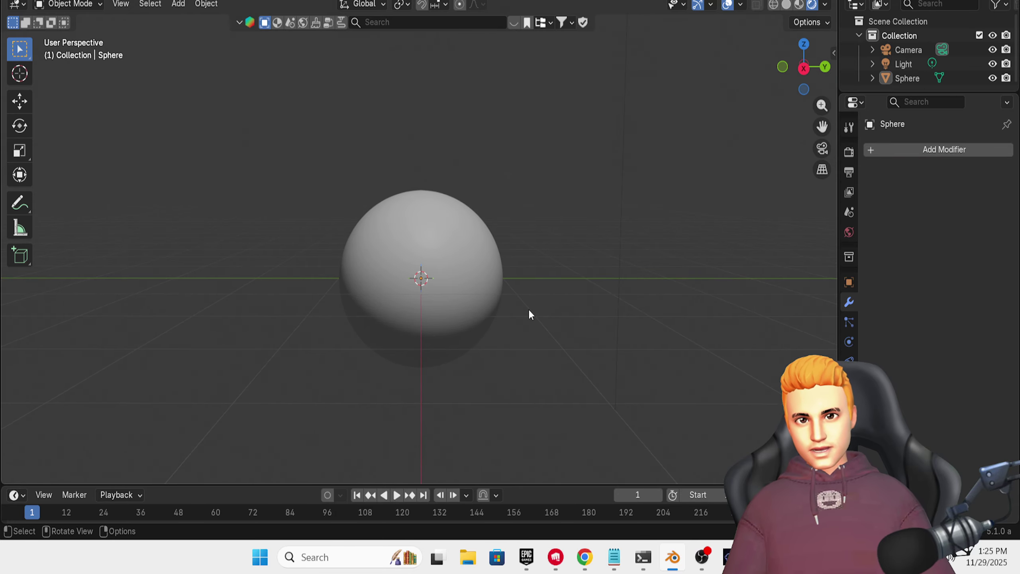
{"action": "scroll", "coordinate": [529, 311], "scroll_direction": "down", "scroll_amount": 1}
{"action": "scroll", "coordinate": [529, 310], "scroll_direction": "up", "scroll_amount": 1}
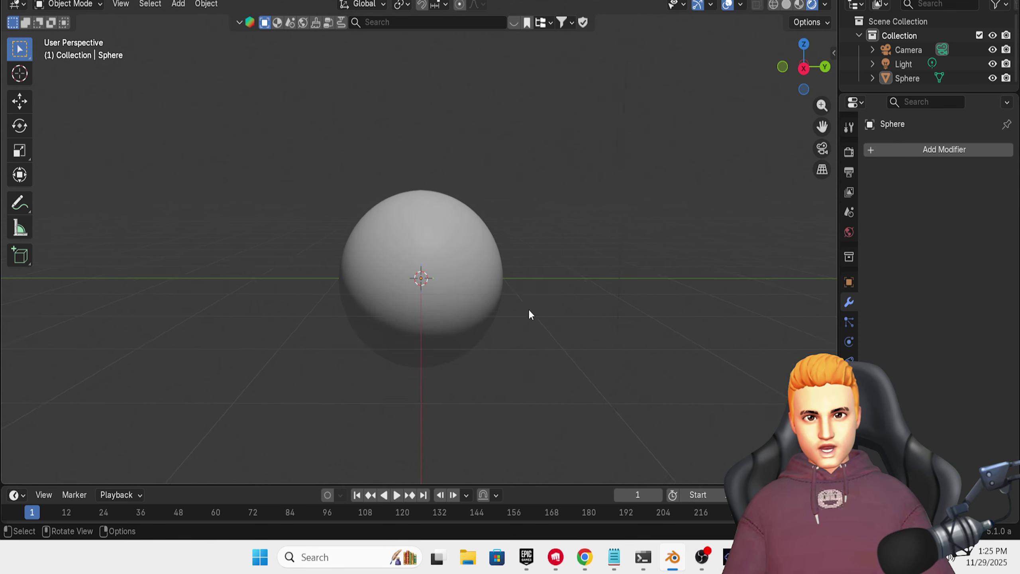
{"action": "scroll", "coordinate": [529, 310], "scroll_direction": "up", "scroll_amount": 2}
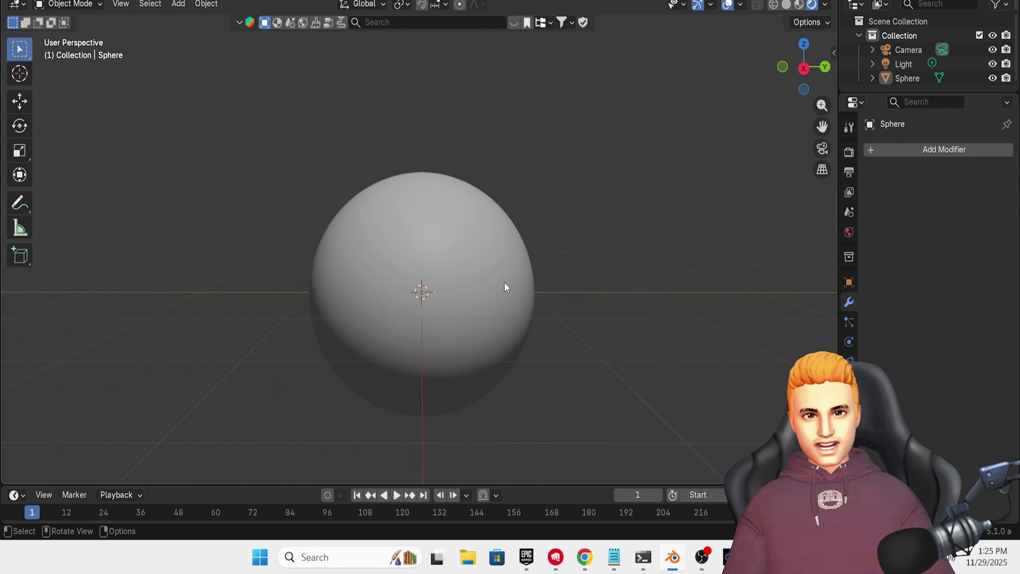
- Duplicate the sphere and offset the copy forward along the X axis
{"action": "left_click", "coordinate": [472, 255]}
{"action": "middle_click_drag", "start_coordinate": [472, 256], "coordinate": [485, 286]}
{"action": "left_click", "coordinate": [19, 101]}
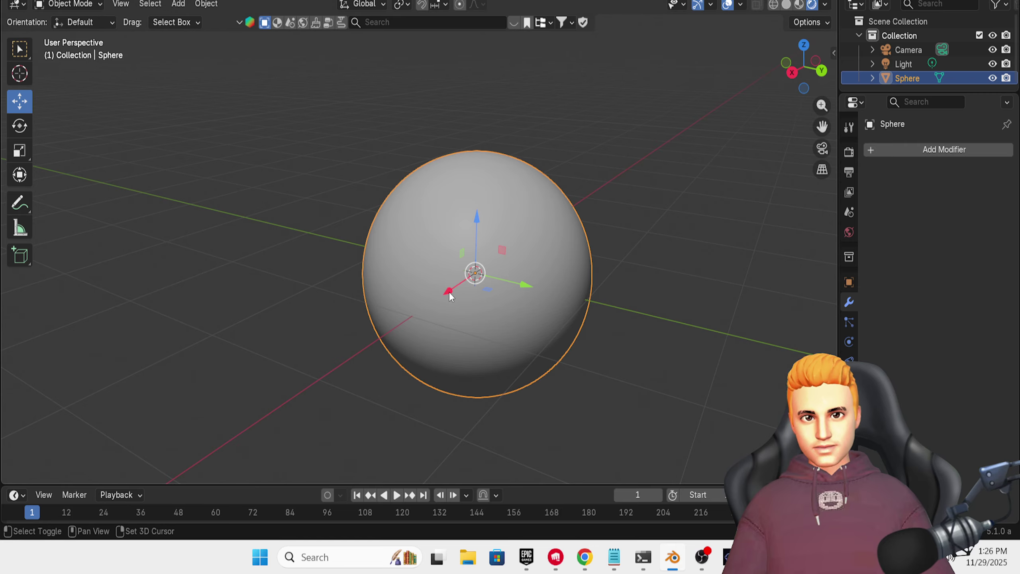
{"action": "key", "text": "shift+d"}
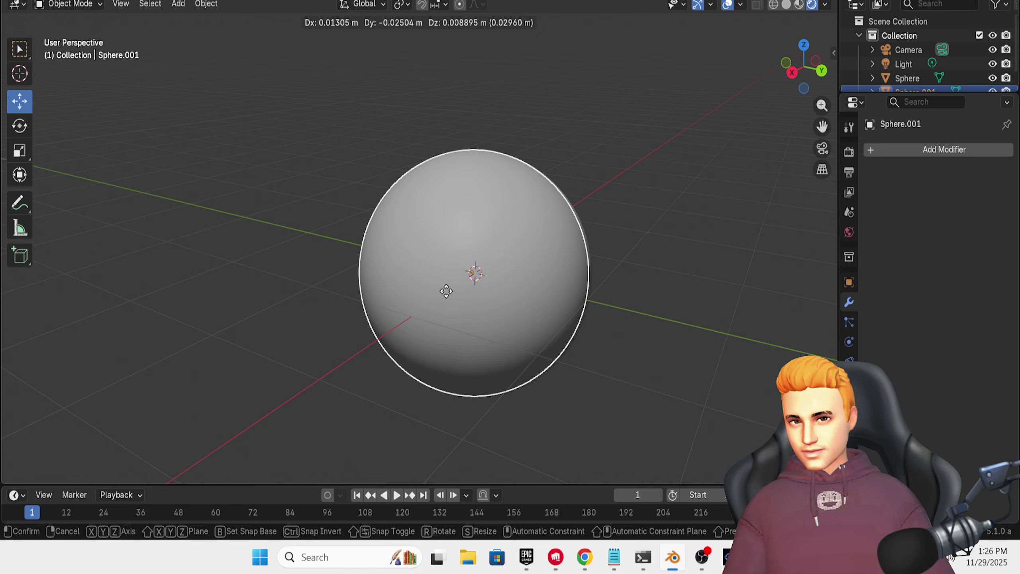
{"action": "key", "text": "x"}
{"action": "left_click", "coordinate": [402, 303]}
- Scale the duplicate down to a small sphere and move it along X to the large sphere's front surface
{"action": "left_click", "coordinate": [20, 127]}
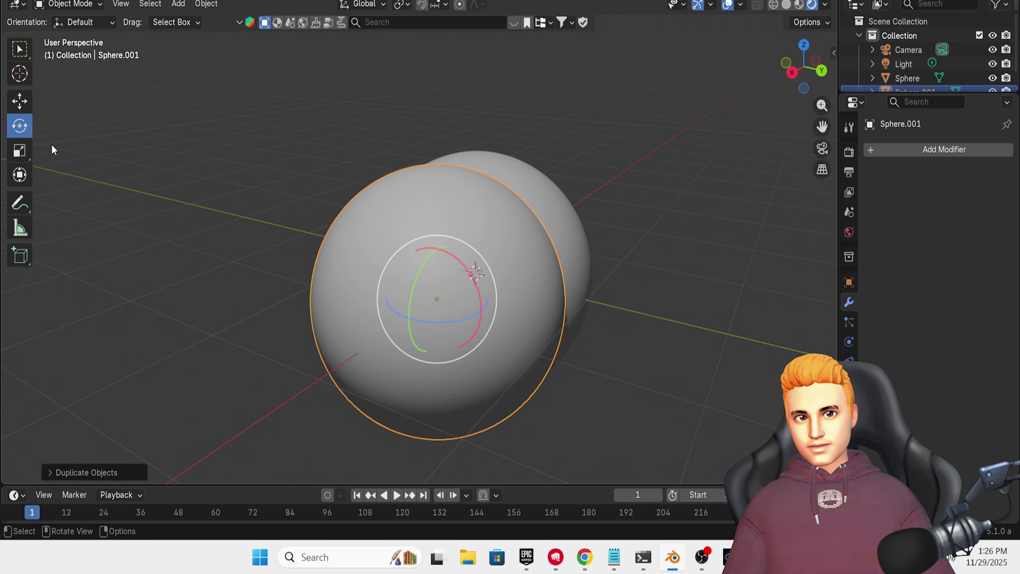
{"action": "key", "text": "s"}
{"action": "left_click", "coordinate": [452, 305]}
{"action": "middle_click_drag", "start_coordinate": [452, 307], "coordinate": [456, 337]}
{"action": "left_click", "coordinate": [20, 102]}
{"action": "left_click_drag", "start_coordinate": [405, 309], "coordinate": [381, 320]}
{"action": "key", "text": "s"}
{"action": "left_click", "coordinate": [393, 302]}
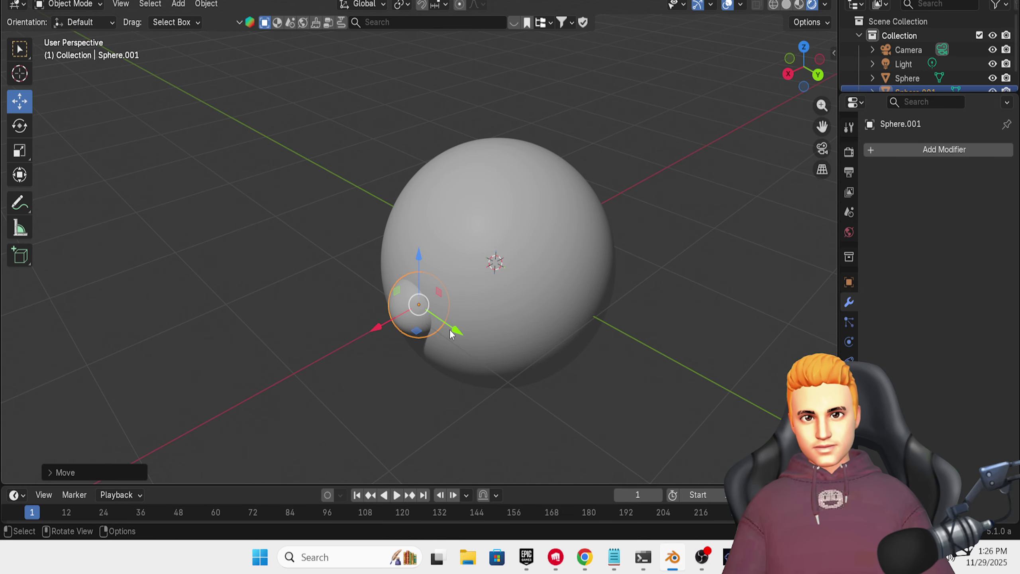
- Move the small sphere along Y and up along Z to an eye position on the large sphere's front
{"action": "left_click_drag", "start_coordinate": [454, 331], "coordinate": [498, 361]}
{"action": "left_click_drag", "start_coordinate": [466, 287], "coordinate": [469, 194]}
{"action": "middle_click_drag", "start_coordinate": [530, 225], "coordinate": [633, 204]}
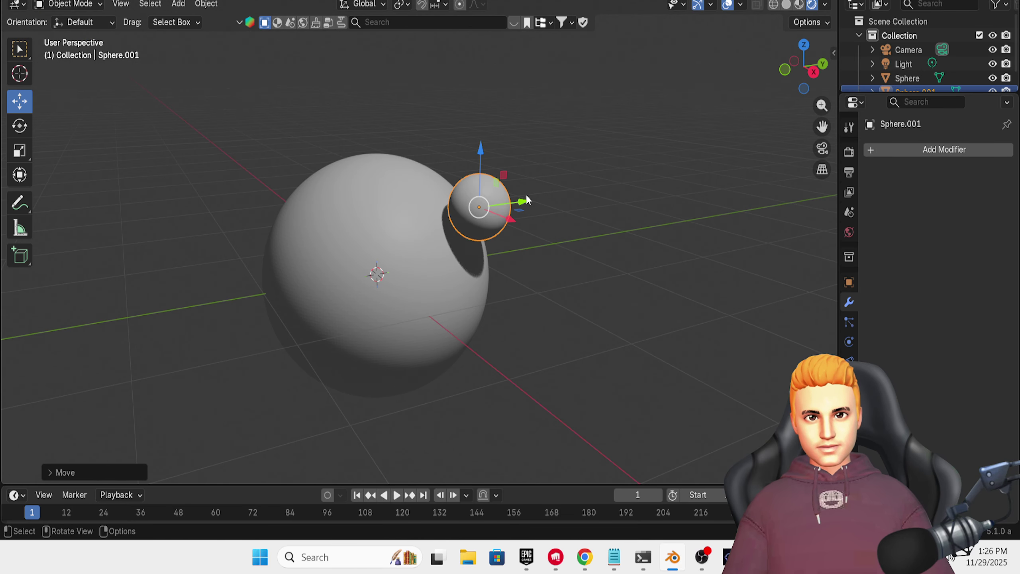
{"action": "left_click_drag", "start_coordinate": [525, 197], "coordinate": [493, 204]}
{"action": "left_click_drag", "start_coordinate": [448, 157], "coordinate": [449, 189]}
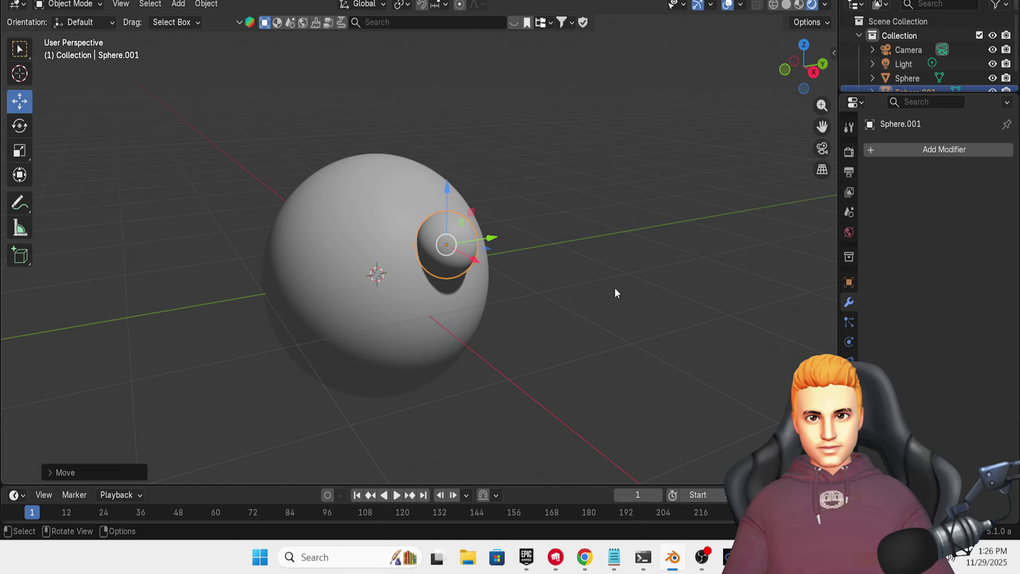
- Nudge the small eye sphere from several angles so it sits partly embedded in the large sphere
{"action": "middle_click_drag", "start_coordinate": [615, 289], "coordinate": [531, 308]}
{"action": "left_click_drag", "start_coordinate": [505, 255], "coordinate": [516, 257]}
{"action": "middle_click_drag", "start_coordinate": [510, 258], "coordinate": [446, 290]}
{"action": "left_click", "coordinate": [384, 289]}
{"action": "left_click", "coordinate": [436, 296]}
{"action": "left_click_drag", "start_coordinate": [401, 294], "coordinate": [415, 285]}
{"action": "left_click", "coordinate": [664, 332]}
{"action": "middle_click_drag", "start_coordinate": [665, 332], "coordinate": [725, 285]}
{"action": "mouse_move", "coordinate": [514, 269]}
{"action": "left_mouse_down"}
{"action": "mouse_move", "coordinate": [472, 216]}
{"action": "mouse_move", "coordinate": [458, 222]}
{"action": "mouse_move", "coordinate": [533, 267]}
{"action": "left_mouse_up"}
{"action": "left_click", "coordinate": [488, 241]}
{"action": "left_click", "coordinate": [625, 295]}
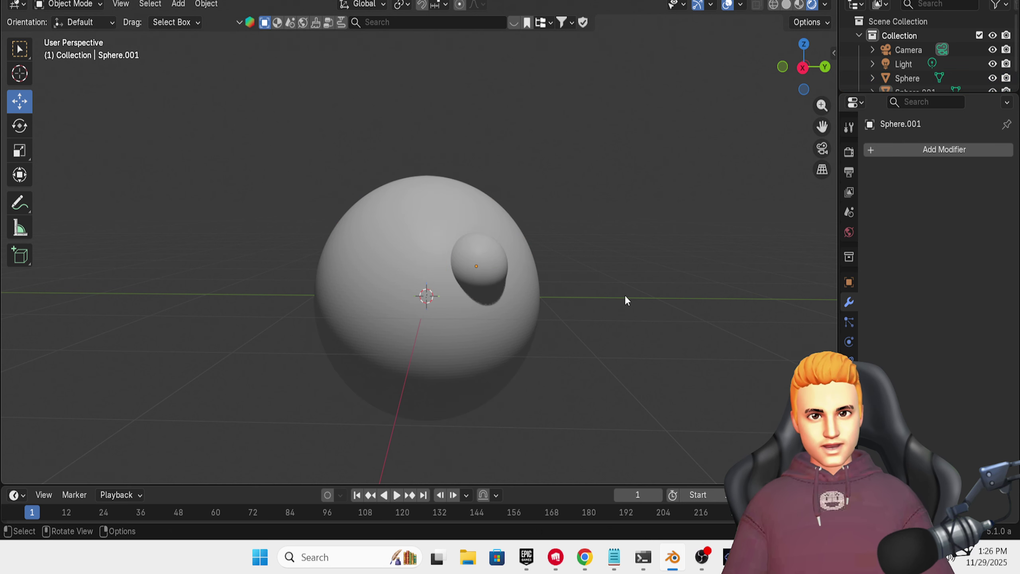
- Switch the viewport to Solid shading and shift the eye sphere slightly outward along Y and along X
{"action": "left_click", "coordinate": [514, 261]}
{"action": "middle_click_drag", "start_coordinate": [593, 288], "coordinate": [601, 299]}
{"action": "scroll", "coordinate": [595, 287], "scroll_direction": "up", "scroll_amount": 1}
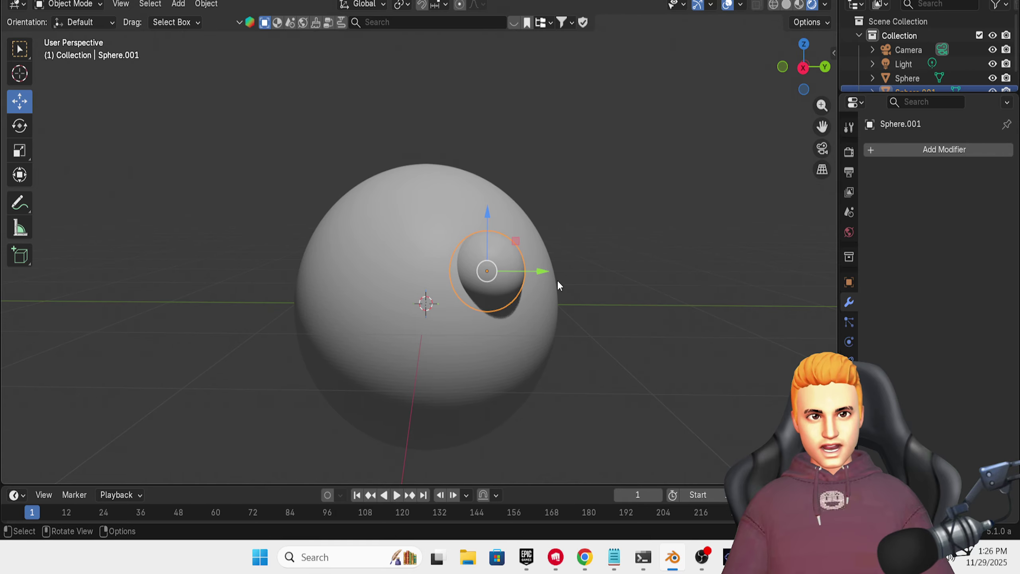
{"action": "left_click", "coordinate": [787, 4]}
{"action": "left_click_drag", "start_coordinate": [546, 271], "coordinate": [555, 272]}
{"action": "middle_click_drag", "start_coordinate": [554, 272], "coordinate": [526, 285]}
{"action": "left_click_drag", "start_coordinate": [483, 293], "coordinate": [480, 295]}
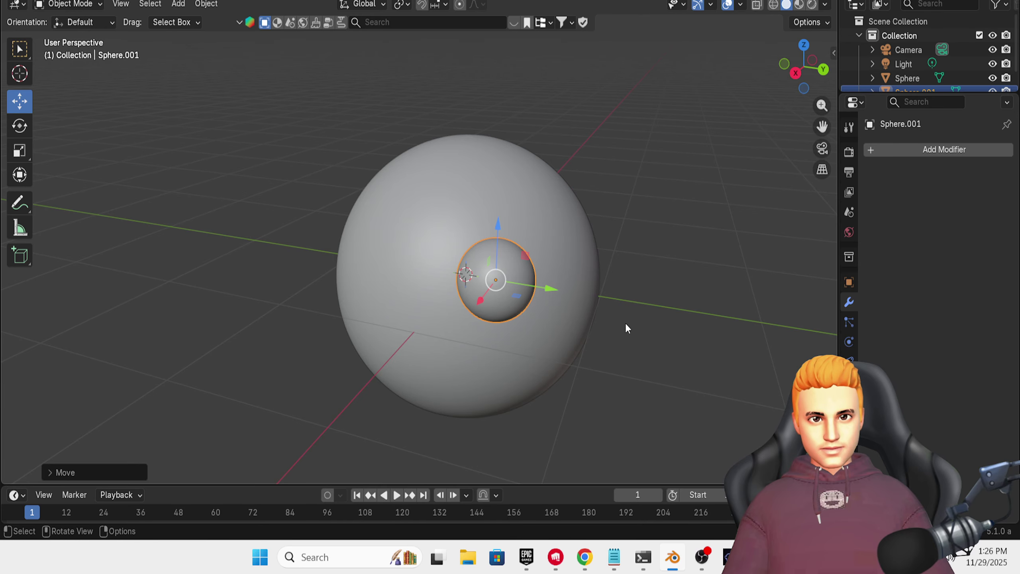
- Move the eye sphere slightly inward along Y and lower it along Z
{"action": "middle_click_drag", "start_coordinate": [625, 322], "coordinate": [655, 314]}
{"action": "left_click", "coordinate": [655, 316]}
{"action": "left_click", "coordinate": [508, 278]}
{"action": "left_click_drag", "start_coordinate": [553, 276], "coordinate": [549, 274]}
{"action": "left_click_drag", "start_coordinate": [498, 220], "coordinate": [497, 233]}
- Duplicate the eye sphere about 0.86 m in the negative Y direction to form the second eye
{"action": "left_click", "coordinate": [578, 277]}
{"action": "left_click", "coordinate": [515, 287]}
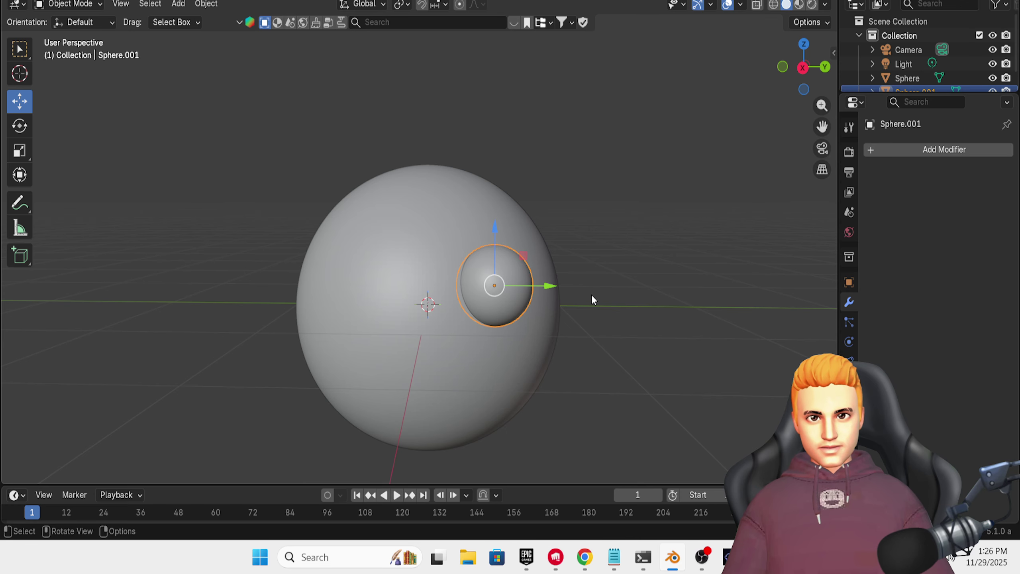
{"action": "key", "text": "shift+d"}
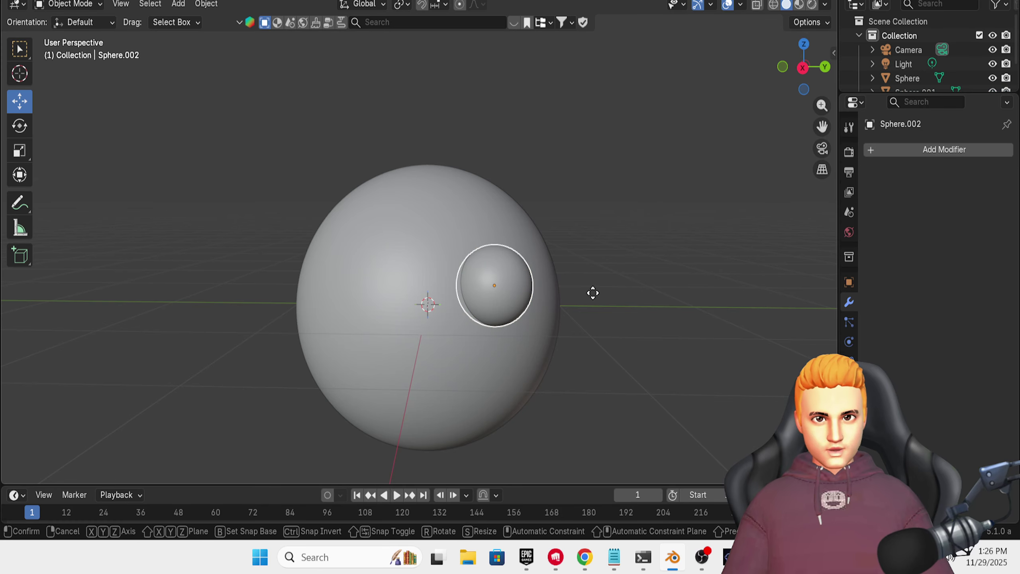
{"action": "key", "text": "y"}
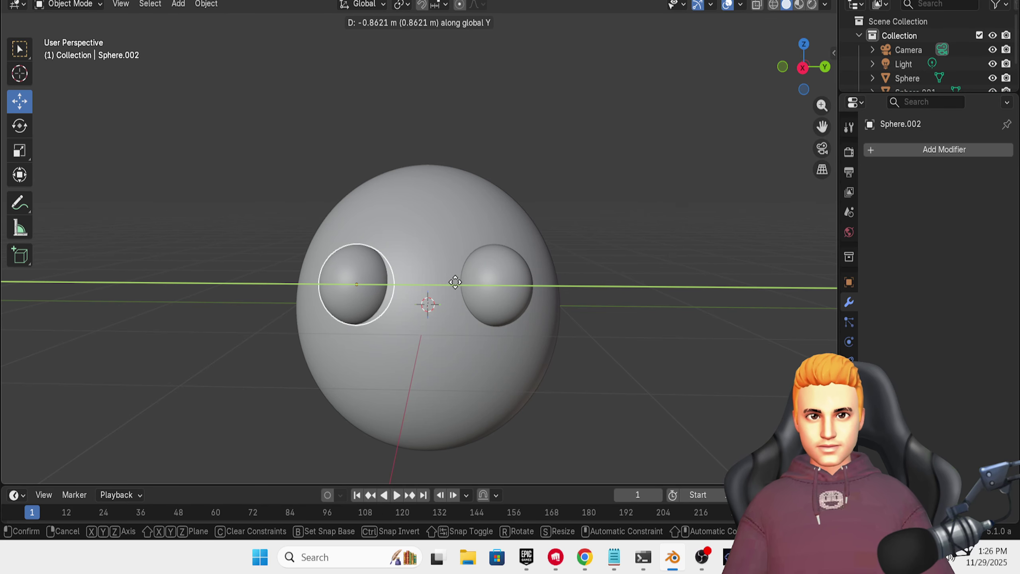
{"action": "left_click", "coordinate": [447, 284]}
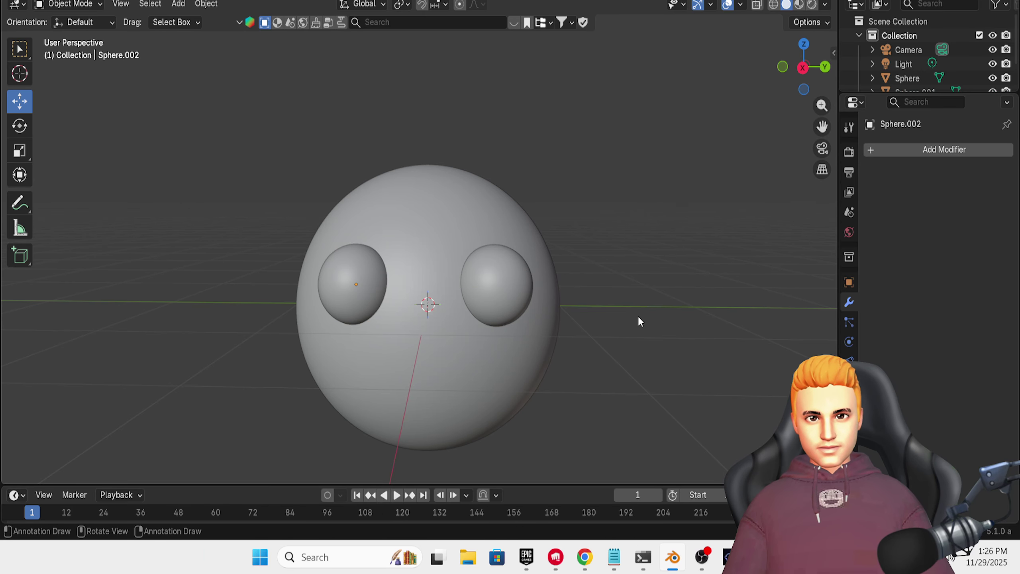
- Duplicate the second eye and place the copy centred on top of the large sphere, partly embedded
{"action": "left_click", "coordinate": [370, 271]}
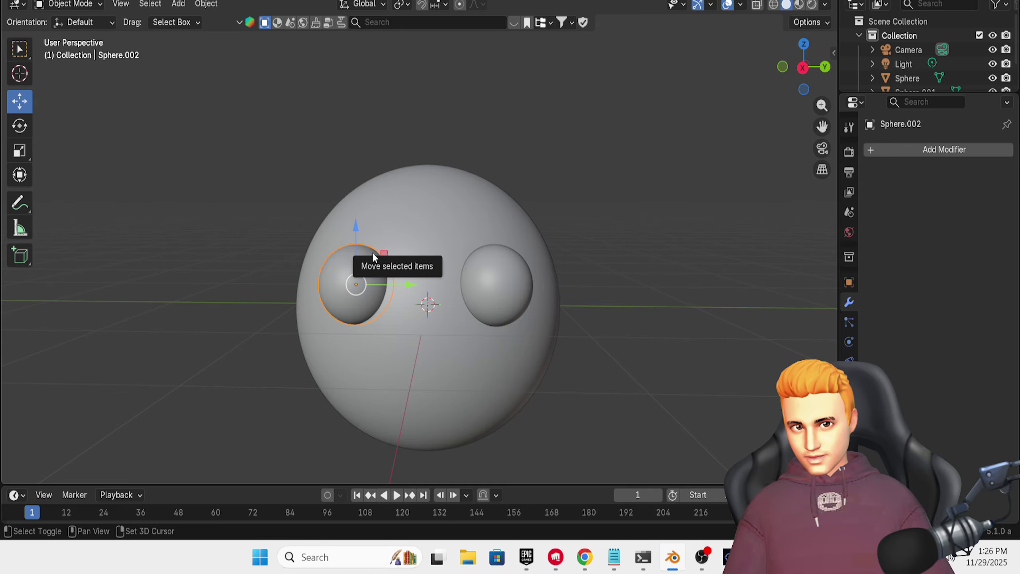
{"action": "key", "text": "shift+d"}
{"action": "left_click", "coordinate": [445, 155]}
{"action": "middle_click_drag", "start_coordinate": [495, 183], "coordinate": [411, 205]}
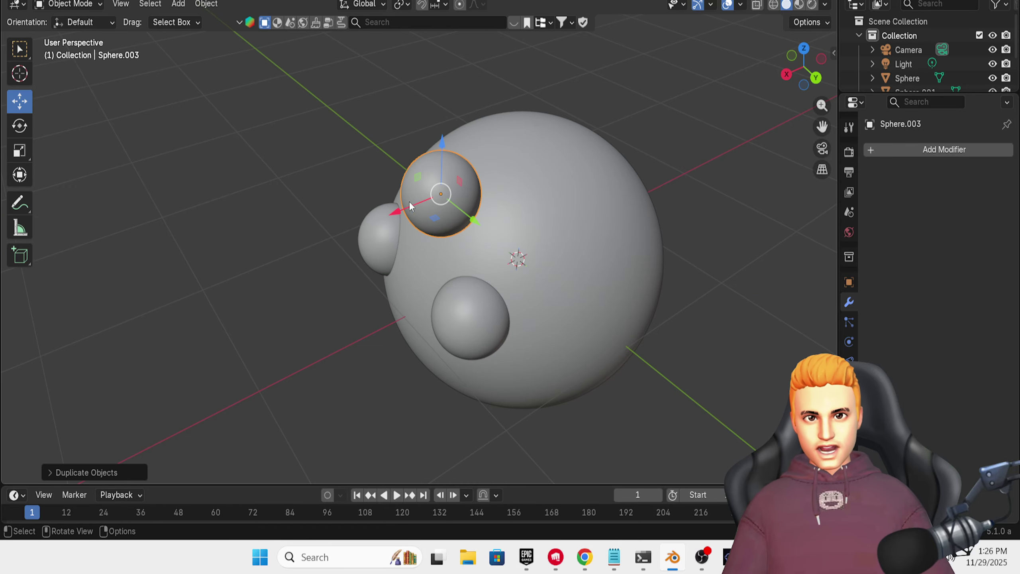
{"action": "left_click_drag", "start_coordinate": [409, 205], "coordinate": [526, 191]}
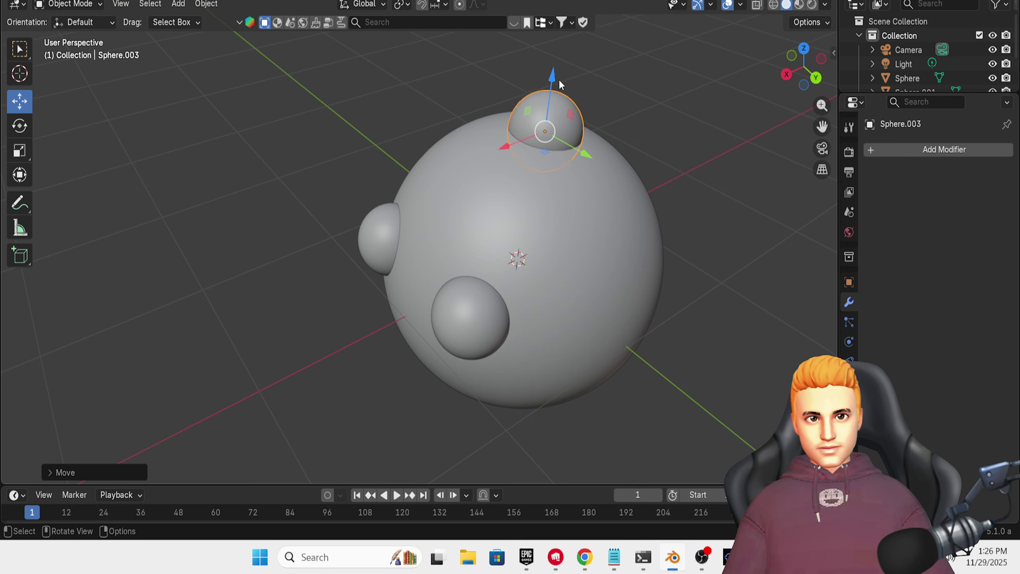
{"action": "middle_click_drag", "start_coordinate": [557, 79], "coordinate": [637, 83]}
{"action": "left_click_drag", "start_coordinate": [474, 131], "coordinate": [467, 129]}
- Switch the small sphere on top of the head to Sculpt Mode
{"action": "left_click", "coordinate": [69, 6]}
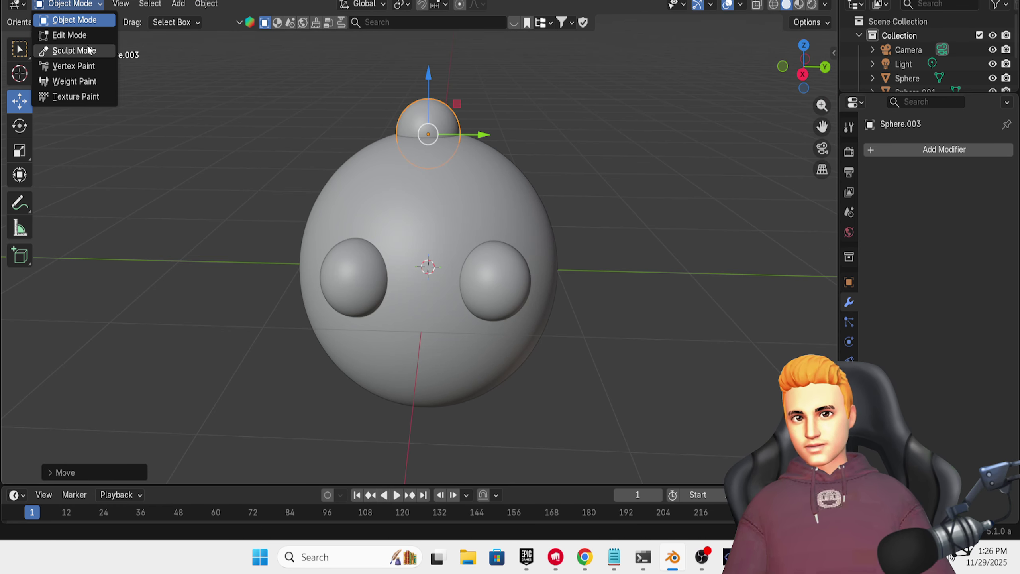
{"action": "left_click", "coordinate": [91, 50]}
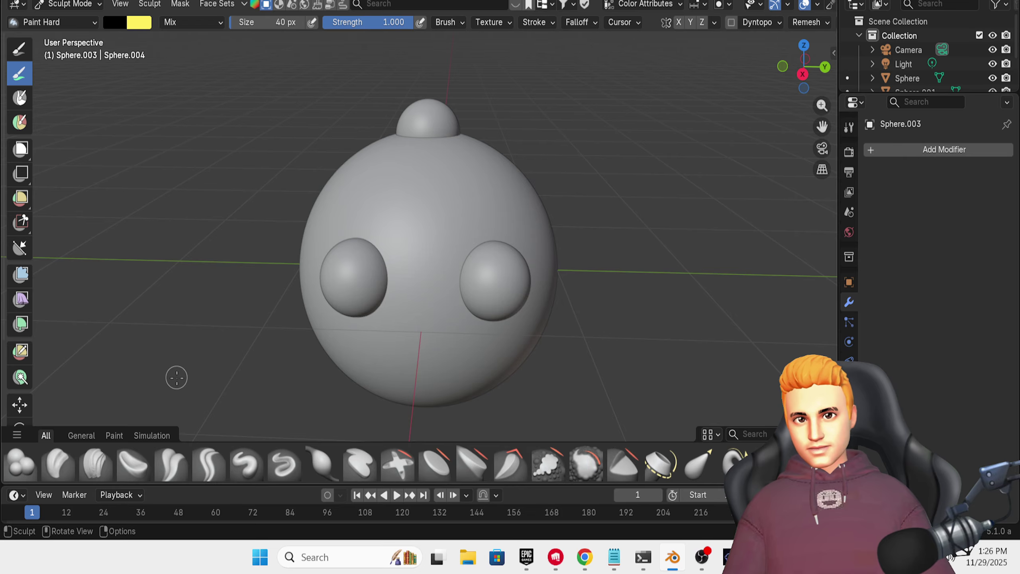
- Pull the top of the small sphere upward into a tall spike with the Grab brush, enlarging the brush to 95 px
{"action": "left_click", "coordinate": [696, 463]}
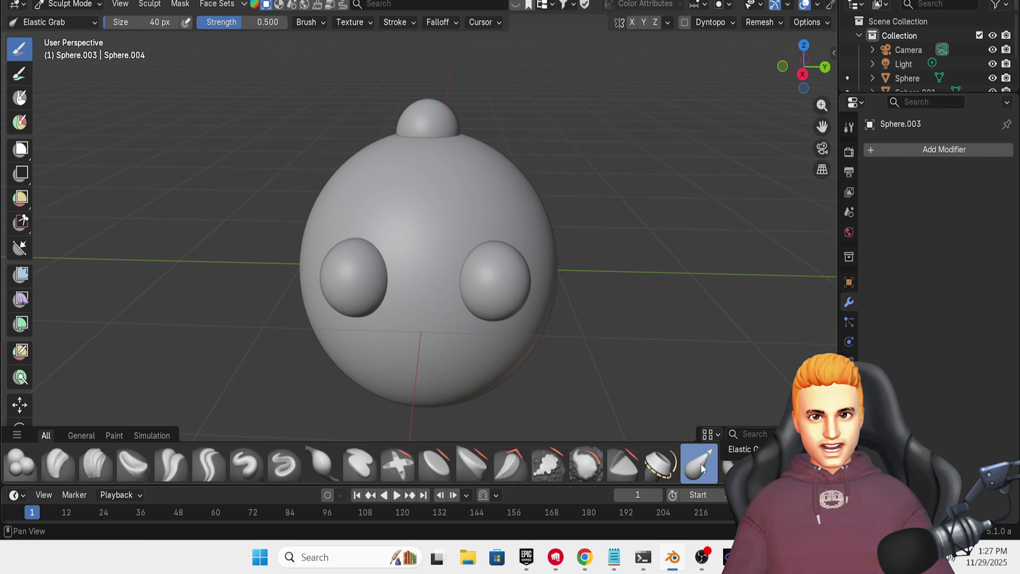
{"action": "left_click", "coordinate": [770, 463]}
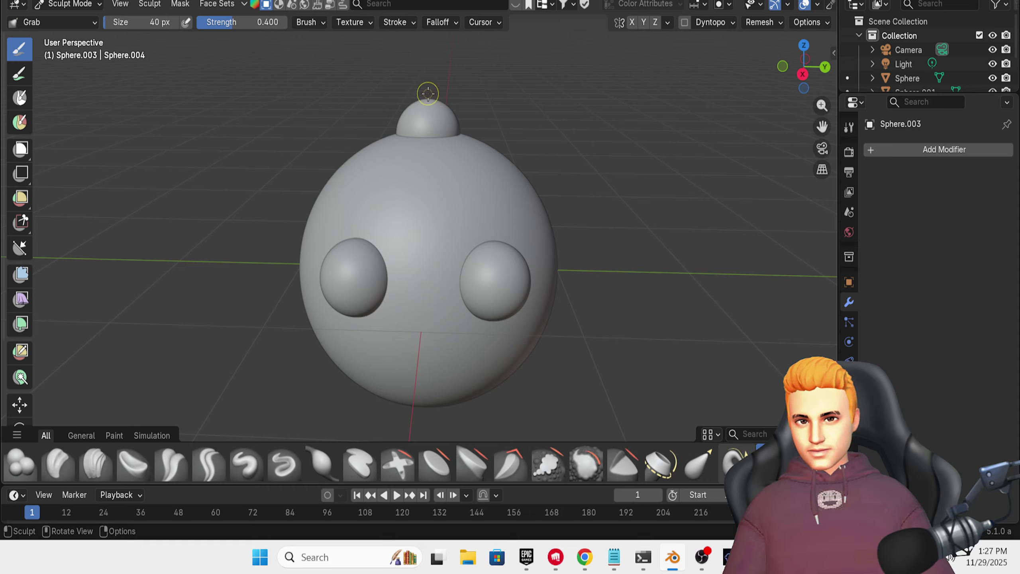
{"action": "key", "text": "bracketright"}
{"action": "key", "text": "bracketright"}
{"action": "key", "text": "bracketright"}
{"action": "key", "text": "bracketright"}
{"action": "key", "text": "bracketright"}
{"action": "key", "text": "bracketright"}
{"action": "key", "text": "bracketright"}
{"action": "key", "text": "bracketright"}
{"action": "key", "text": "bracketright"}
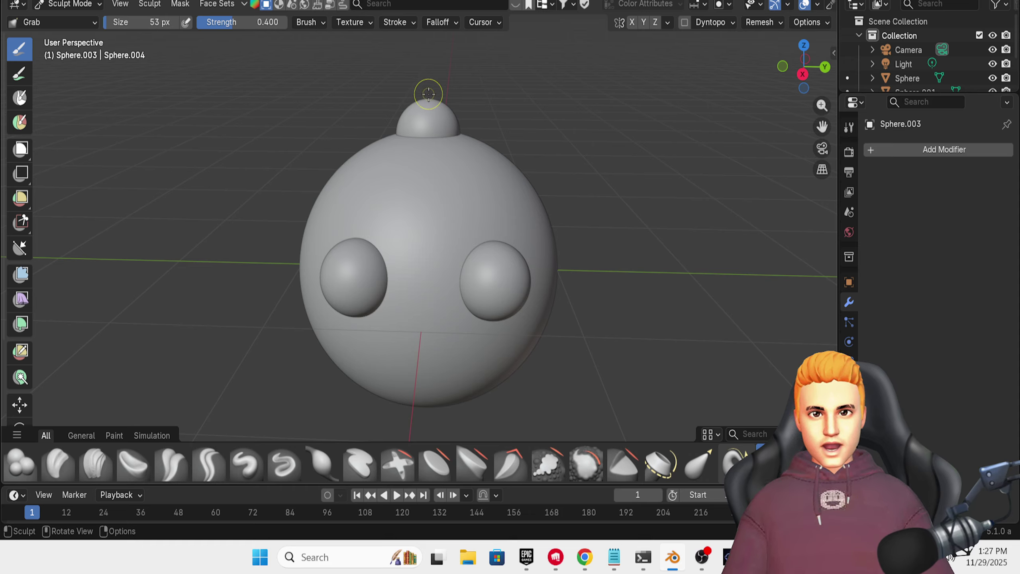
{"action": "left_click_drag", "start_coordinate": [428, 103], "coordinate": [427, 45]}
{"action": "mouse_move", "coordinate": [447, 107]}
{"action": "left_mouse_down"}
{"action": "mouse_move", "coordinate": [443, 91]}
{"action": "mouse_move", "coordinate": [457, 117]}
{"action": "left_mouse_up"}
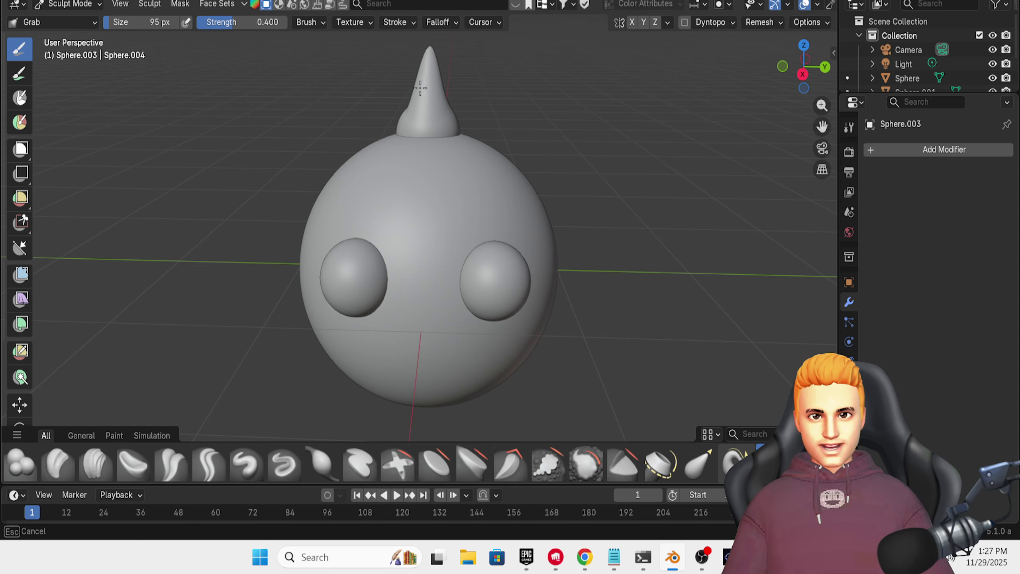
{"action": "left_click_drag", "start_coordinate": [395, 123], "coordinate": [415, 96]}
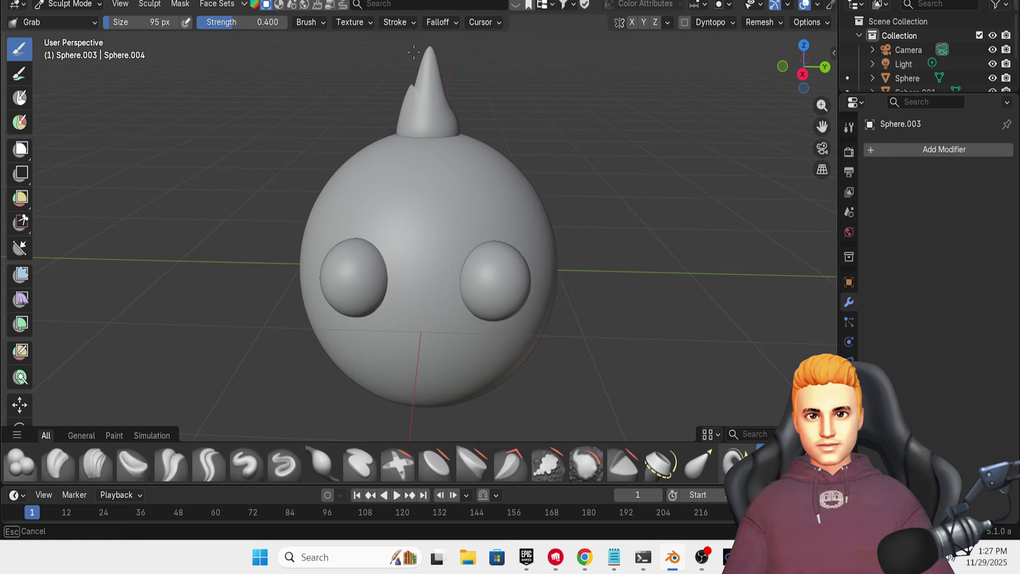
{"action": "left_click_drag", "start_coordinate": [413, 51], "coordinate": [349, 43]}
{"action": "left_click_drag", "start_coordinate": [446, 100], "coordinate": [473, 74]}
{"action": "key", "text": "ctrl+z"}
{"action": "key", "text": "ctrl+z"}
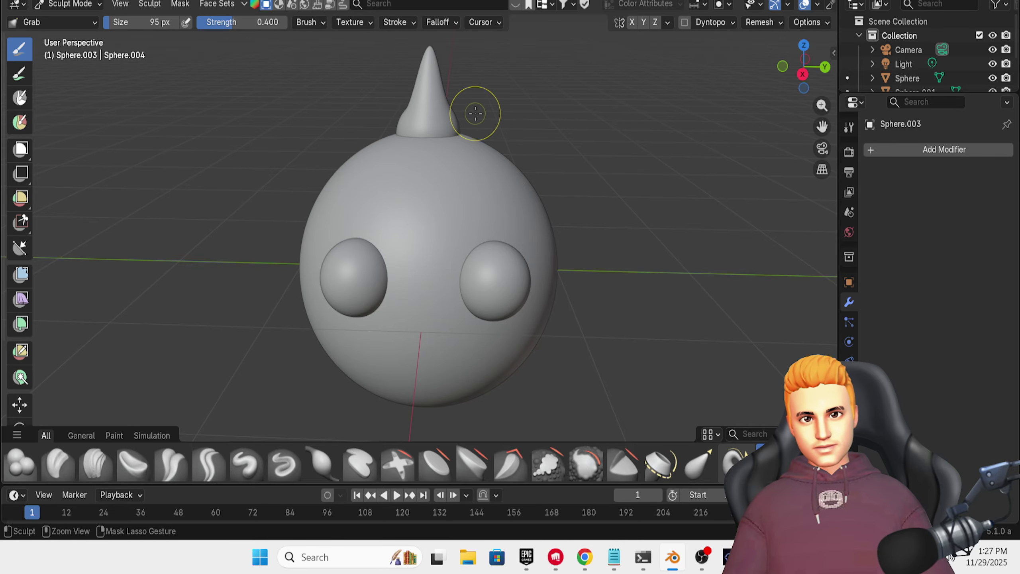
- Refine the spike with the Grab brush, pulling its lower side outward and adjusting its tip and rear
{"action": "left_click_drag", "start_coordinate": [412, 115], "coordinate": [387, 131]}
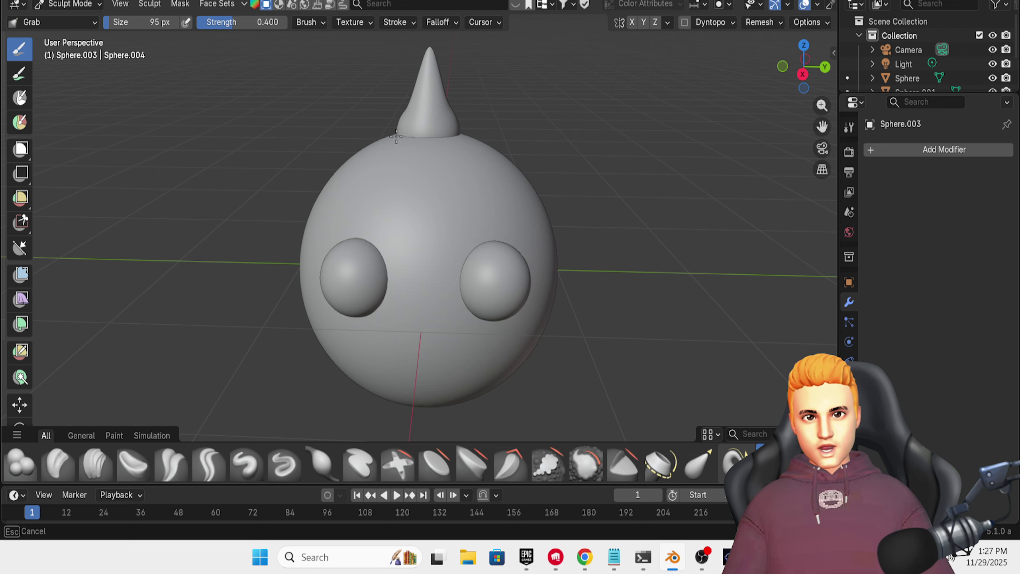
{"action": "left_click_drag", "start_coordinate": [431, 79], "coordinate": [432, 79]}
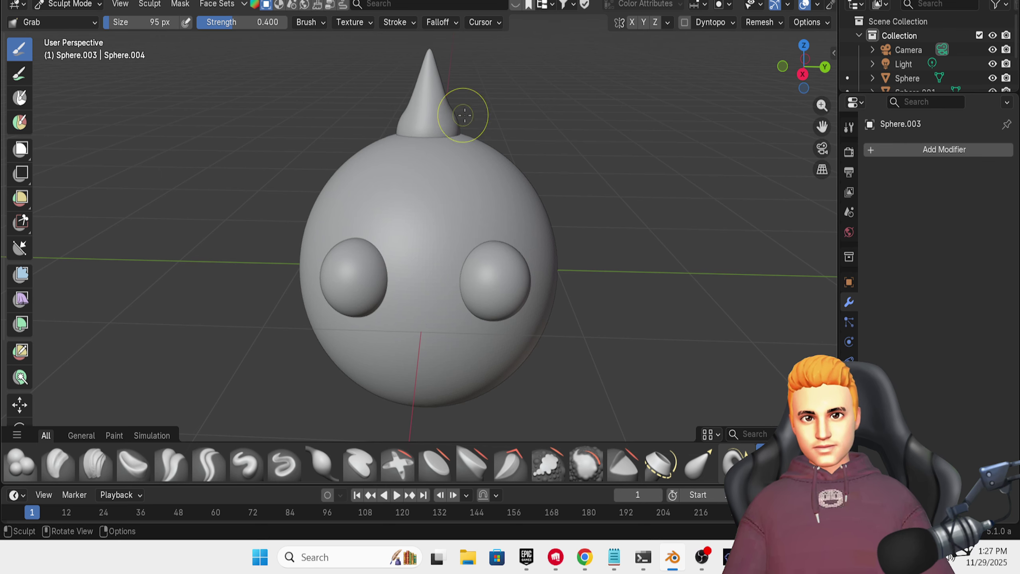
{"action": "mouse_move", "coordinate": [463, 115]}
{"action": "middle_mouse_down"}
{"action": "mouse_move", "coordinate": [476, 110]}
{"action": "mouse_move", "coordinate": [504, 127]}
{"action": "mouse_move", "coordinate": [540, 190]}
{"action": "mouse_move", "coordinate": [603, 148]}
{"action": "middle_mouse_up"}
{"action": "left_click_drag", "start_coordinate": [604, 146], "coordinate": [607, 143]}
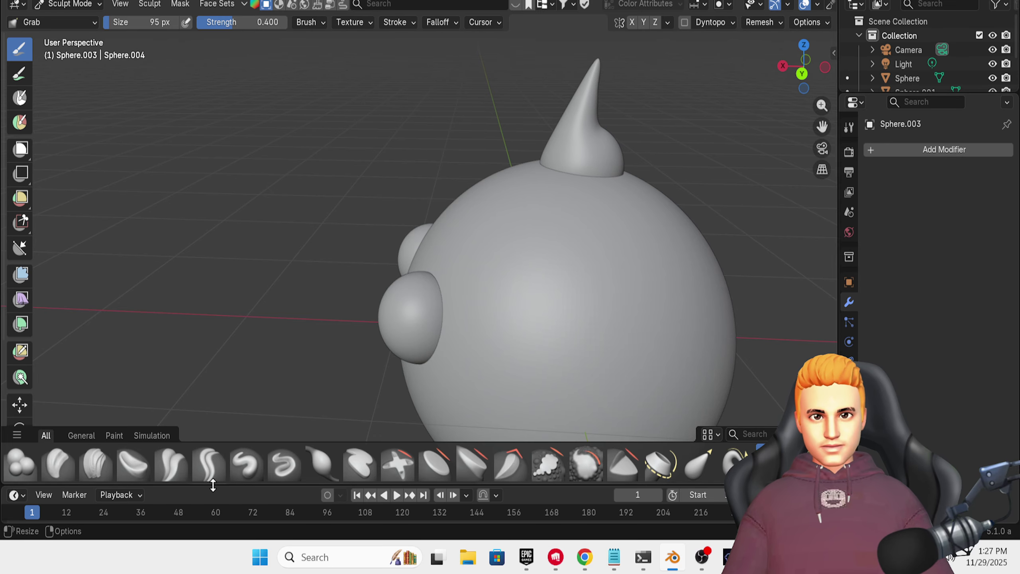
- Try building up the hollow on the rear of the spike with the Draw brush
{"action": "left_click", "coordinate": [247, 463]}
{"action": "left_click_drag", "start_coordinate": [613, 118], "coordinate": [606, 124]}
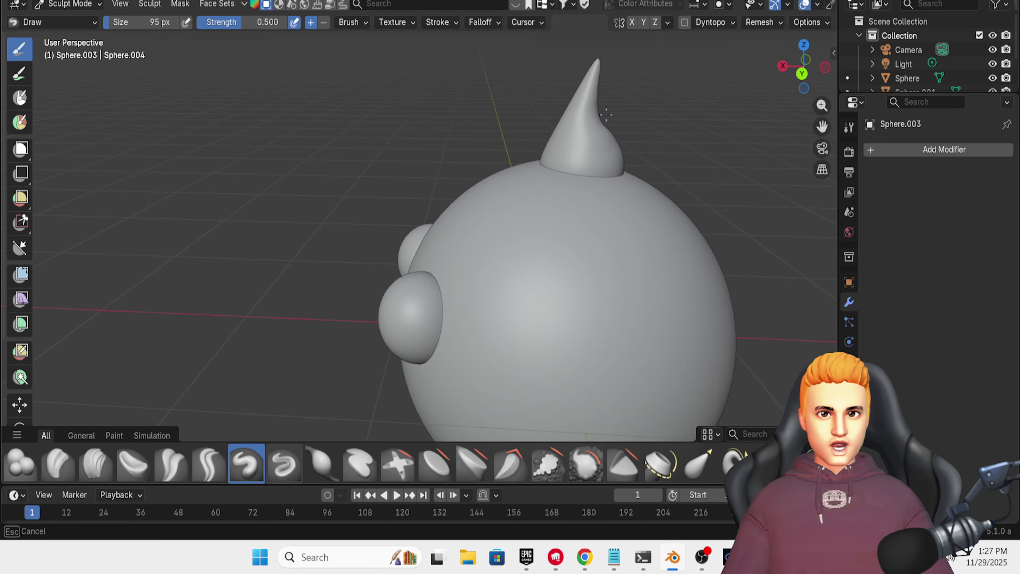
{"action": "left_click_drag", "start_coordinate": [601, 80], "coordinate": [609, 116]}
{"action": "middle_click_drag", "start_coordinate": [756, 177], "coordinate": [655, 193]}
{"action": "mouse_move", "coordinate": [488, 189]}
{"action": "left_mouse_down"}
{"action": "mouse_move", "coordinate": [498, 173]}
{"action": "mouse_move", "coordinate": [478, 180]}
{"action": "mouse_move", "coordinate": [481, 124]}
{"action": "left_mouse_up"}
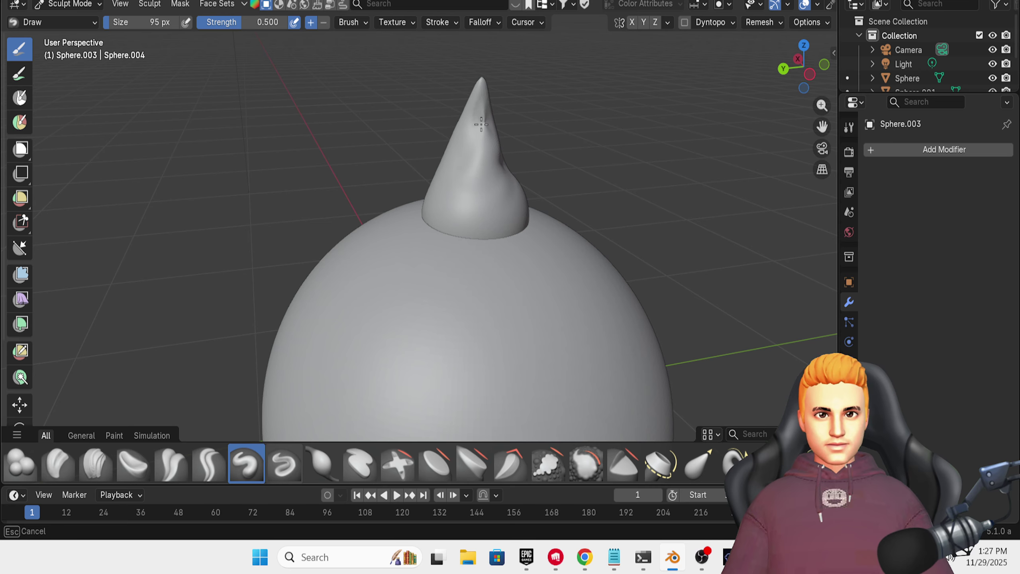
{"action": "mouse_move", "coordinate": [496, 86]}
{"action": "left_mouse_down"}
{"action": "mouse_move", "coordinate": [480, 116]}
{"action": "mouse_move", "coordinate": [487, 150]}
{"action": "mouse_move", "coordinate": [486, 126]}
{"action": "left_mouse_up"}
{"action": "key", "text": "ctrl+z"}
{"action": "key", "text": "ctrl+z"}
{"action": "key", "text": "ctrl+z"}
{"action": "key", "text": "ctrl+z"}
{"action": "key", "text": "ctrl+z"}
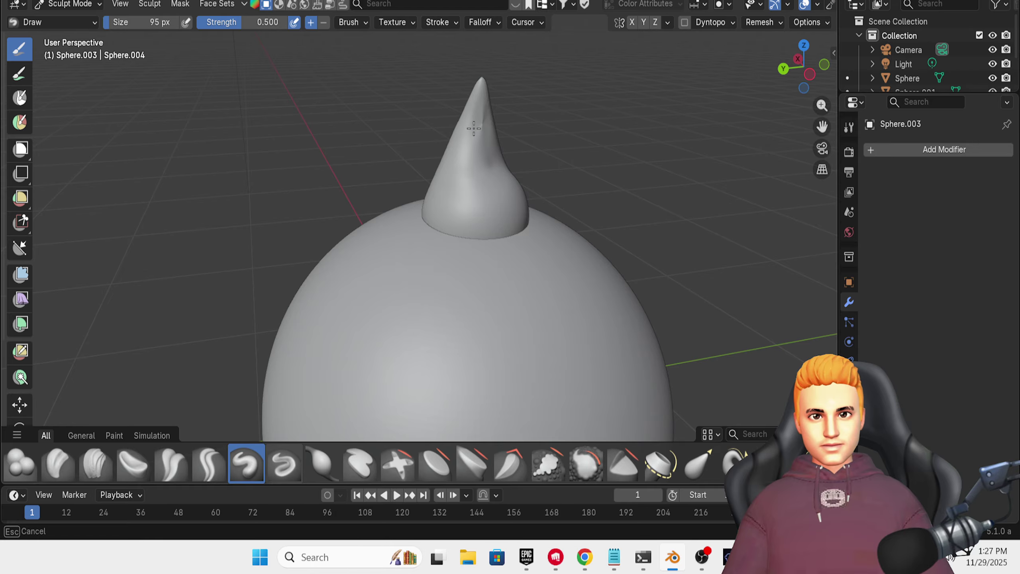
- Fill in the hollow rear of the spike with Draw brush strokes and smooth the surface
{"action": "left_click_drag", "start_coordinate": [488, 168], "coordinate": [488, 166]}
{"action": "mouse_move", "coordinate": [487, 163]}
{"action": "left_mouse_down"}
{"action": "mouse_move", "coordinate": [488, 121]}
{"action": "mouse_move", "coordinate": [498, 164]}
{"action": "left_mouse_up"}
{"action": "middle_click_drag", "start_coordinate": [492, 177], "coordinate": [425, 192]}
{"action": "mouse_move", "coordinate": [392, 168]}
{"action": "left_mouse_down"}
{"action": "mouse_move", "coordinate": [387, 134]}
{"action": "mouse_move", "coordinate": [380, 155]}
{"action": "left_mouse_up"}
{"action": "middle_click_drag", "start_coordinate": [380, 156], "coordinate": [421, 160]}
{"action": "mouse_move", "coordinate": [424, 159]}
{"action": "left_mouse_down"}
{"action": "mouse_move", "coordinate": [433, 162]}
{"action": "mouse_move", "coordinate": [415, 186]}
{"action": "left_mouse_up"}
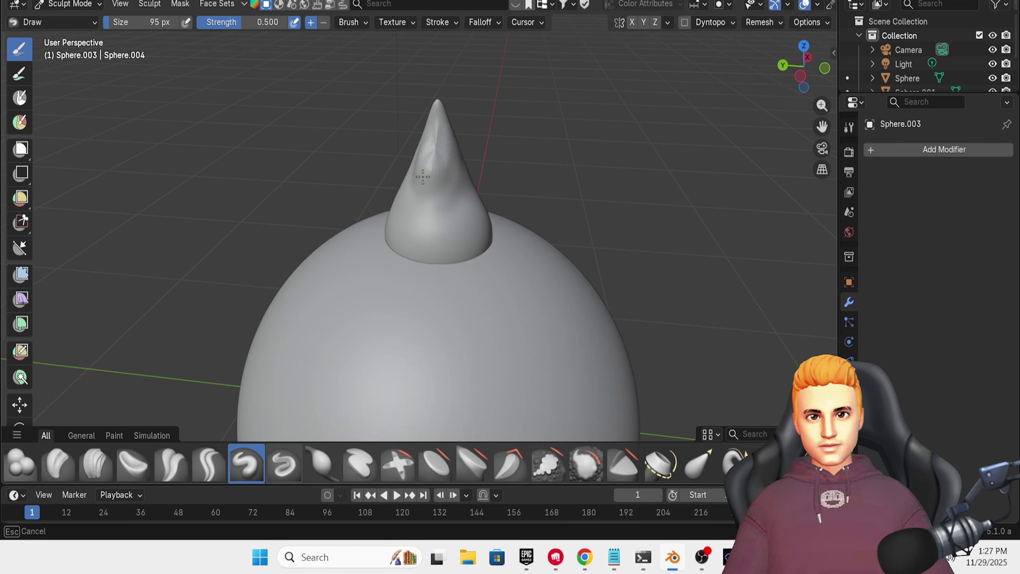
{"action": "mouse_move", "coordinate": [420, 175]}
{"action": "left_mouse_down", "text": "shift"}
{"action": "mouse_move", "coordinate": [426, 160]}
{"action": "mouse_move", "coordinate": [432, 217]}
{"action": "mouse_move", "coordinate": [466, 197]}
{"action": "mouse_move", "coordinate": [506, 296]}
{"action": "left_mouse_up", "text": "shift"}
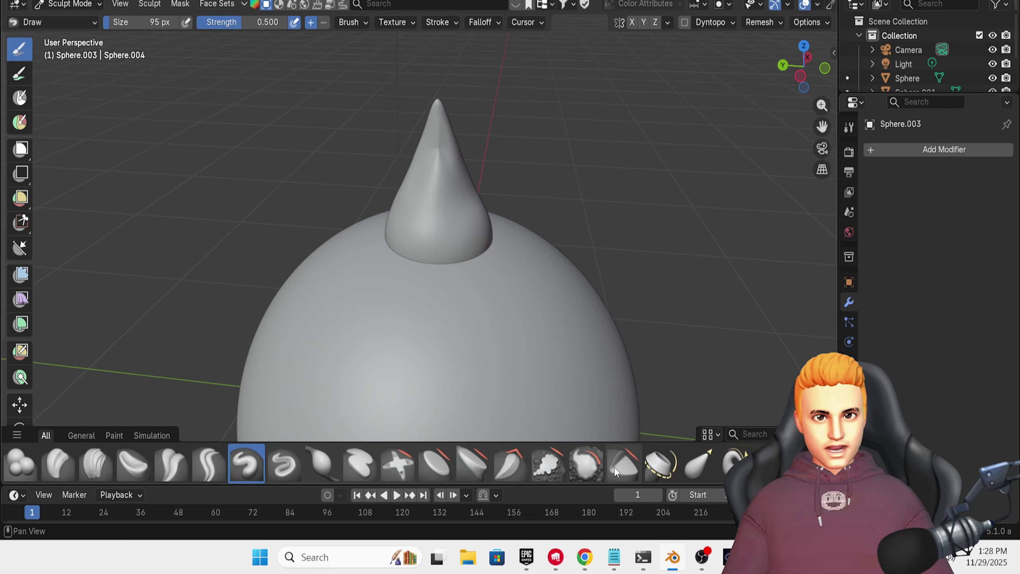
- Even out the bumps on the rear of the spike with the Scrape/Fill brush
{"action": "left_click", "coordinate": [543, 461]}
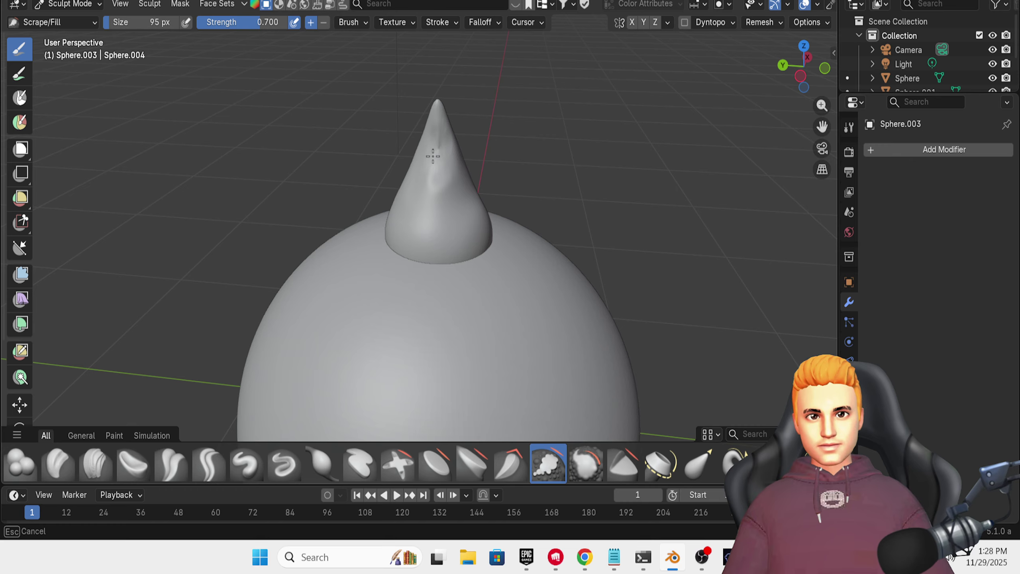
{"action": "left_click_drag", "start_coordinate": [433, 156], "coordinate": [434, 162]}
{"action": "left_click_drag", "start_coordinate": [434, 161], "coordinate": [441, 139]}
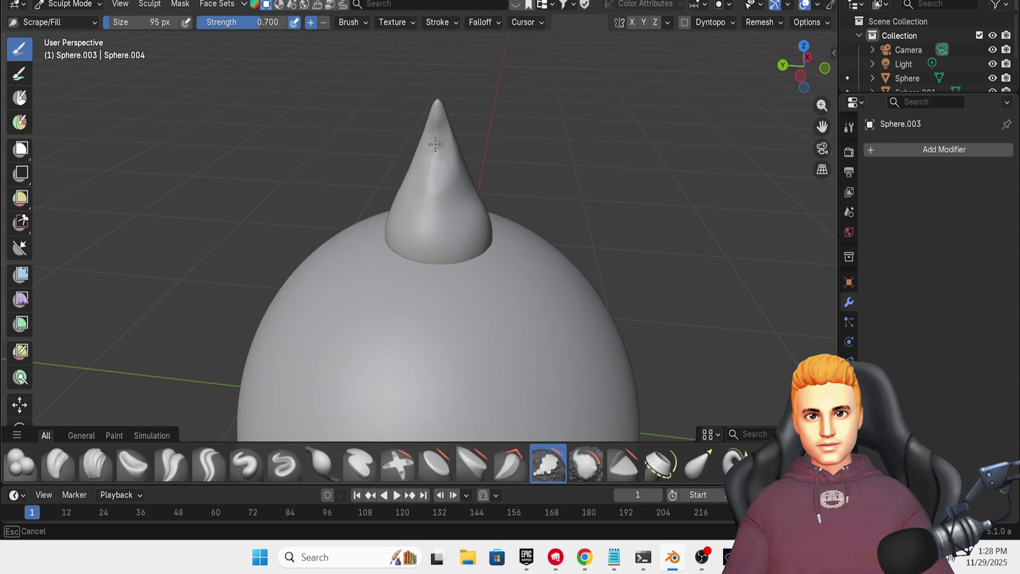
{"action": "mouse_move", "coordinate": [442, 155]}
{"action": "left_mouse_down"}
{"action": "mouse_move", "coordinate": [442, 173]}
{"action": "mouse_move", "coordinate": [435, 165]}
{"action": "left_mouse_up"}
{"action": "left_click_drag", "start_coordinate": [438, 145], "coordinate": [437, 162]}
{"action": "left_click_drag", "start_coordinate": [441, 151], "coordinate": [442, 129]}
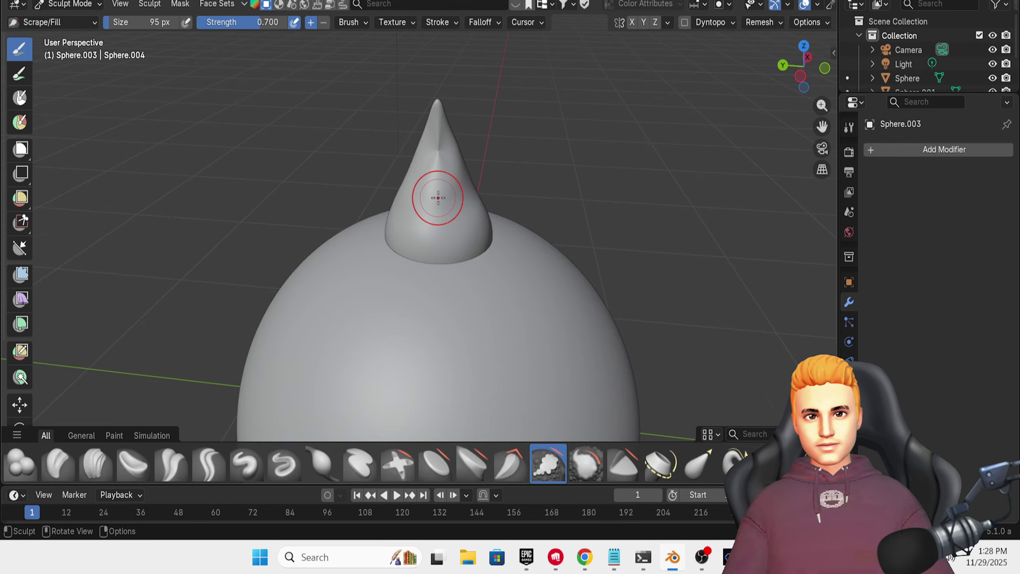
- Stretch the spike upward and bend its tip toward positive Y with the Snake Hook brush to form a curved horn
{"action": "scroll", "coordinate": [438, 198], "scroll_direction": "down", "scroll_amount": 3}
{"action": "mouse_move", "coordinate": [438, 198]}
{"action": "middle_mouse_down"}
{"action": "mouse_move", "coordinate": [680, 197]}
{"action": "mouse_move", "coordinate": [698, 189]}
{"action": "middle_mouse_up"}
{"action": "middle_click_drag", "start_coordinate": [537, 198], "coordinate": [592, 167]}
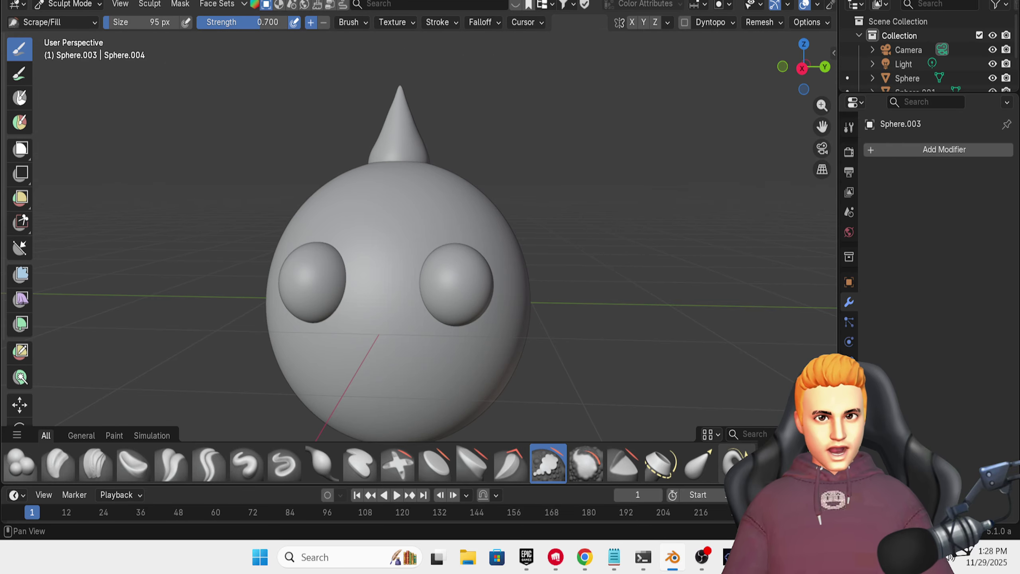
{"action": "scroll", "coordinate": [309, 462], "scroll_direction": "down", "scroll_amount": 5}
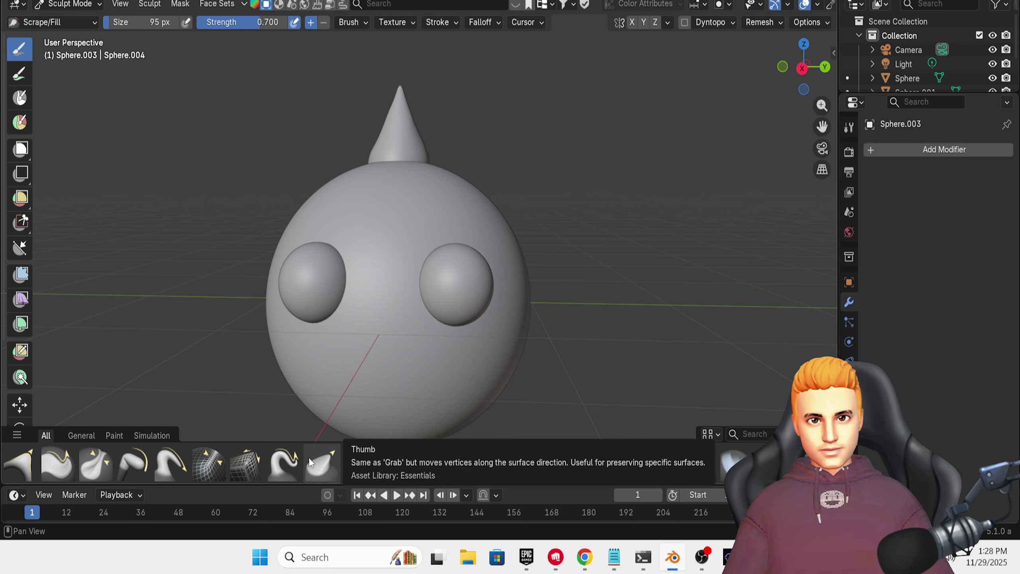
{"action": "left_click", "coordinate": [283, 464]}
{"action": "left_click_drag", "start_coordinate": [402, 92], "coordinate": [402, 79]}
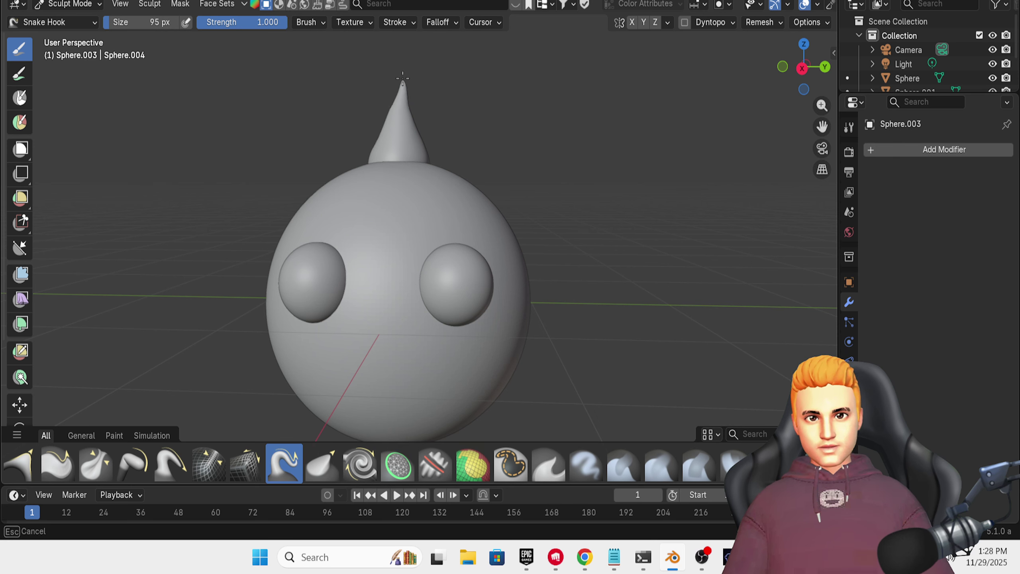
{"action": "mouse_move", "coordinate": [433, 42]}
{"action": "left_mouse_down"}
{"action": "mouse_move", "coordinate": [402, 103]}
{"action": "mouse_move", "coordinate": [407, 74]}
{"action": "mouse_move", "coordinate": [423, 58]}
{"action": "left_mouse_up"}
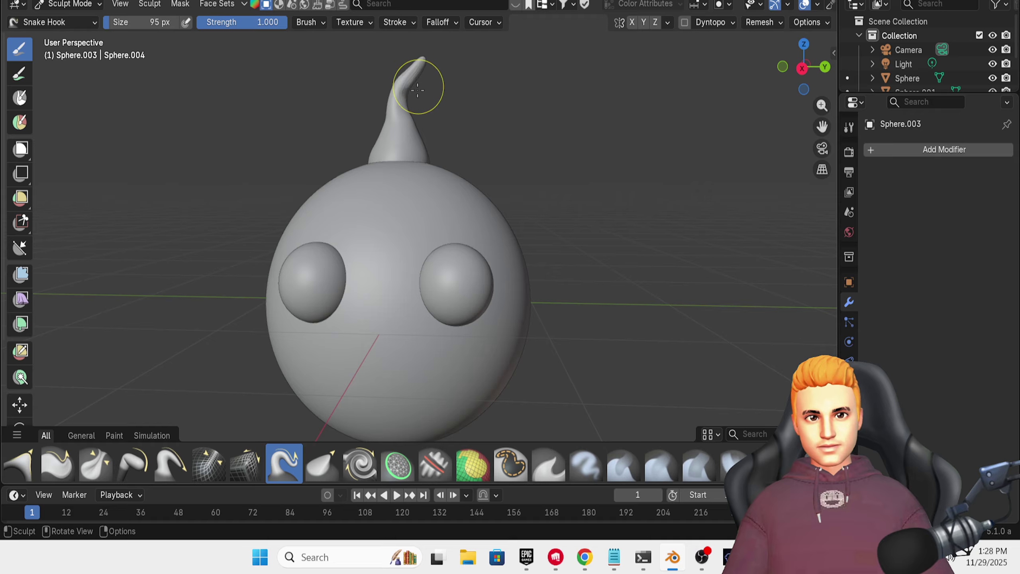
{"action": "key", "text": "ctrl+z"}
{"action": "mouse_move", "coordinate": [401, 111]}
{"action": "left_mouse_down"}
{"action": "mouse_move", "coordinate": [422, 64]}
{"action": "mouse_move", "coordinate": [408, 92]}
{"action": "left_mouse_up"}
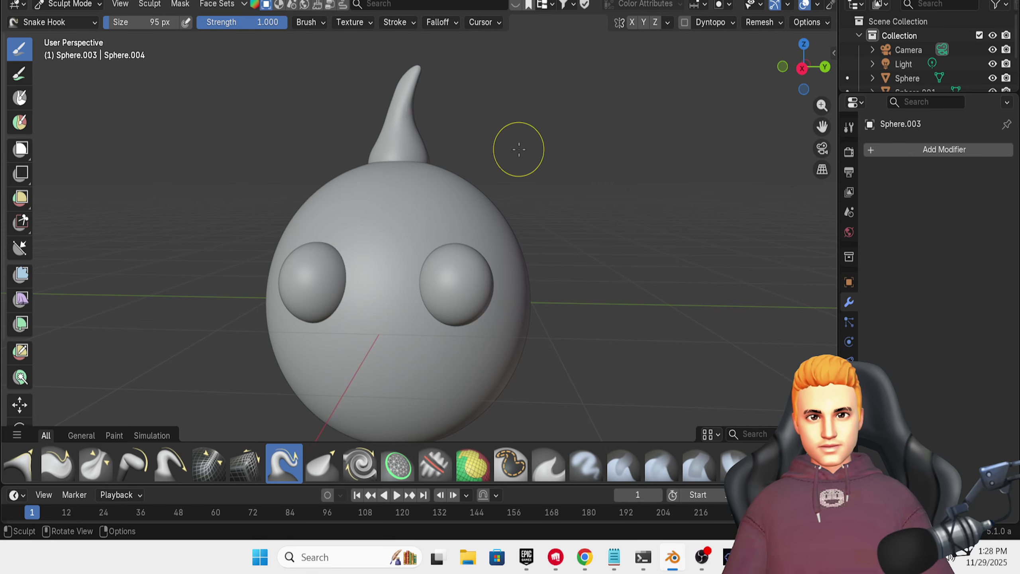
- Switch to Object Mode and lower the horn slightly along Z into the head
{"action": "middle_click_drag", "start_coordinate": [519, 148], "coordinate": [493, 157]}
{"action": "left_click", "coordinate": [47, 11]}
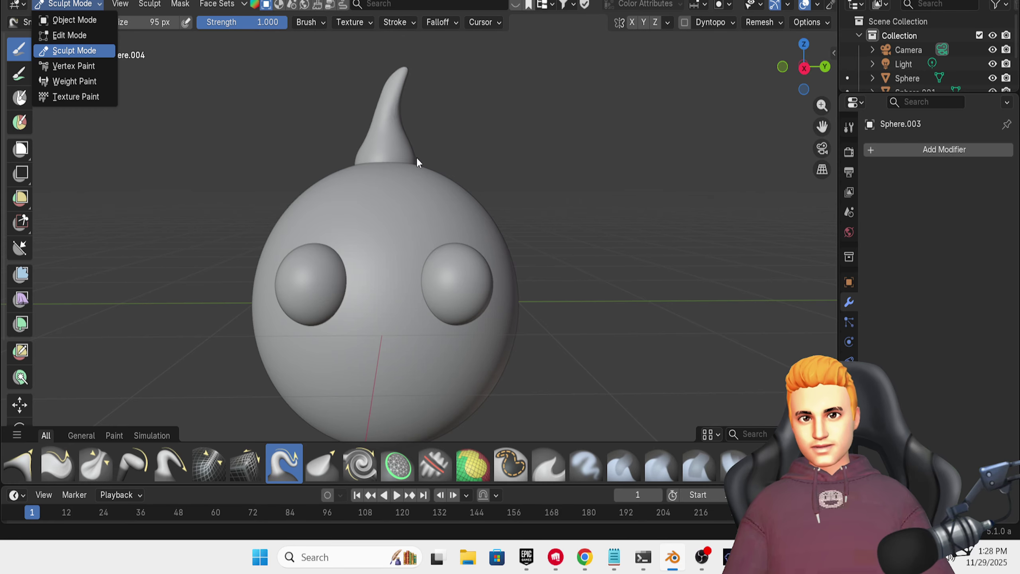
{"action": "left_click", "coordinate": [58, 4]}
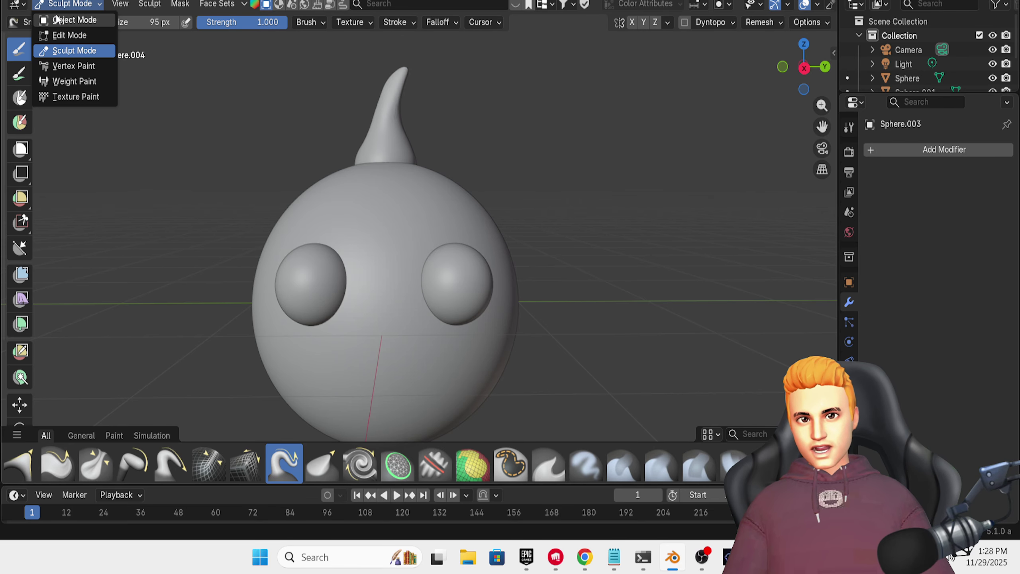
{"action": "left_click", "coordinate": [60, 25]}
{"action": "left_click_drag", "start_coordinate": [385, 107], "coordinate": [385, 113]}
- Reselect the horn, view it from the right side, and set its origin to the 3D cursor
{"action": "left_click", "coordinate": [623, 224]}
{"action": "left_click", "coordinate": [394, 128]}
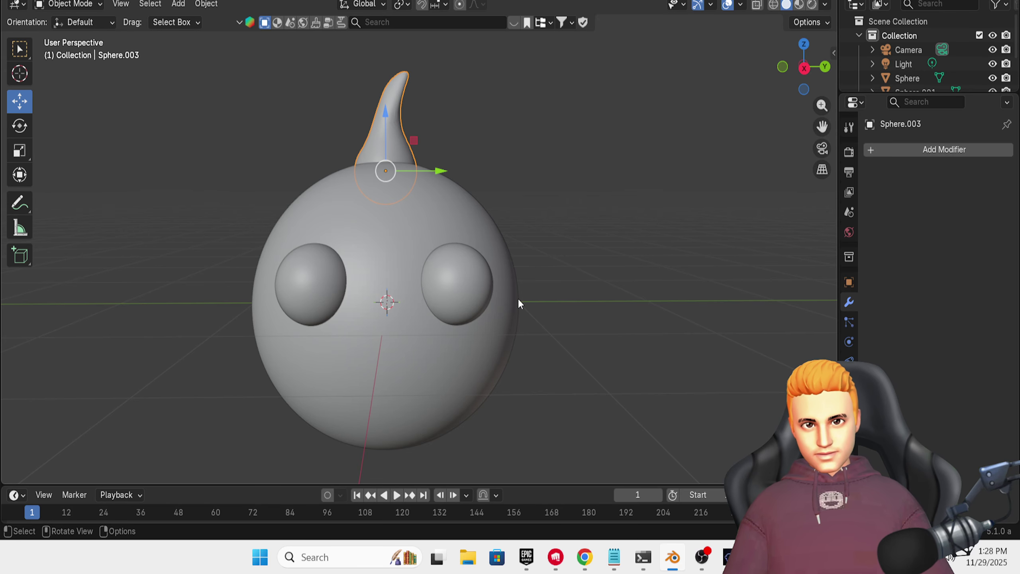
{"action": "left_click", "coordinate": [802, 74]}
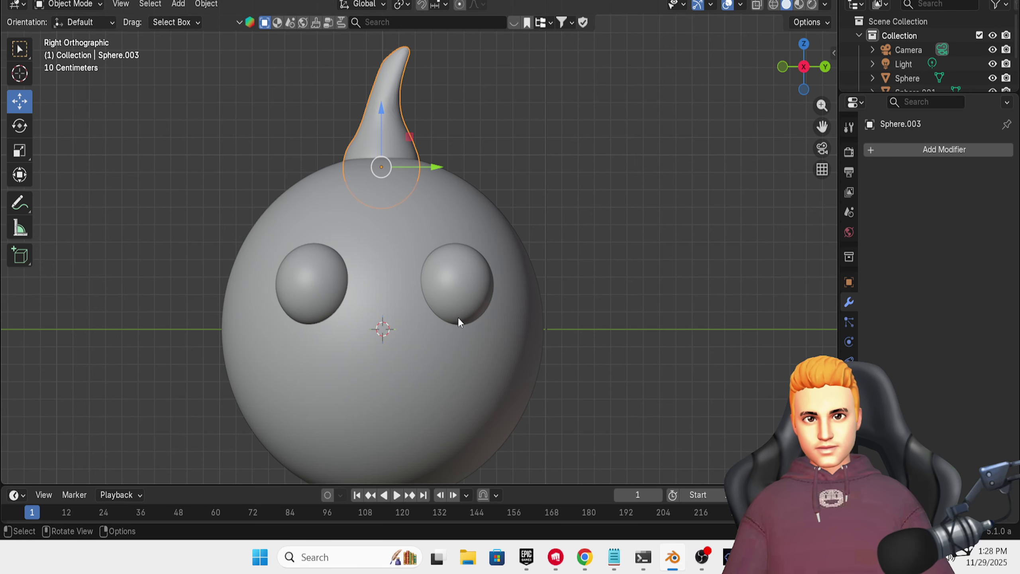
{"action": "left_click", "coordinate": [206, 4]}
{"action": "mouse_move", "coordinate": [224, 34]}
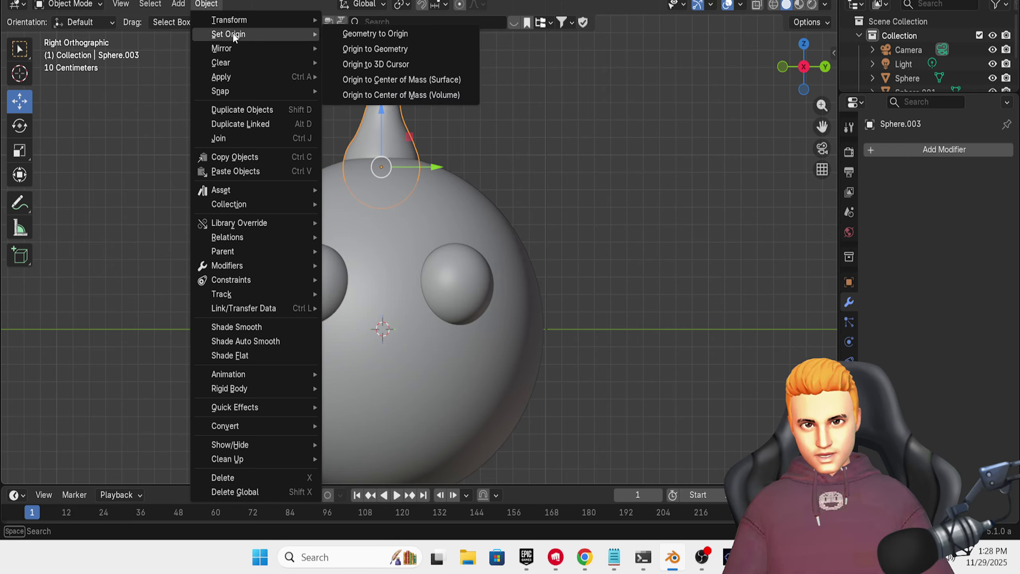
{"action": "left_click", "coordinate": [386, 63]}
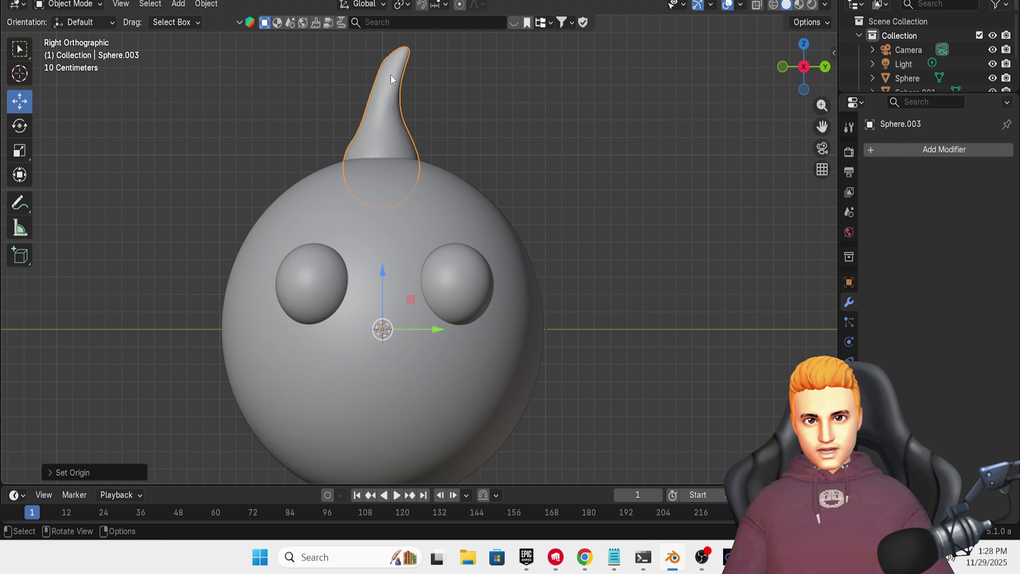
- Duplicate the horn and rotate the copy by -21.28° around the head's centre
{"action": "key", "text": "w"}
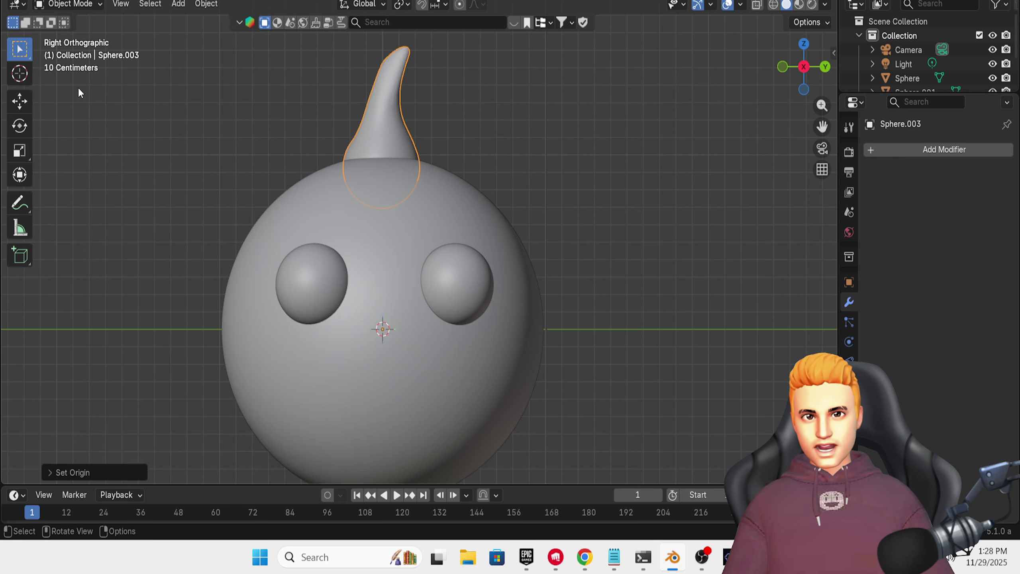
{"action": "left_click", "coordinate": [28, 121]}
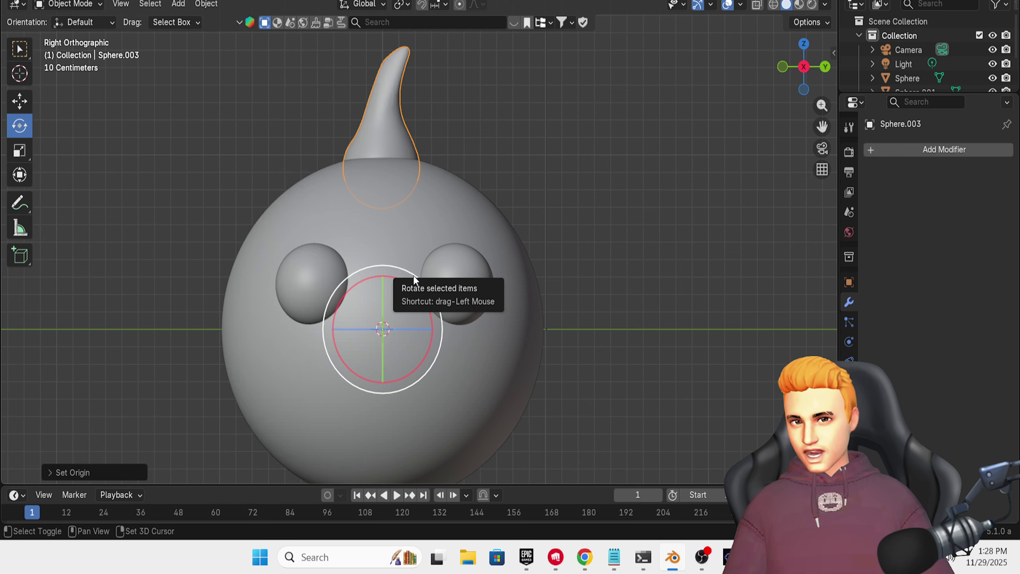
{"action": "key", "text": "shift+d"}
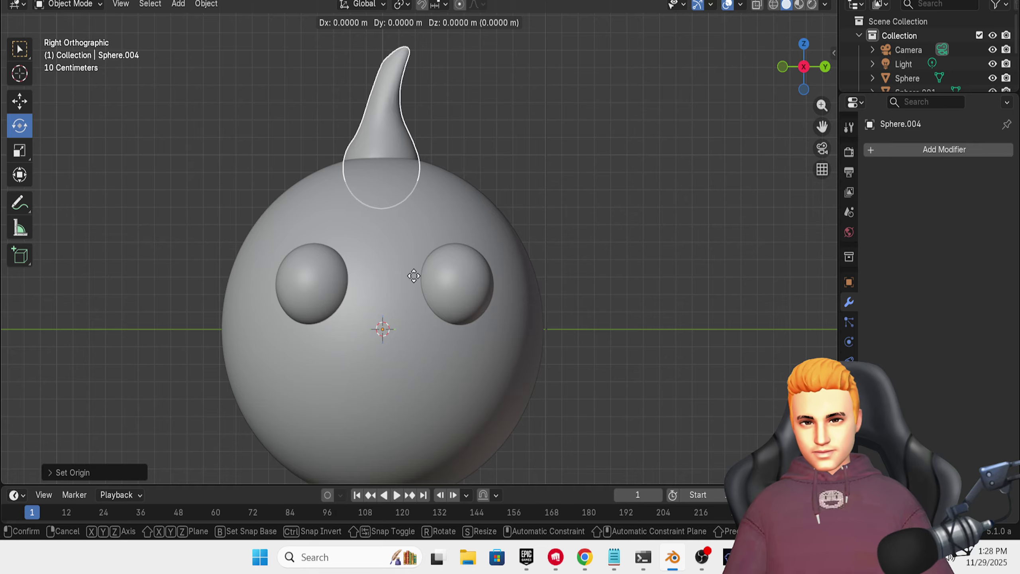
{"action": "key", "text": "r"}
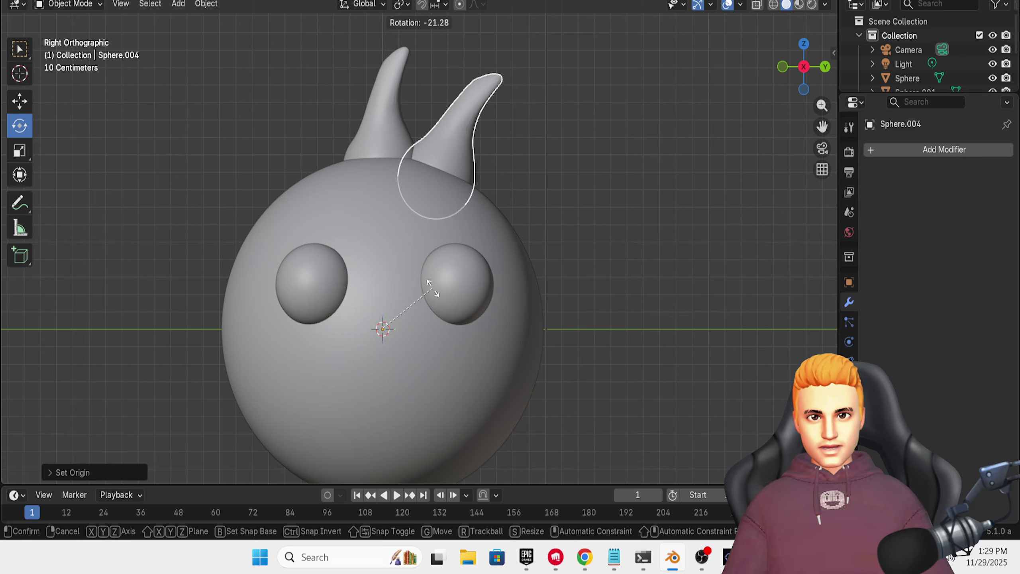
{"action": "left_click", "coordinate": [432, 287]}
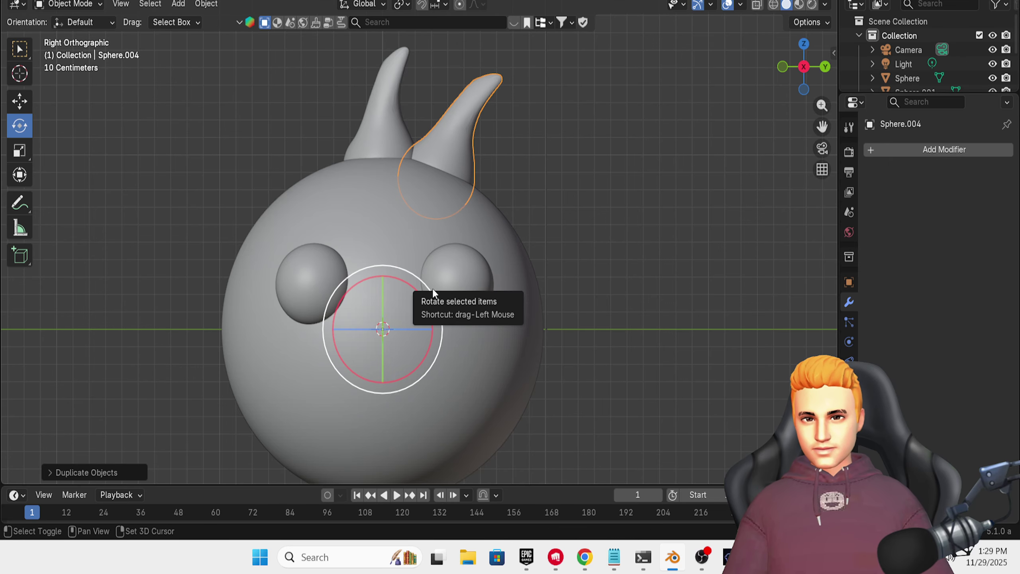
- Repeat the horn's duplicate-and-rotate operation 15 times to complete a ring of horns around the head
{"action": "key", "text": "shift+r"}
{"action": "key", "text": "shift+r"}
{"action": "key", "text": "shift+r"}
{"action": "key", "text": "shift+r"}
{"action": "key", "text": "shift+r"}
{"action": "key", "text": "shift+r"}
{"action": "key", "text": "shift+r"}
{"action": "key", "text": "shift+r"}
{"action": "key", "text": "shift+r"}
{"action": "key", "text": "shift+r"}
{"action": "key", "text": "shift+r"}
{"action": "key", "text": "shift+r"}
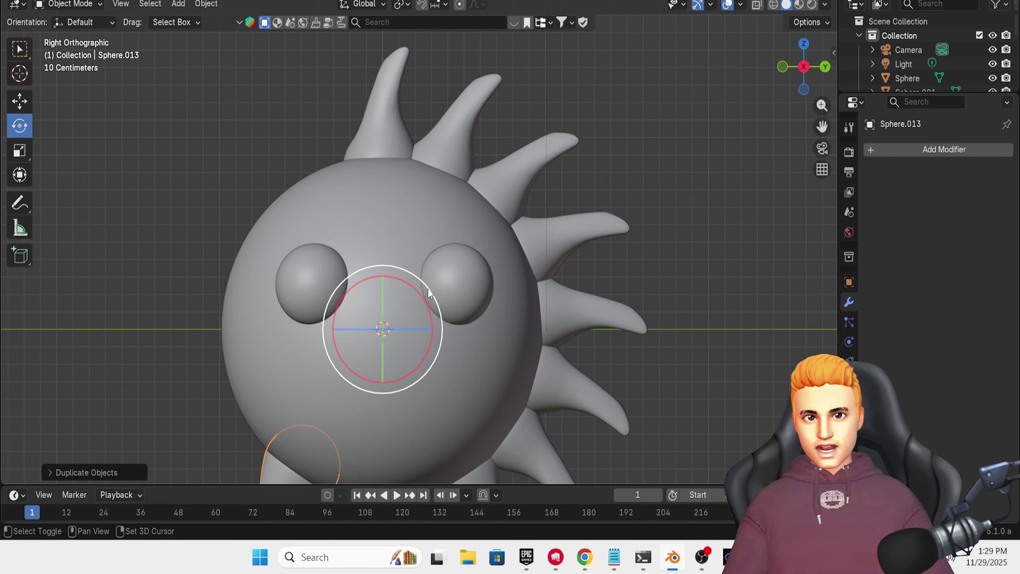
{"action": "key", "text": "shift+r"}
{"action": "key", "text": "shift+r"}
{"action": "key", "text": "shift+r"}
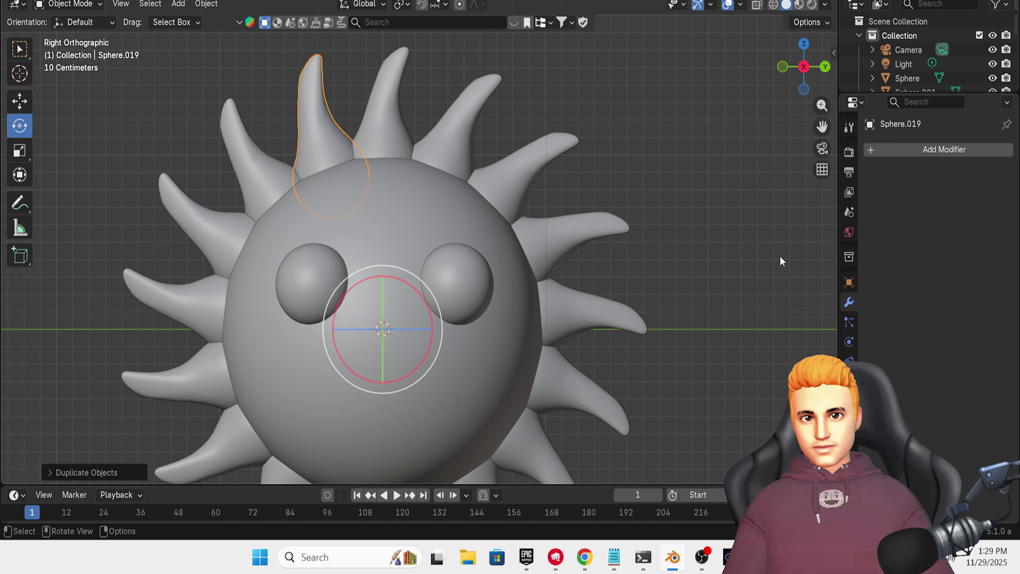
- Duplicate the right-hand eye sphere and place the copy on the face, below and between the two eyes
{"action": "left_click", "coordinate": [708, 222]}
{"action": "scroll", "coordinate": [708, 225], "scroll_direction": "down", "scroll_amount": 3}
{"action": "middle_click_drag", "start_coordinate": [675, 252], "coordinate": [598, 230]}
{"action": "scroll", "coordinate": [626, 224], "scroll_direction": "down", "scroll_amount": 1}
{"action": "scroll", "coordinate": [624, 222], "scroll_direction": "up", "scroll_amount": 2}
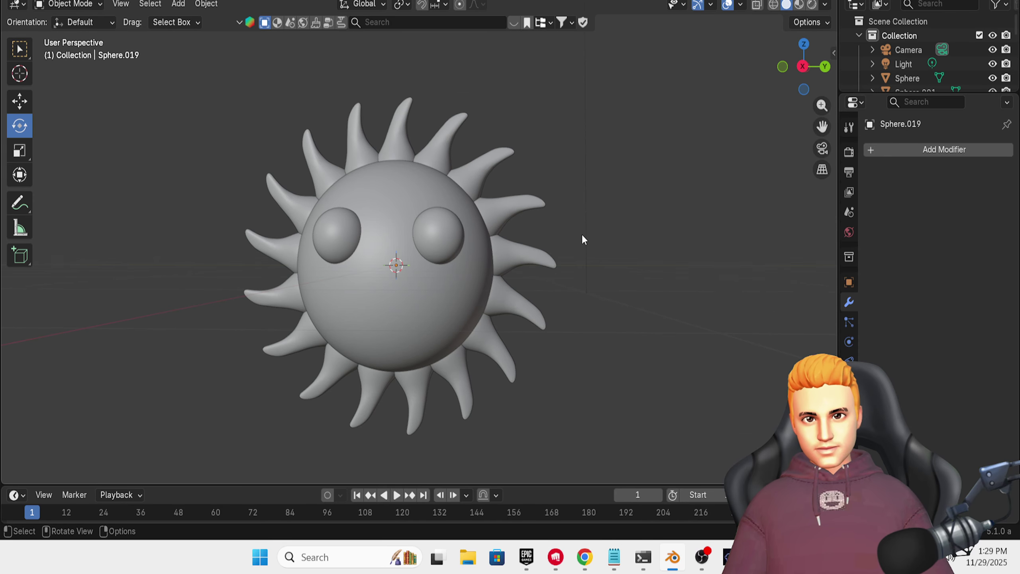
{"action": "scroll", "coordinate": [582, 234], "scroll_direction": "up", "scroll_amount": 1}
{"action": "left_click", "coordinate": [430, 222]}
{"action": "middle_click_drag", "start_coordinate": [431, 222], "coordinate": [522, 310]}
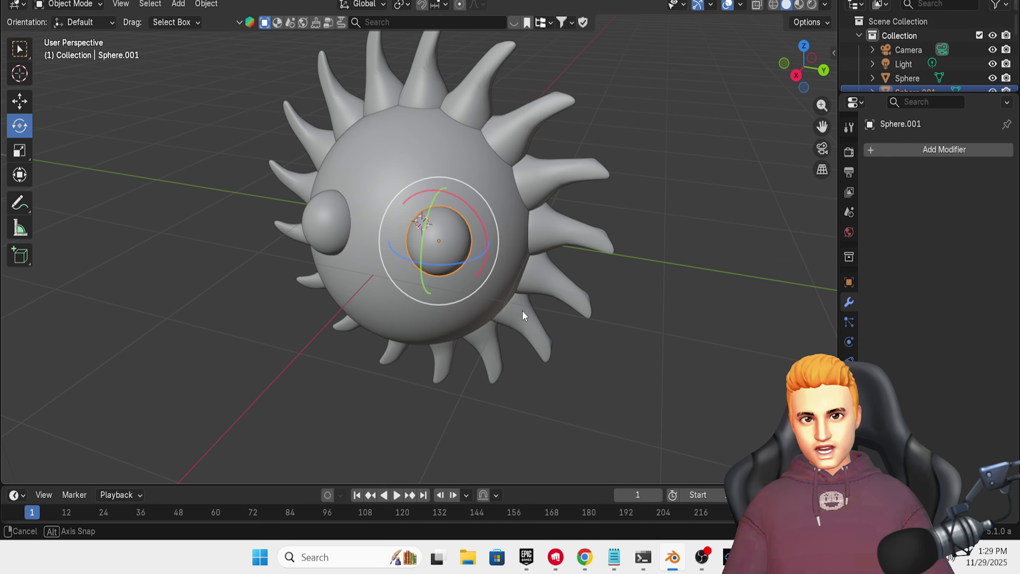
{"action": "left_click", "coordinate": [19, 101]}
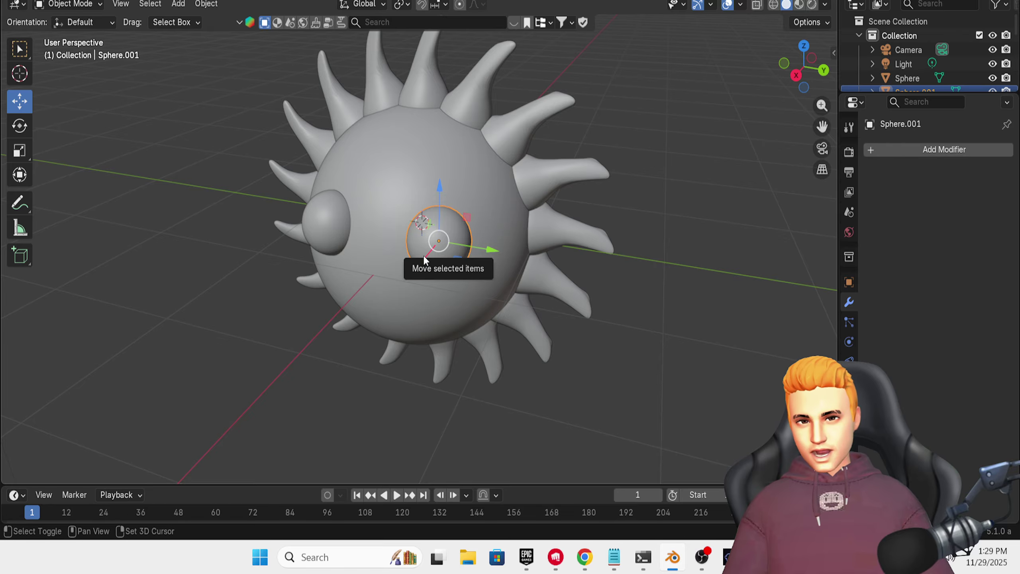
{"action": "key", "text": "shift+d"}
{"action": "left_click", "coordinate": [357, 287]}
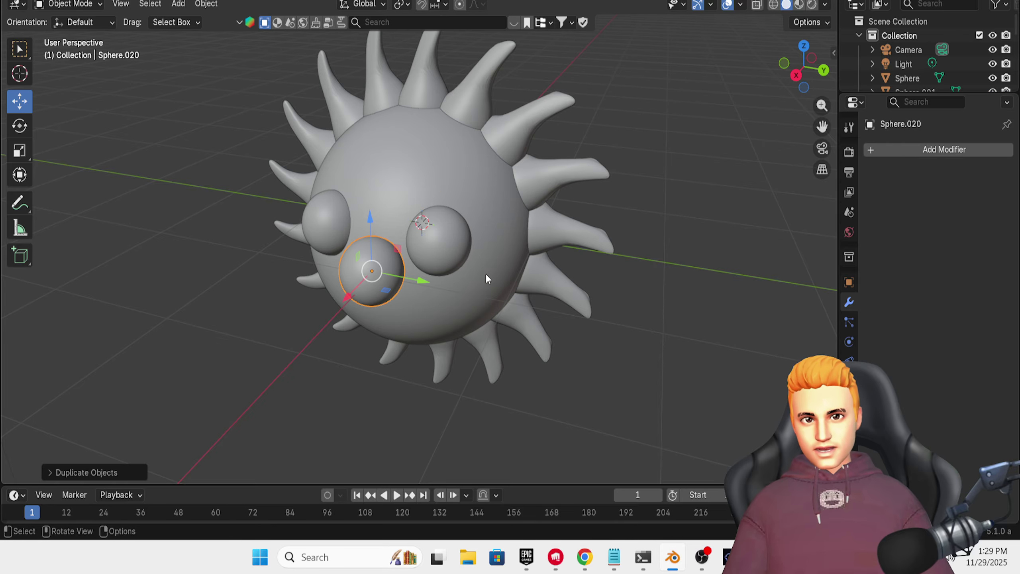
- Move the copied sphere along the axes to seat it in the face as a nose centred below the eyes
{"action": "middle_click_drag", "start_coordinate": [485, 273], "coordinate": [427, 215]}
{"action": "left_click_drag", "start_coordinate": [426, 215], "coordinate": [426, 259]}
{"action": "left_click_drag", "start_coordinate": [458, 298], "coordinate": [449, 297]}
{"action": "middle_click_drag", "start_coordinate": [451, 299], "coordinate": [509, 374]}
{"action": "left_click_drag", "start_coordinate": [480, 338], "coordinate": [466, 331]}
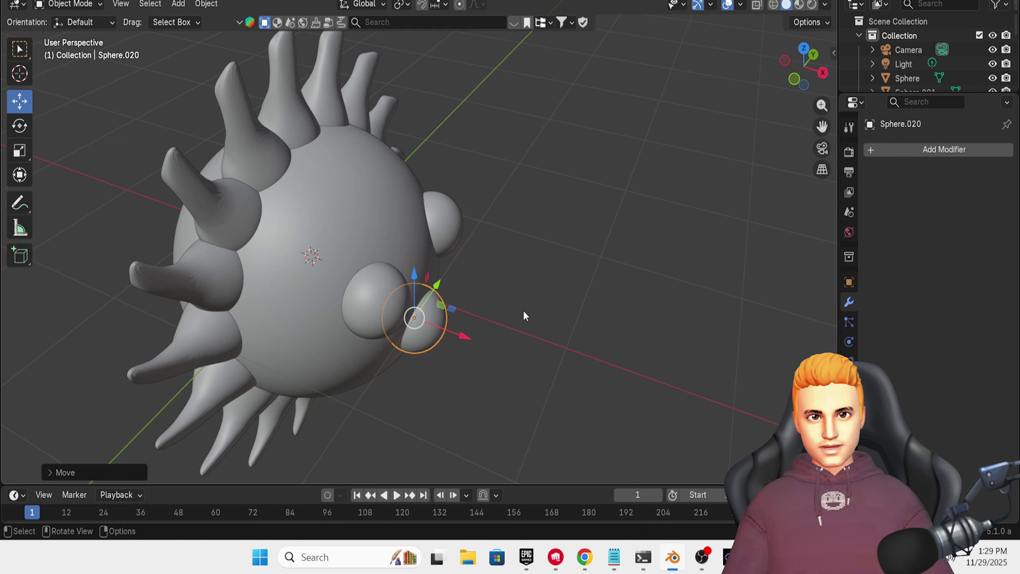
{"action": "middle_click_drag", "start_coordinate": [523, 310], "coordinate": [406, 280]}
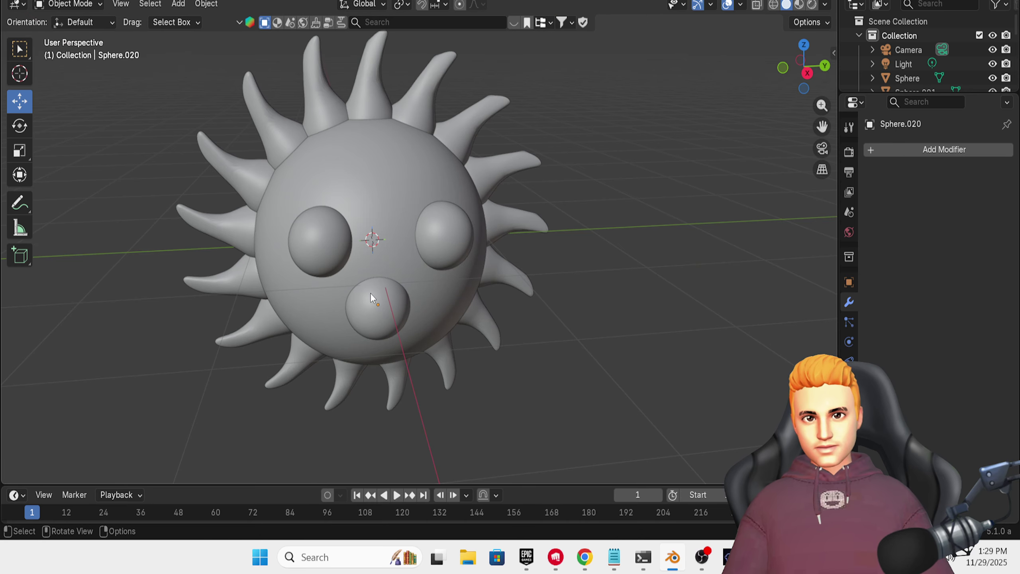
- Scale the nose sphere to flatten it along Z and widen it along Y into an oval
{"action": "left_click", "coordinate": [19, 148]}
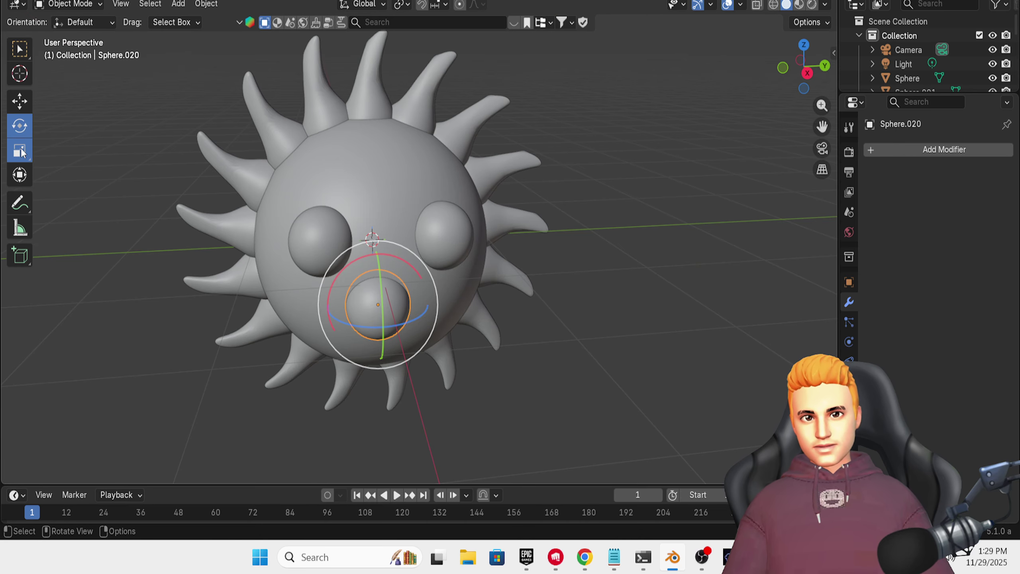
{"action": "left_click_drag", "start_coordinate": [379, 248], "coordinate": [378, 258]}
{"action": "left_click_drag", "start_coordinate": [429, 302], "coordinate": [438, 300]}
{"action": "middle_click_drag", "start_coordinate": [545, 313], "coordinate": [488, 323]}
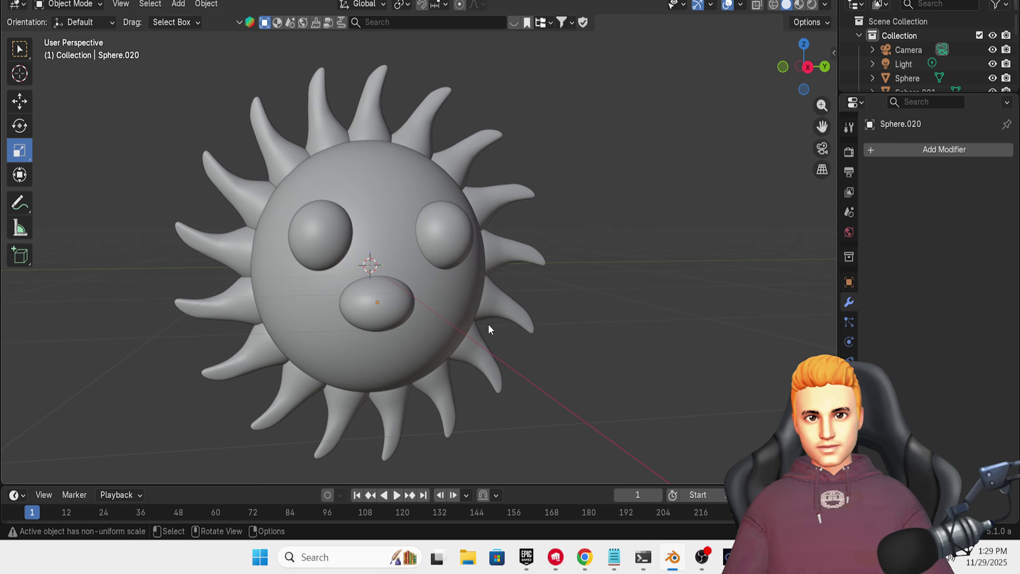
- Nudge the nose slightly along Y and Z to centre it, and scale it down uniformly
{"action": "left_click", "coordinate": [22, 102]}
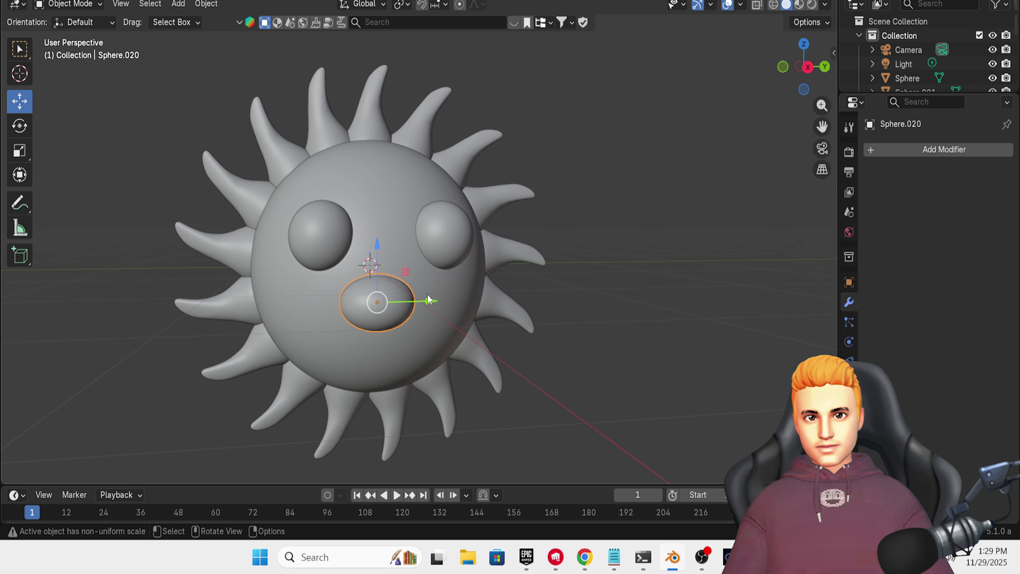
{"action": "left_click_drag", "start_coordinate": [428, 297], "coordinate": [435, 298]}
{"action": "middle_click_drag", "start_coordinate": [592, 315], "coordinate": [575, 316]}
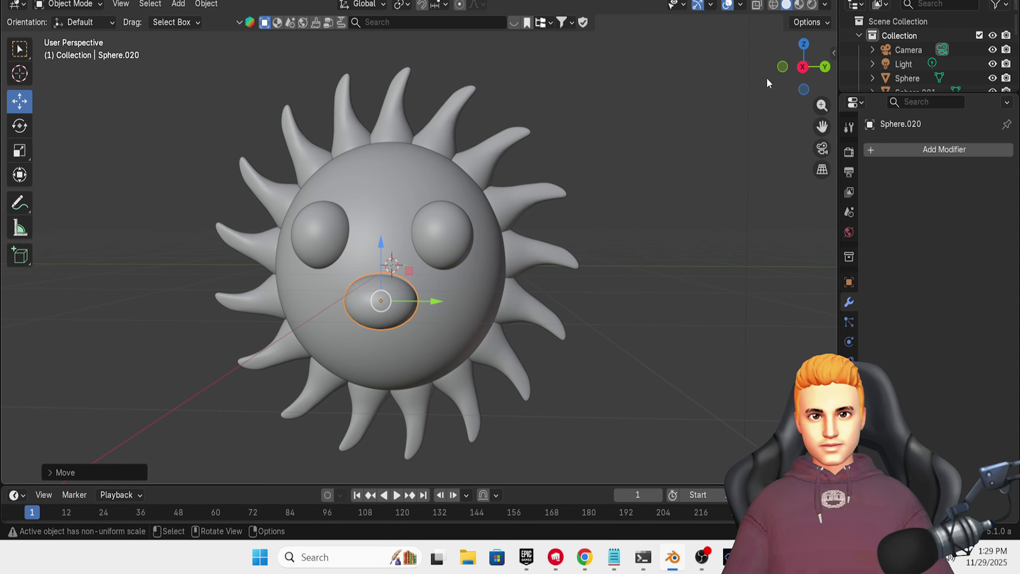
{"action": "left_click_drag", "start_coordinate": [379, 245], "coordinate": [382, 242]}
{"action": "key", "text": "s"}
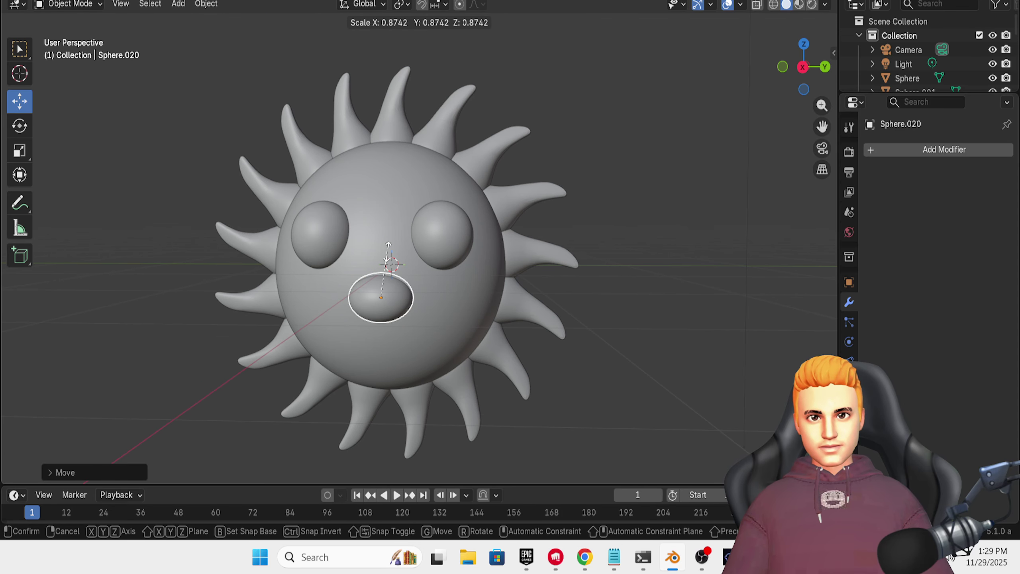
{"action": "left_click", "coordinate": [385, 255]}
{"action": "left_click", "coordinate": [603, 302]}
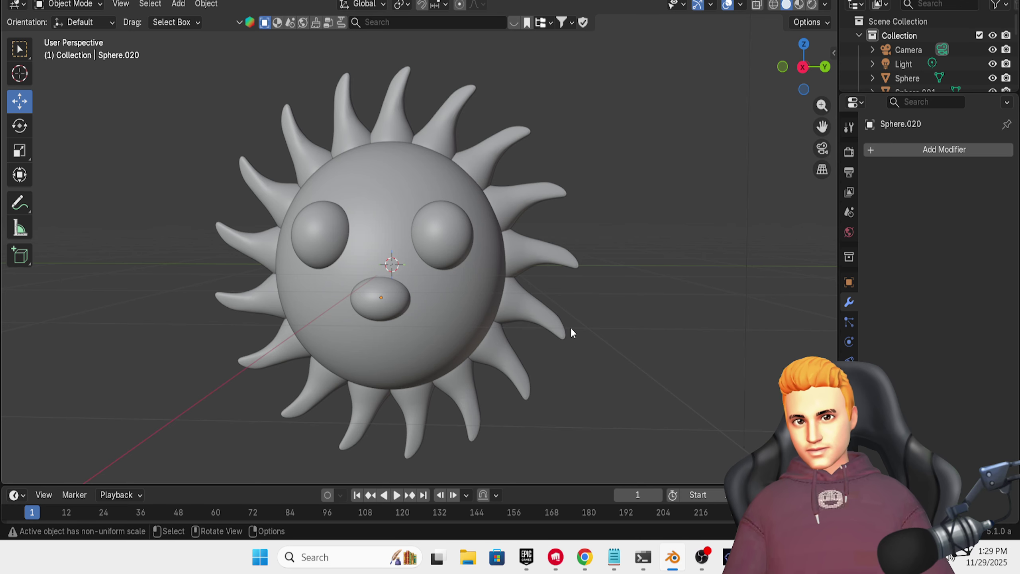
- Select the main head sphere and switch it to Sculpt Mode
{"action": "middle_click_drag", "start_coordinate": [481, 333], "coordinate": [126, 240]}
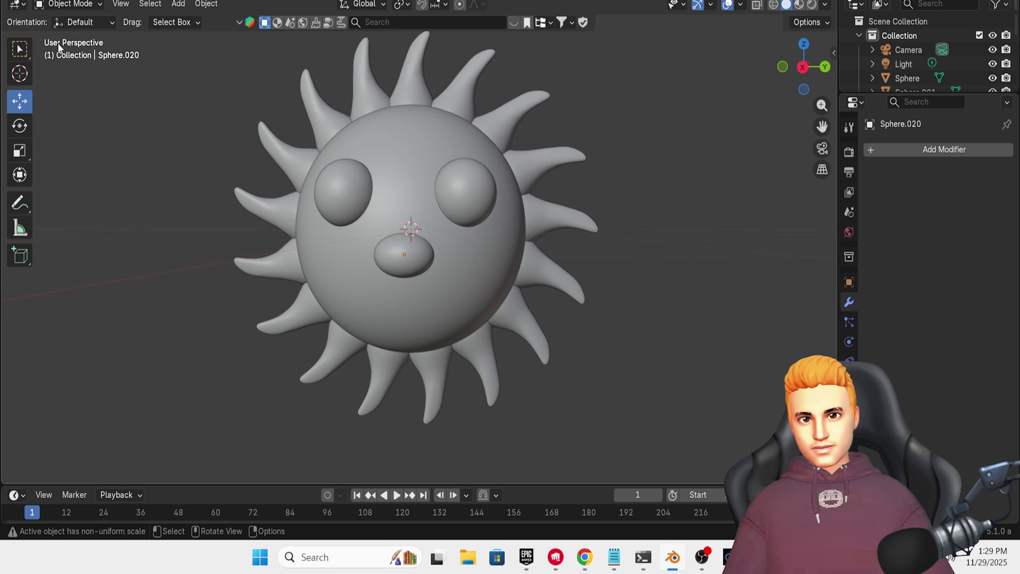
{"action": "left_click", "coordinate": [64, 6]}
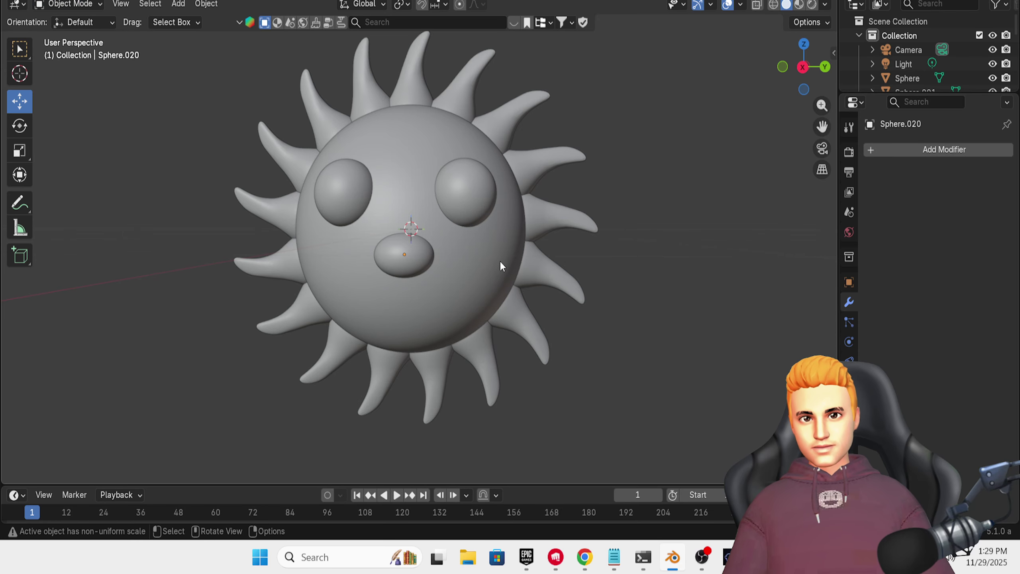
{"action": "left_click", "coordinate": [501, 265]}
{"action": "left_click", "coordinate": [64, 6]}
{"action": "left_click", "coordinate": [74, 52]}
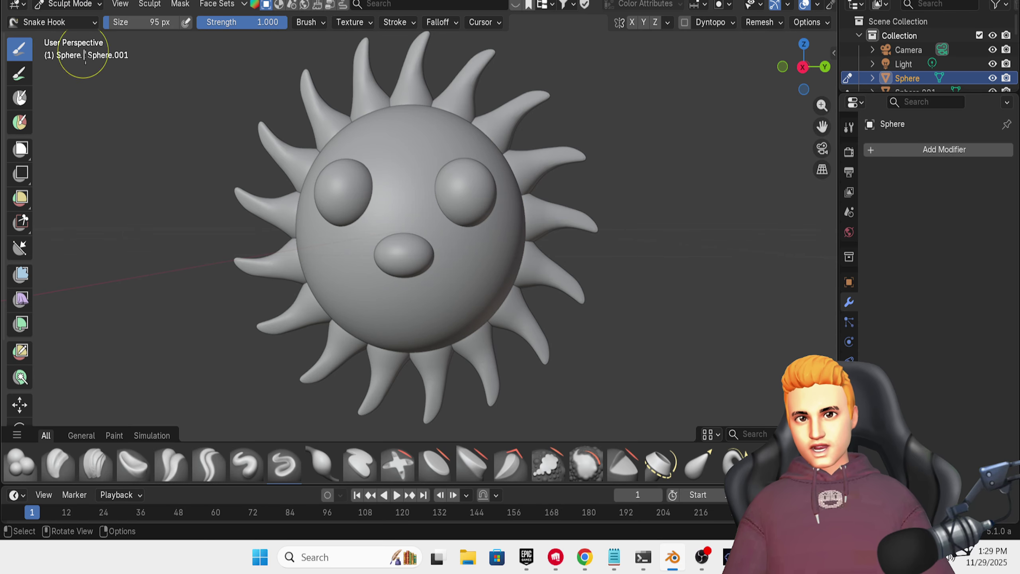
- Carve a wide curved mouth into the head beneath the nose with the Draw brush
{"action": "left_click", "coordinate": [248, 469]}
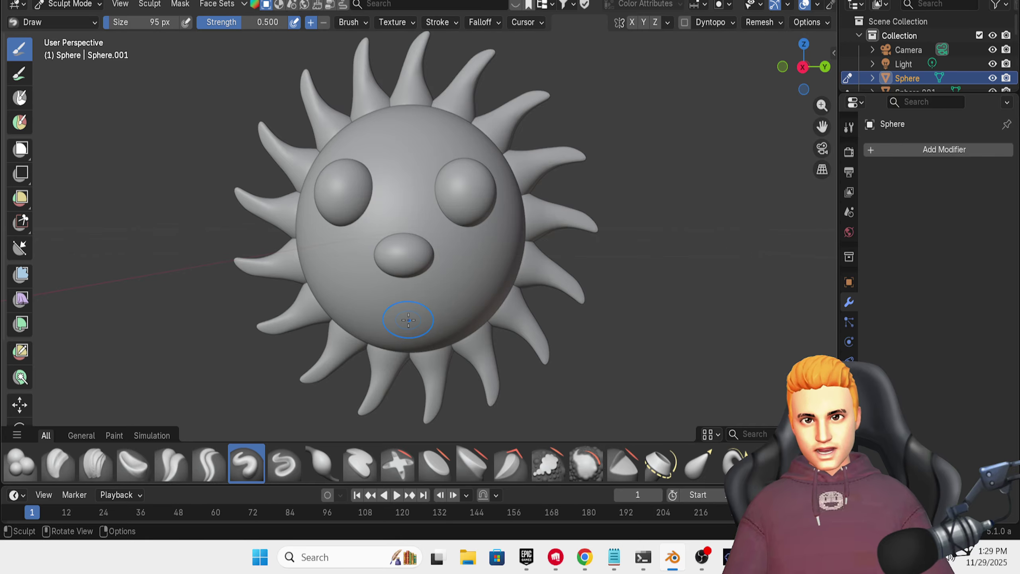
{"action": "mouse_move", "coordinate": [399, 314]}
{"action": "left_mouse_down"}
{"action": "mouse_move", "coordinate": [420, 309]}
{"action": "mouse_move", "coordinate": [373, 298]}
{"action": "mouse_move", "coordinate": [454, 295]}
{"action": "mouse_move", "coordinate": [416, 303]}
{"action": "mouse_move", "coordinate": [364, 294]}
{"action": "mouse_move", "coordinate": [450, 293]}
{"action": "mouse_move", "coordinate": [406, 300]}
{"action": "mouse_move", "coordinate": [355, 286]}
{"action": "mouse_move", "coordinate": [447, 296]}
{"action": "mouse_move", "coordinate": [365, 287]}
{"action": "left_mouse_up"}
{"action": "left_click_drag", "start_coordinate": [462, 278], "coordinate": [455, 286]}
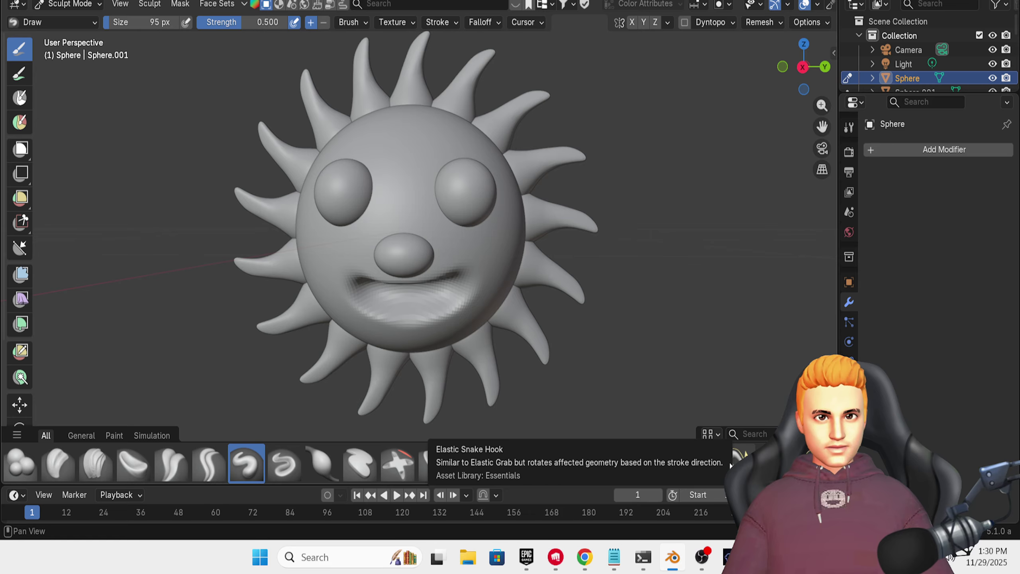
- Choose the Grab brush and try pulling the mouth corners and lower lip into a wider smile, one side at a time
{"action": "left_click", "coordinate": [699, 464]}
{"action": "left_click_drag", "start_coordinate": [465, 279], "coordinate": [475, 275]}
{"action": "left_click_drag", "start_coordinate": [369, 295], "coordinate": [340, 269]}
{"action": "left_click_drag", "start_coordinate": [341, 269], "coordinate": [341, 268]}
{"action": "left_click_drag", "start_coordinate": [389, 304], "coordinate": [416, 307]}
{"action": "left_click_drag", "start_coordinate": [426, 323], "coordinate": [426, 317]}
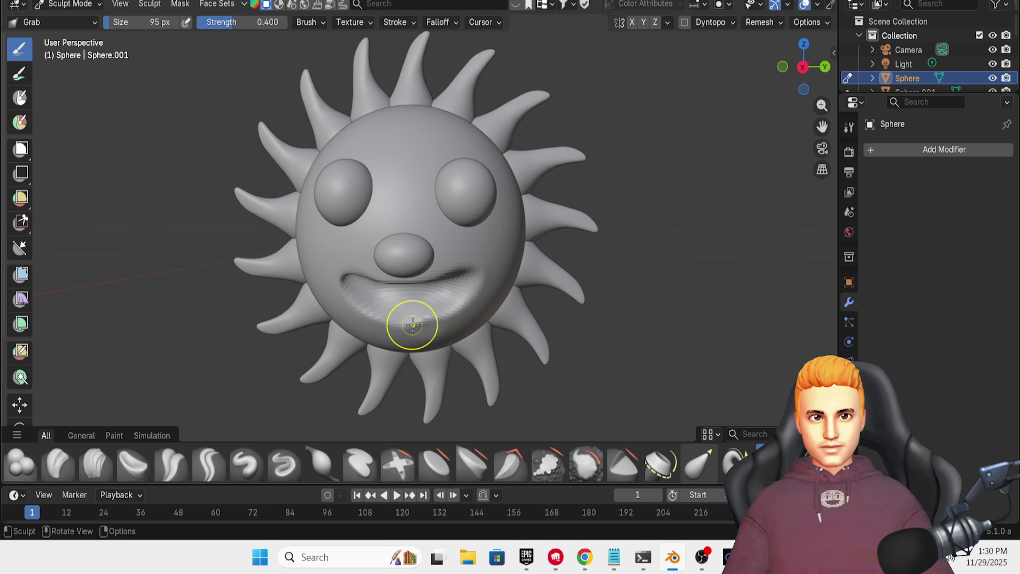
{"action": "key", "text": "ctrl+s"}
{"action": "left_click", "coordinate": [758, 1]}
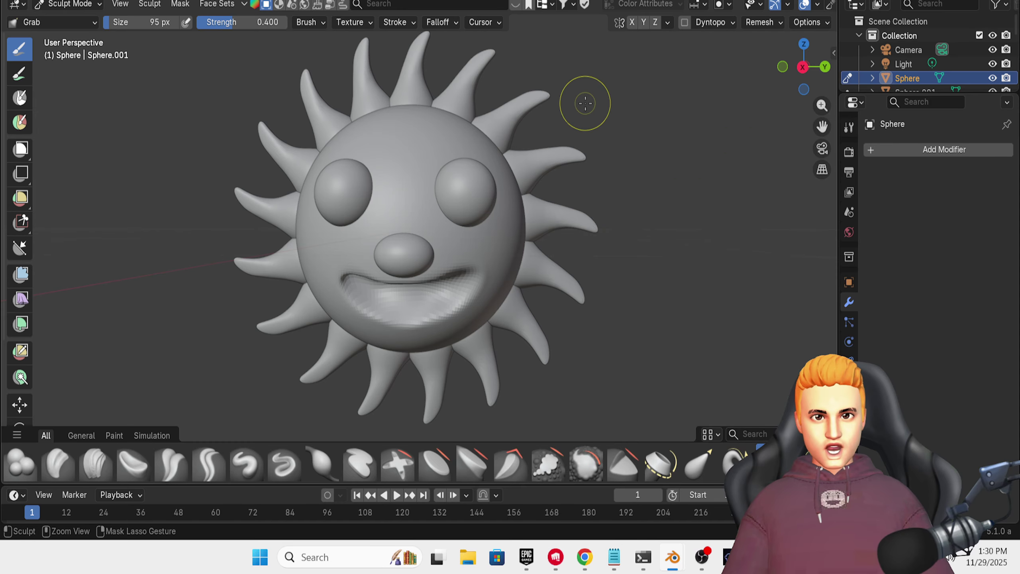
{"action": "mouse_move", "coordinate": [417, 325]}
{"action": "left_mouse_down"}
{"action": "mouse_move", "coordinate": [415, 313]}
{"action": "mouse_move", "coordinate": [373, 295]}
{"action": "mouse_move", "coordinate": [478, 291]}
{"action": "mouse_move", "coordinate": [485, 266]}
{"action": "left_mouse_up"}
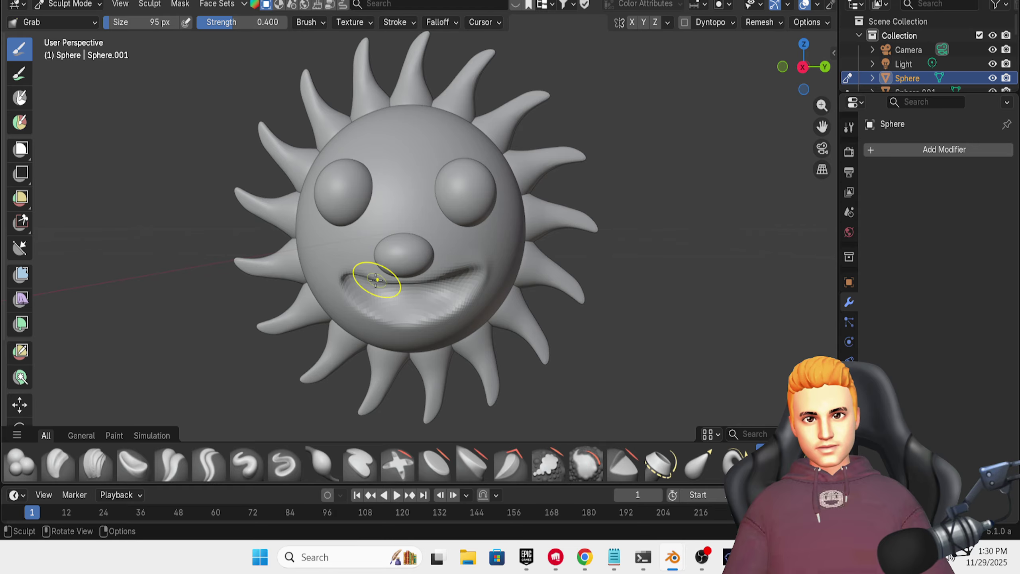
{"action": "left_click_drag", "start_coordinate": [349, 274], "coordinate": [340, 262]}
- Undo the one-sided Grab strokes on the mouth
{"action": "key", "text": "ctrl+z"}
{"action": "key", "text": "ctrl+z"}
{"action": "key", "text": "ctrl+z"}
{"action": "key", "text": "ctrl+z"}
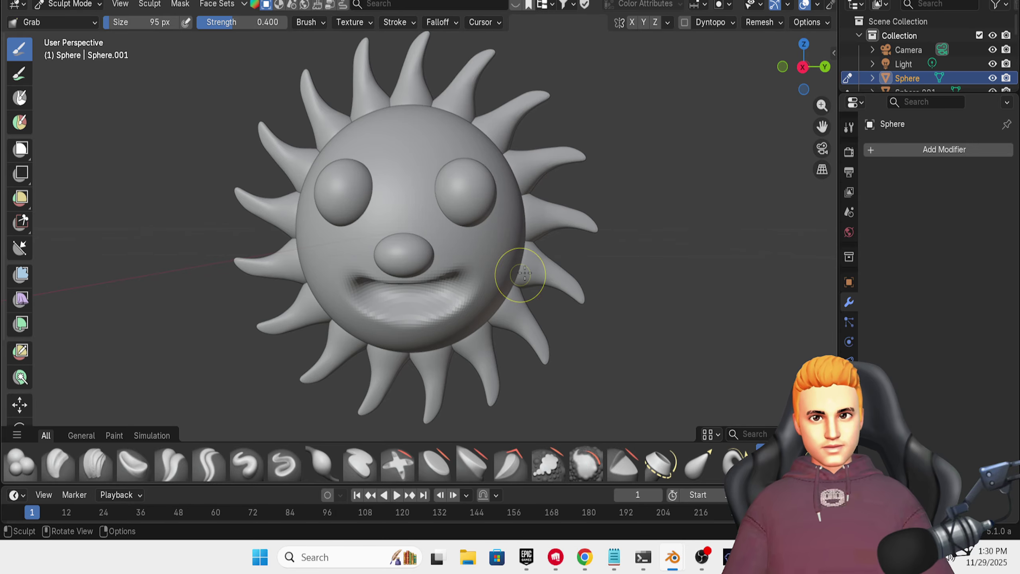
- Enable Y symmetry and use the Grab brush to pull the mouth corners up and out and adjust the lower lip
{"action": "left_click", "coordinate": [646, 23]}
{"action": "left_click_drag", "start_coordinate": [464, 277], "coordinate": [497, 254]}
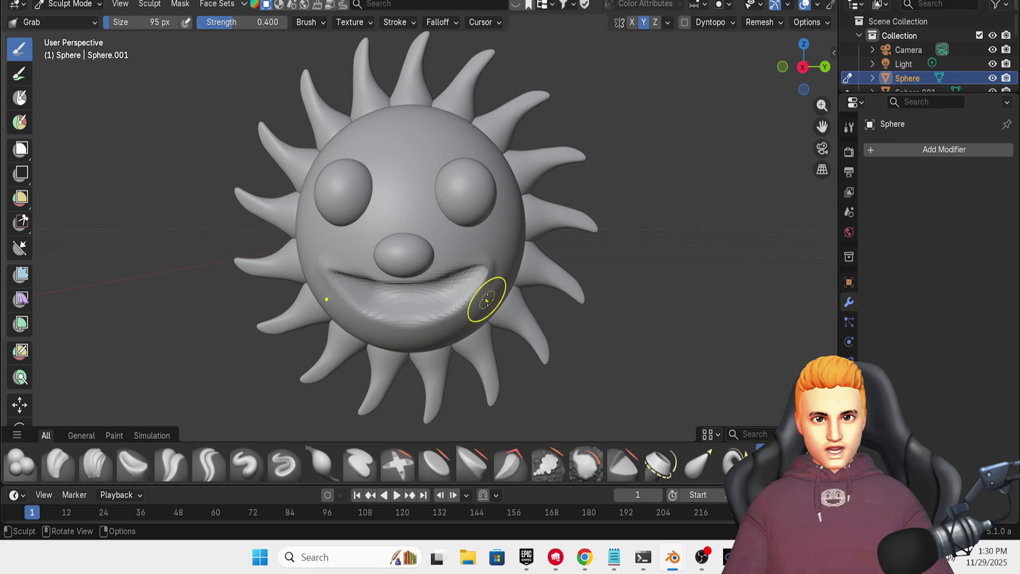
{"action": "left_click_drag", "start_coordinate": [466, 305], "coordinate": [460, 313]}
{"action": "mouse_move", "coordinate": [435, 318]}
{"action": "left_mouse_down"}
{"action": "mouse_move", "coordinate": [405, 328]}
{"action": "mouse_move", "coordinate": [418, 328]}
{"action": "left_mouse_up"}
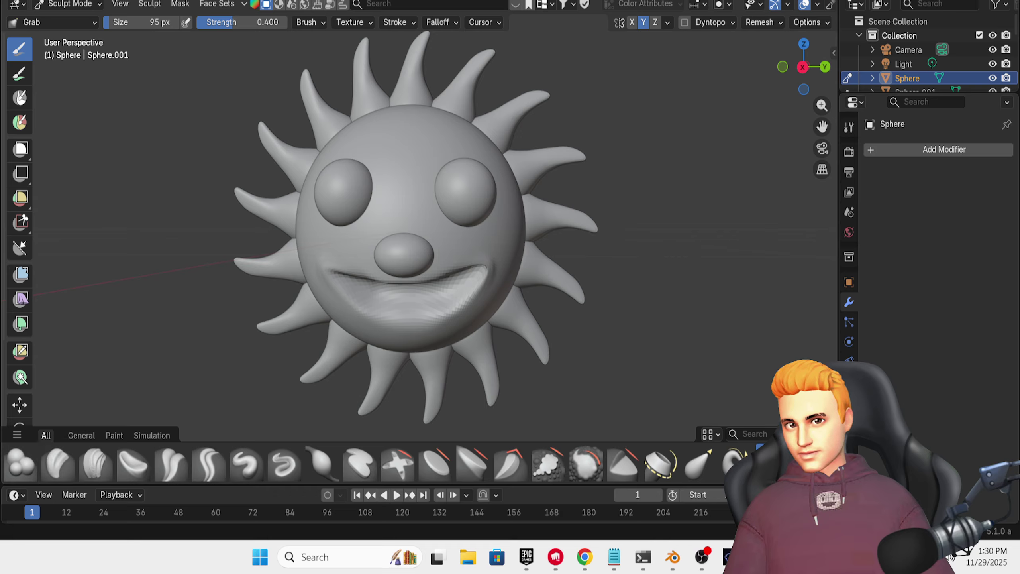
- Consult the beginner brush notes in Notepad and puff out the lower lip with the Inflate/Deflate brush
{"action": "key", "text": "alt+Tab"}
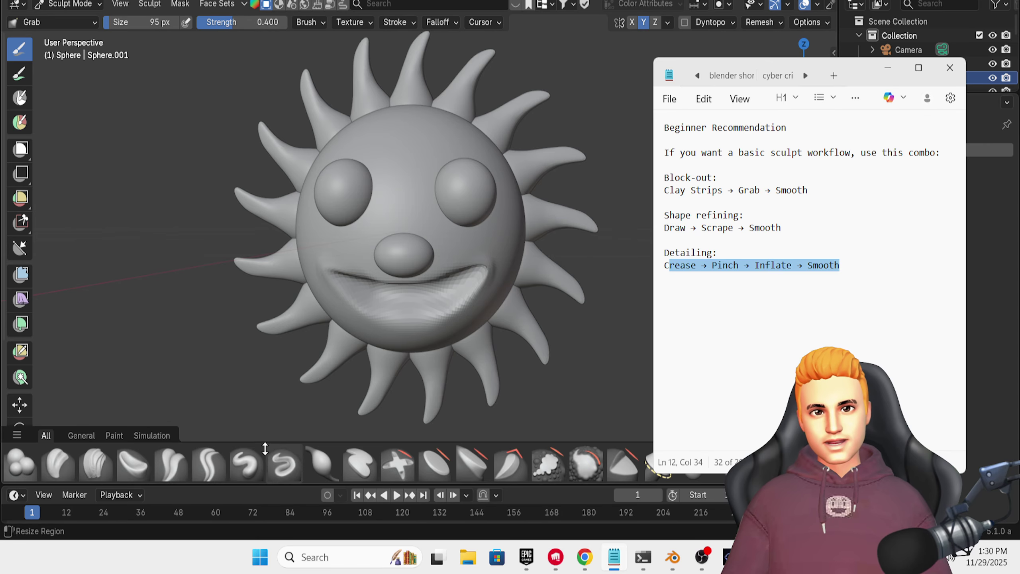
{"action": "left_click", "coordinate": [338, 466]}
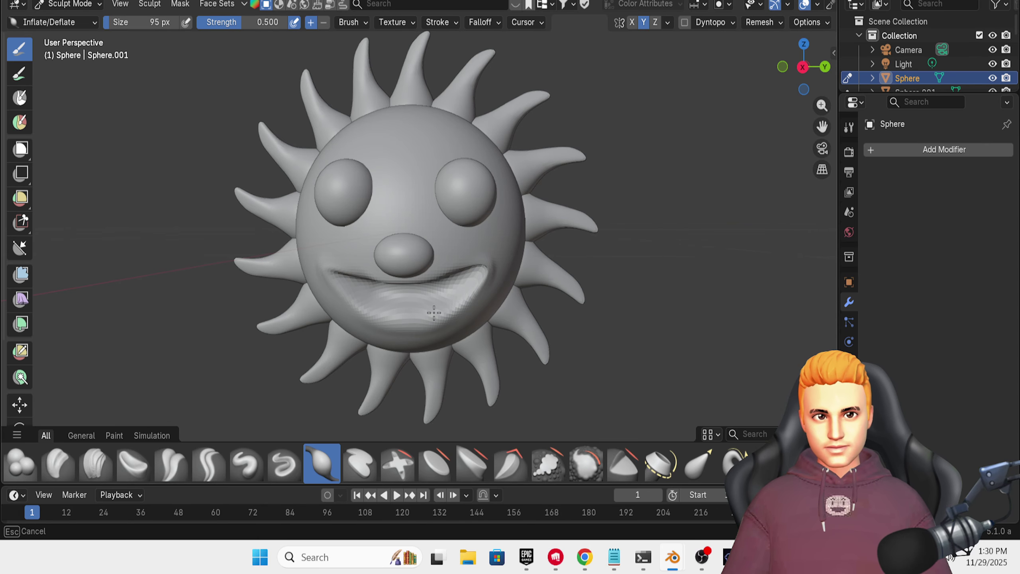
{"action": "mouse_move", "coordinate": [436, 306]}
{"action": "left_mouse_down"}
{"action": "mouse_move", "coordinate": [434, 327]}
{"action": "mouse_move", "coordinate": [480, 296]}
{"action": "mouse_move", "coordinate": [392, 341]}
{"action": "left_mouse_up"}
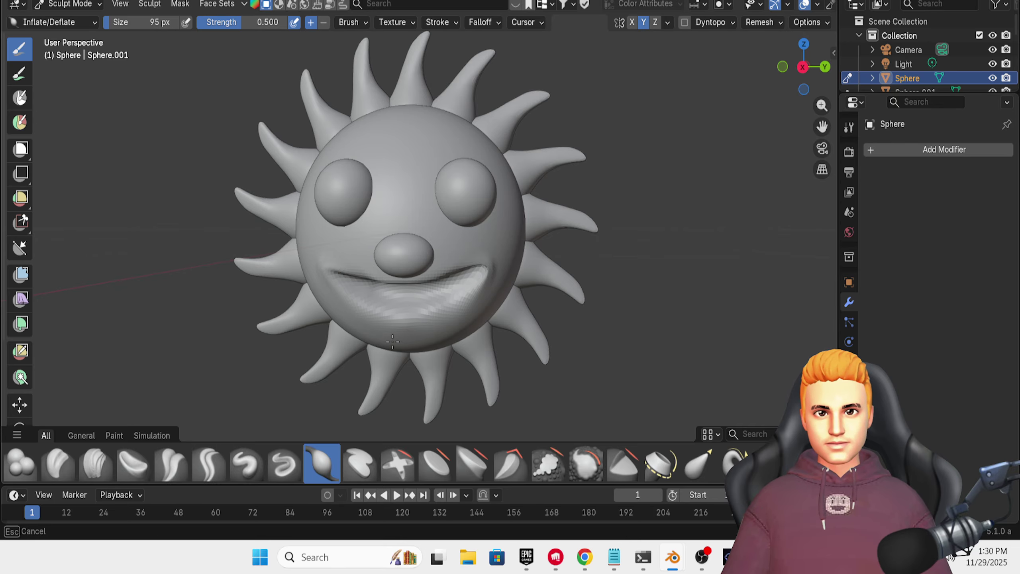
{"action": "left_click_drag", "start_coordinate": [457, 337], "coordinate": [458, 340]}
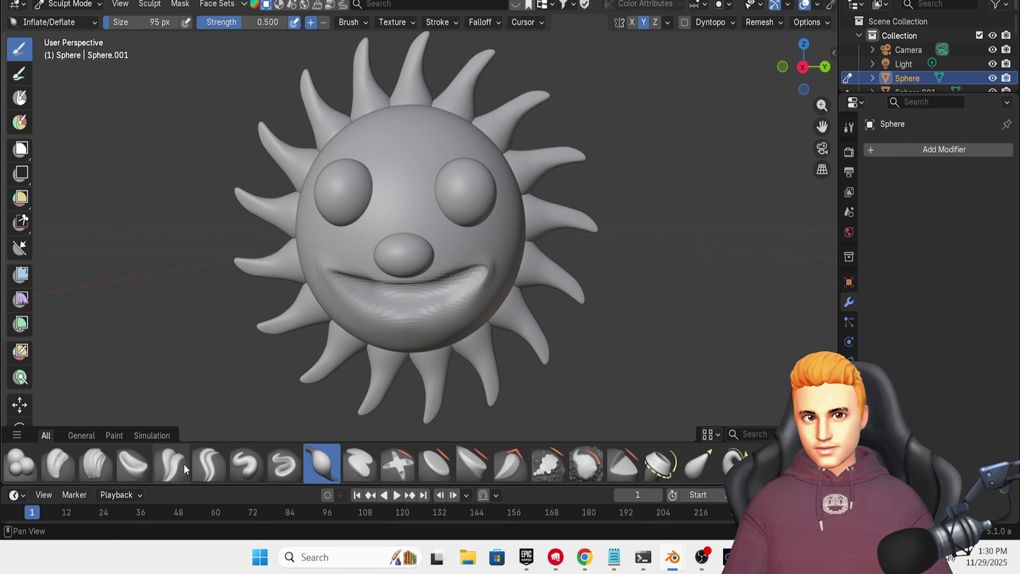
- Work the Crease Sharp brush across the inside of the mouth, along the lower lip
{"action": "left_click", "coordinate": [196, 461]}
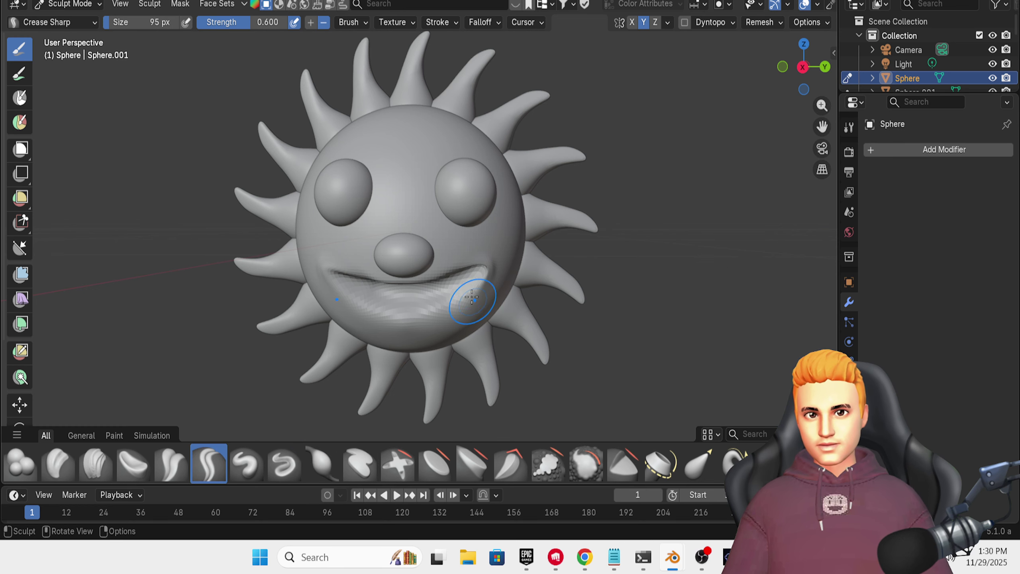
{"action": "mouse_move", "coordinate": [472, 297]}
{"action": "left_mouse_down"}
{"action": "mouse_move", "coordinate": [422, 305]}
{"action": "mouse_move", "coordinate": [398, 297]}
{"action": "left_mouse_up"}
{"action": "mouse_move", "coordinate": [401, 296]}
{"action": "left_mouse_down"}
{"action": "mouse_move", "coordinate": [453, 288]}
{"action": "mouse_move", "coordinate": [392, 293]}
{"action": "mouse_move", "coordinate": [465, 277]}
{"action": "mouse_move", "coordinate": [408, 299]}
{"action": "mouse_move", "coordinate": [450, 290]}
{"action": "mouse_move", "coordinate": [432, 296]}
{"action": "left_mouse_up"}
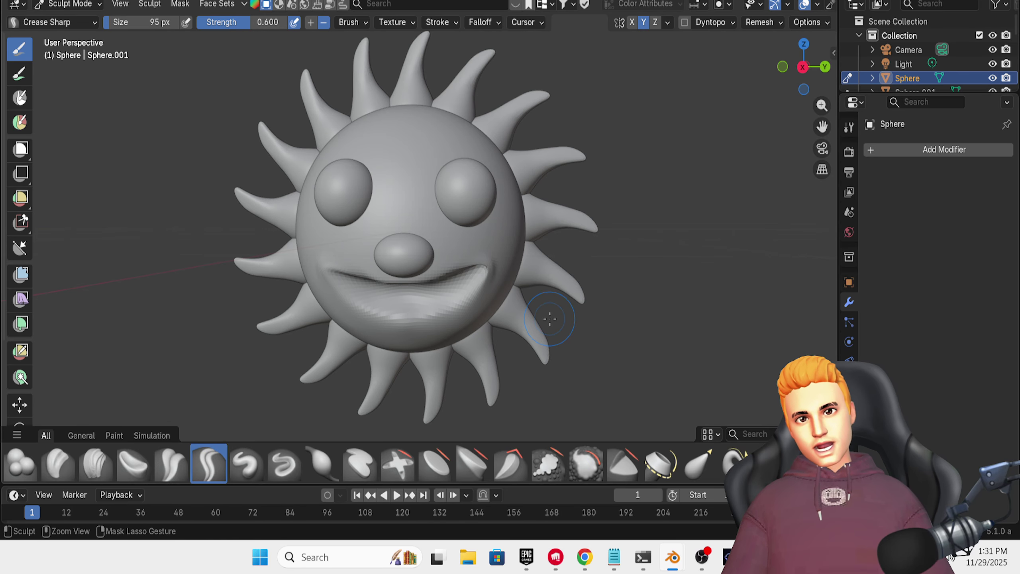
- Reshape the lower lip and chin symmetrically with the Grab brush, undoing one unwanted stroke
{"action": "mouse_move", "coordinate": [550, 322]}
{"action": "middle_mouse_down"}
{"action": "mouse_move", "coordinate": [561, 346]}
{"action": "mouse_move", "coordinate": [489, 259]}
{"action": "mouse_move", "coordinate": [442, 277]}
{"action": "mouse_move", "coordinate": [330, 267]}
{"action": "middle_mouse_up"}
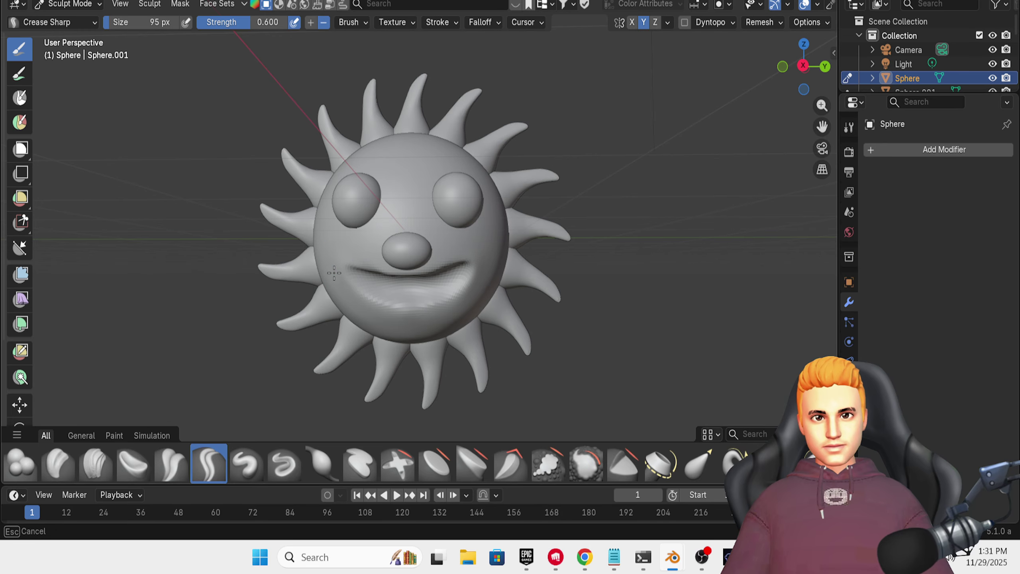
{"action": "scroll", "coordinate": [601, 317], "scroll_direction": "up", "scroll_amount": 1}
{"action": "mouse_move", "coordinate": [470, 323]}
{"action": "middle_mouse_down"}
{"action": "mouse_move", "coordinate": [456, 327]}
{"action": "mouse_move", "coordinate": [457, 346]}
{"action": "middle_mouse_up"}
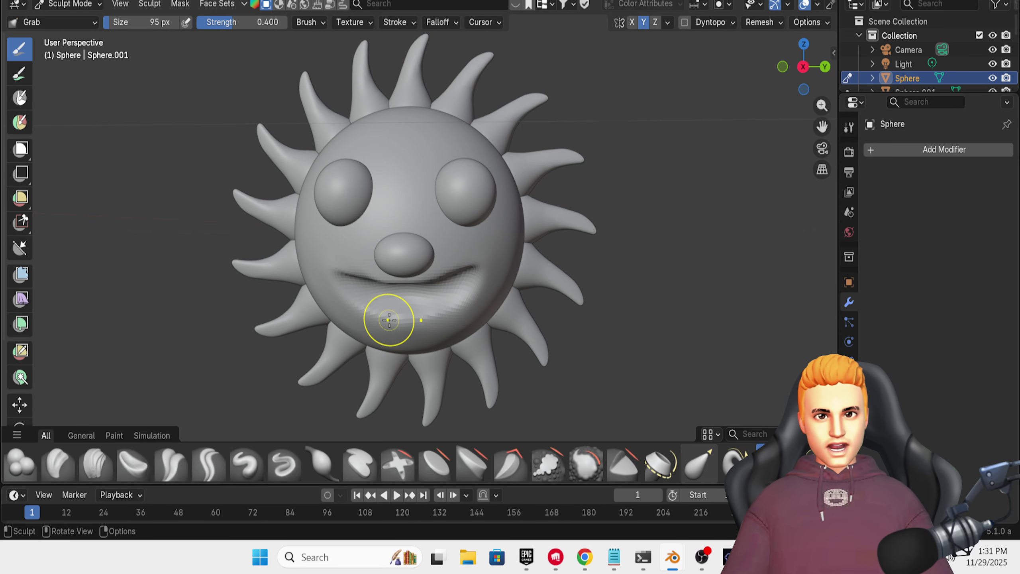
{"action": "mouse_move", "coordinate": [392, 318]}
{"action": "left_mouse_down"}
{"action": "mouse_move", "coordinate": [391, 306]}
{"action": "mouse_move", "coordinate": [472, 298]}
{"action": "left_mouse_up"}
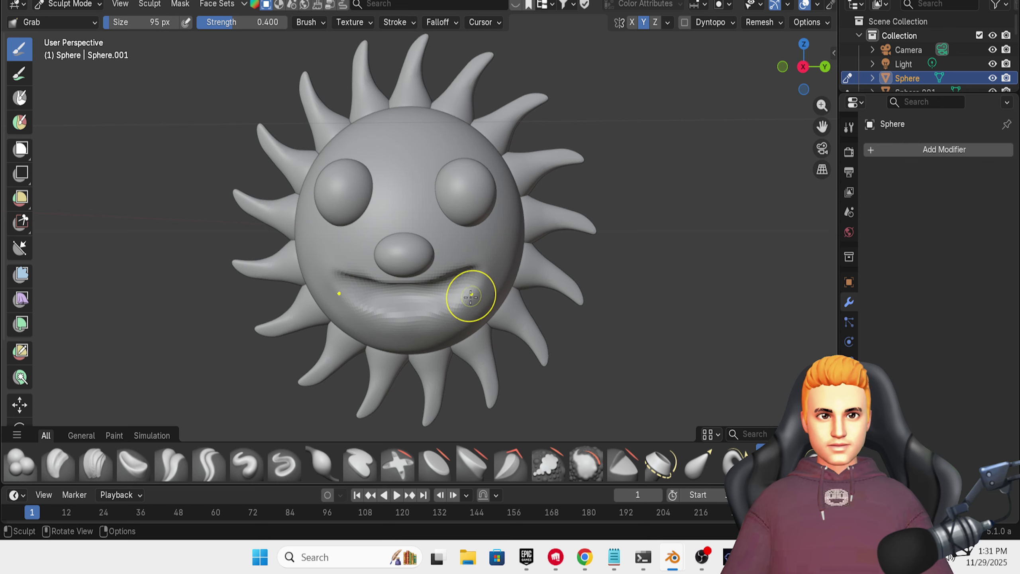
{"action": "key", "text": "ctrl+z"}
{"action": "left_click_drag", "start_coordinate": [471, 307], "coordinate": [452, 328]}
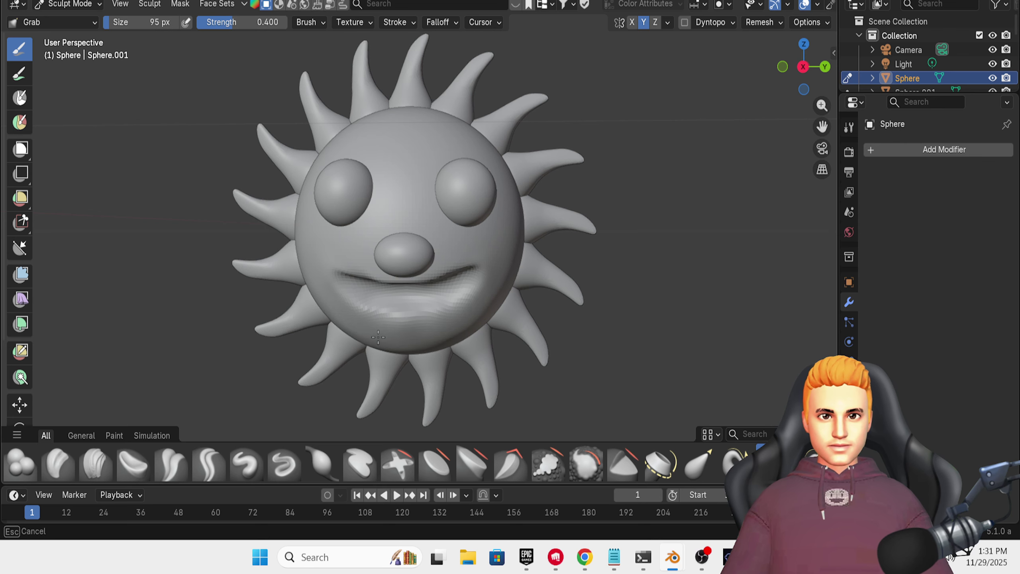
{"action": "left_click_drag", "start_coordinate": [378, 337], "coordinate": [377, 339]}
- Return to Object Mode and box-select the whole character: head, eyes, nose and all horns
{"action": "scroll", "coordinate": [576, 321], "scroll_direction": "down", "scroll_amount": 1}
{"action": "mouse_move", "coordinate": [574, 321]}
{"action": "middle_mouse_down", "text": "shift"}
{"action": "mouse_move", "coordinate": [538, 331]}
{"action": "mouse_move", "coordinate": [489, 312]}
{"action": "middle_mouse_up", "text": "shift"}
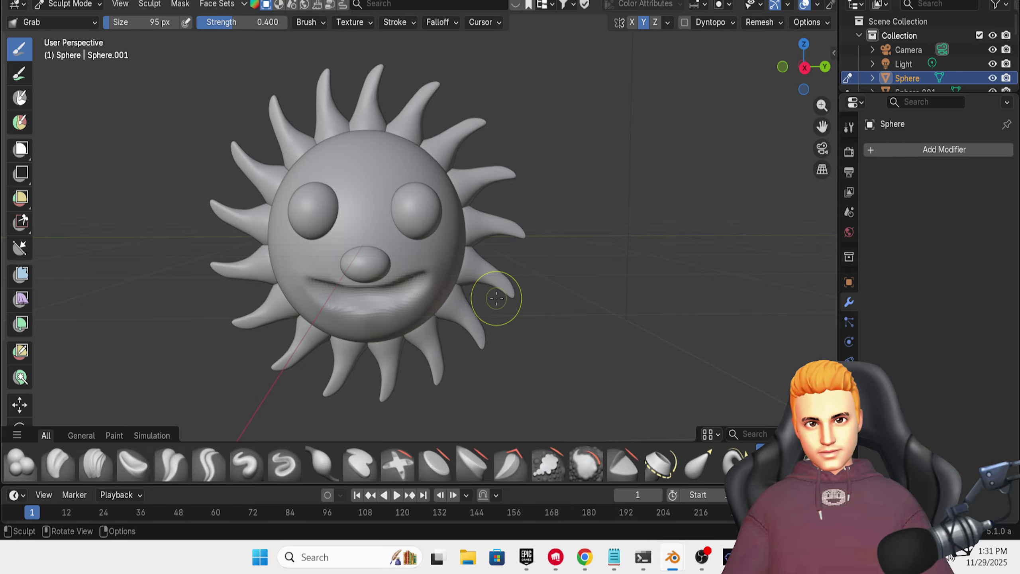
{"action": "left_click", "coordinate": [88, 5]}
{"action": "left_click", "coordinate": [78, 18]}
{"action": "left_click_drag", "start_coordinate": [184, 68], "coordinate": [657, 448]}
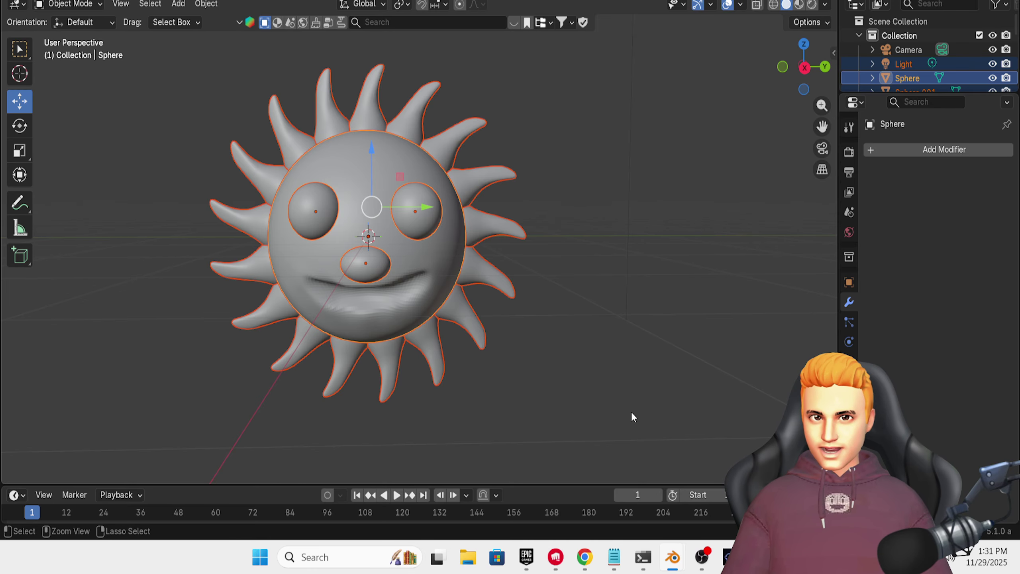
- Join the head, eyes, nose and all horns into a single mesh and select the joined object
{"action": "key", "text": "ctrl+j"}
{"action": "left_click", "coordinate": [571, 343]}
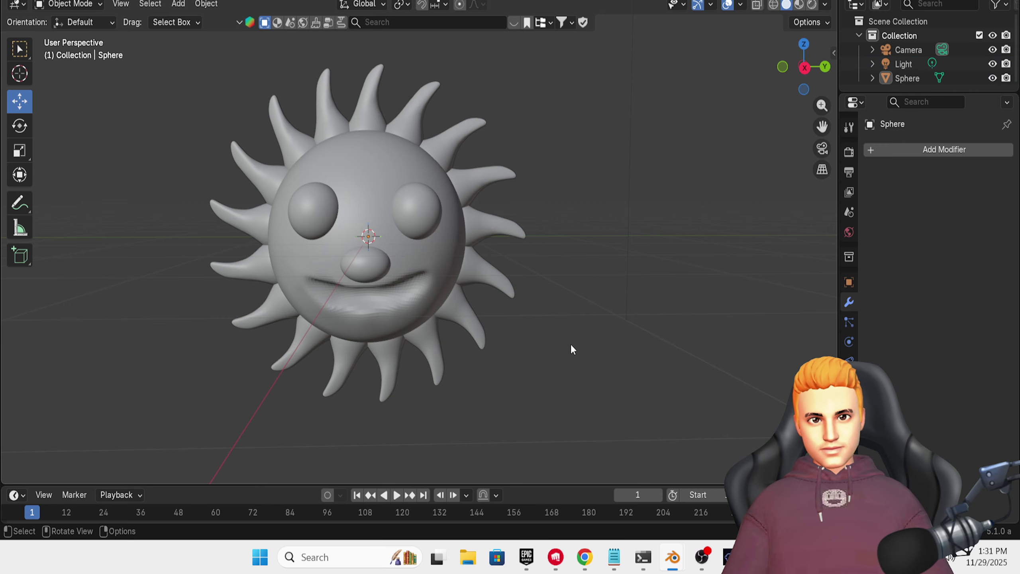
{"action": "middle_click_drag", "start_coordinate": [571, 342], "coordinate": [470, 251]}
{"action": "left_click", "coordinate": [470, 252]}
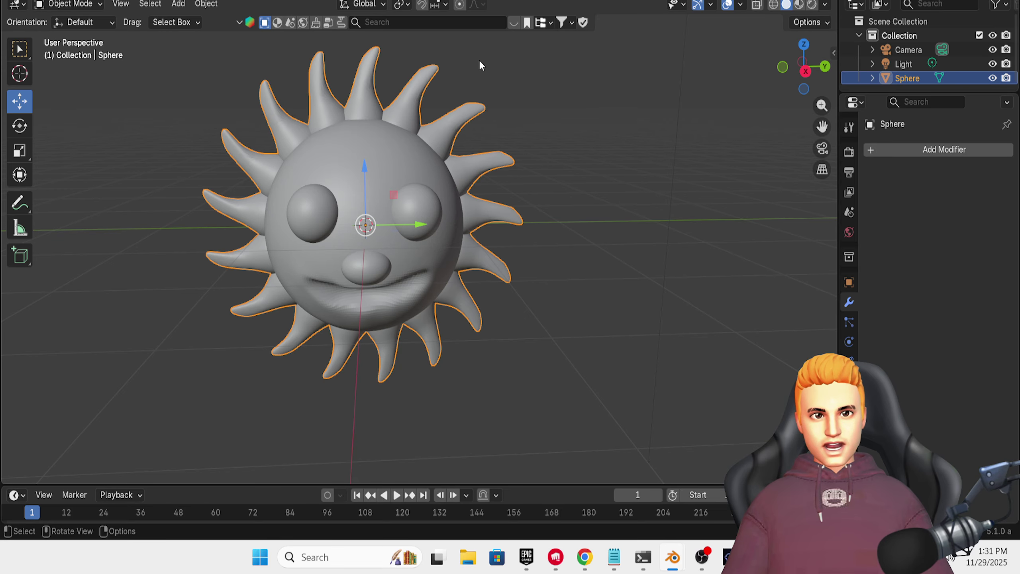
- Inspect the joined mesh in Edit Mode and switch it to Sculpt Mode
{"action": "left_click", "coordinate": [89, 5]}
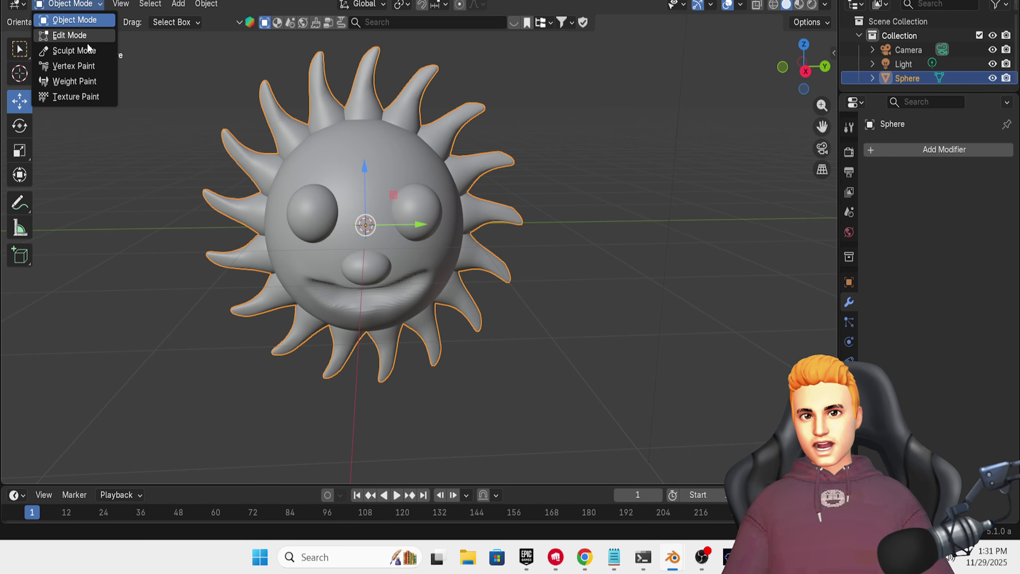
{"action": "left_click", "coordinate": [88, 38]}
{"action": "left_click", "coordinate": [125, 70]}
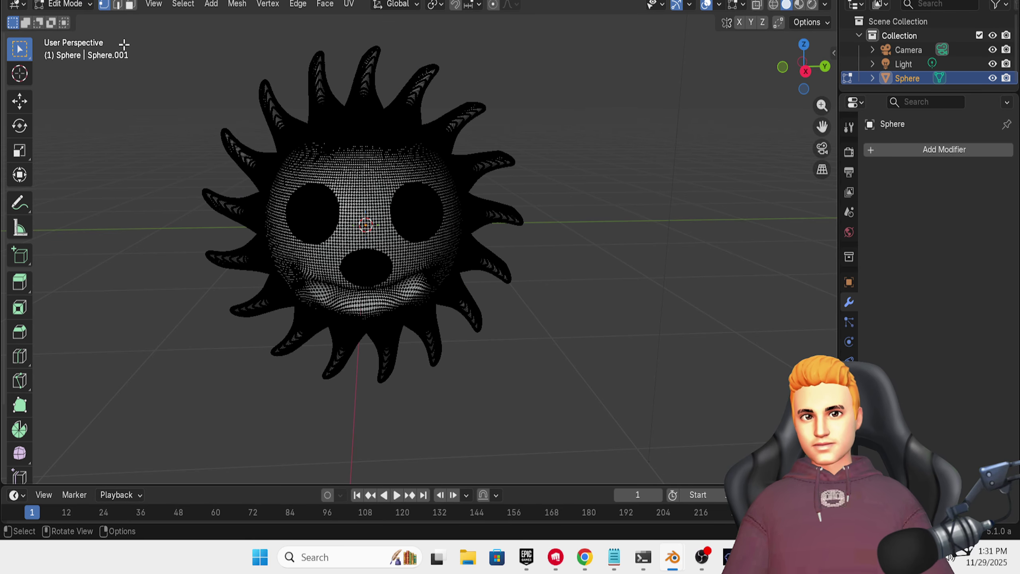
{"action": "left_click", "coordinate": [80, 6]}
{"action": "left_click", "coordinate": [87, 51]}
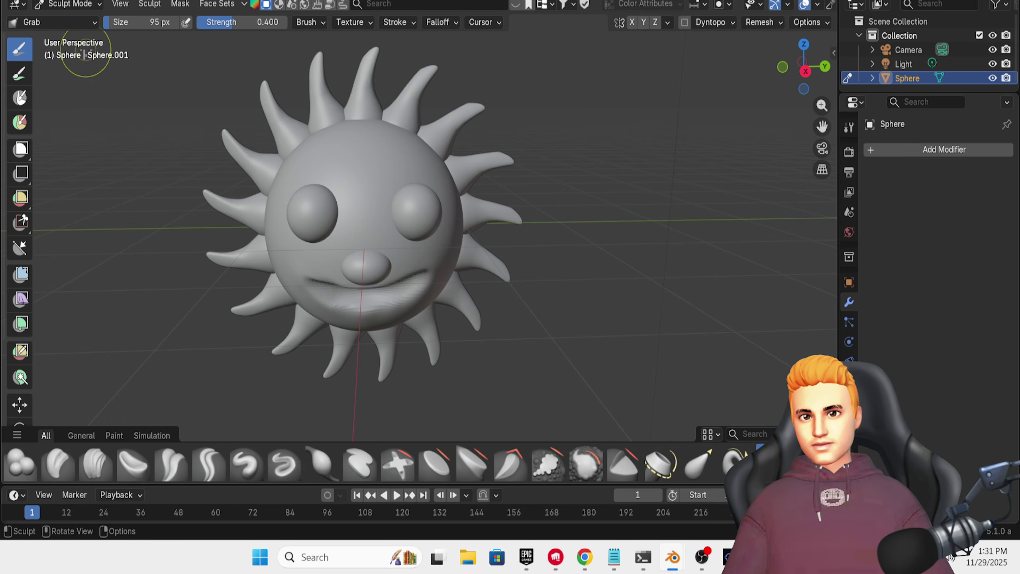
- Try remeshing the joined character with a voxel size of 0.05 m, undoing the remesh
{"action": "left_click", "coordinate": [776, 22]}
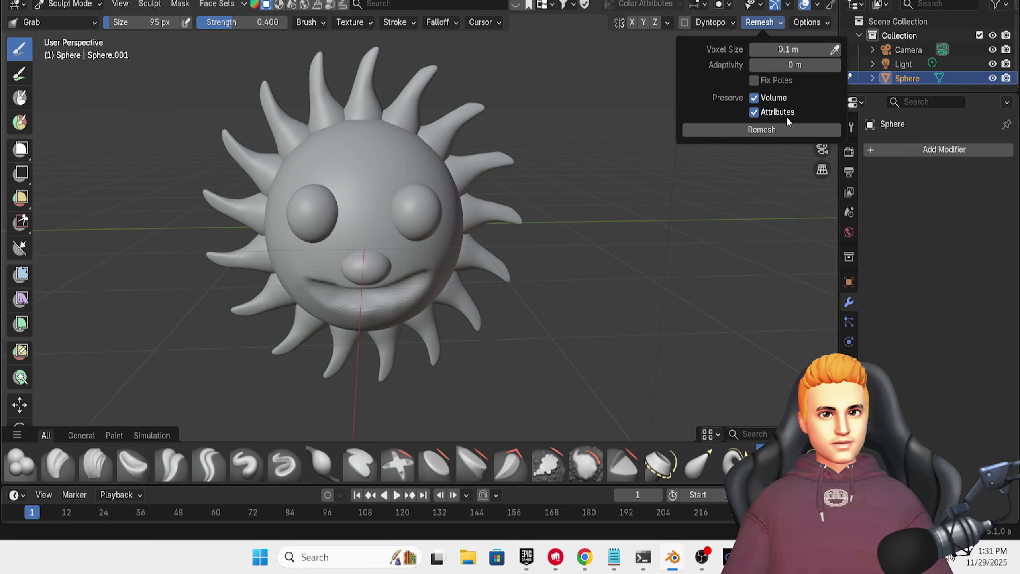
{"action": "left_click", "coordinate": [799, 51]}
{"action": "type", "text": "0.05"}
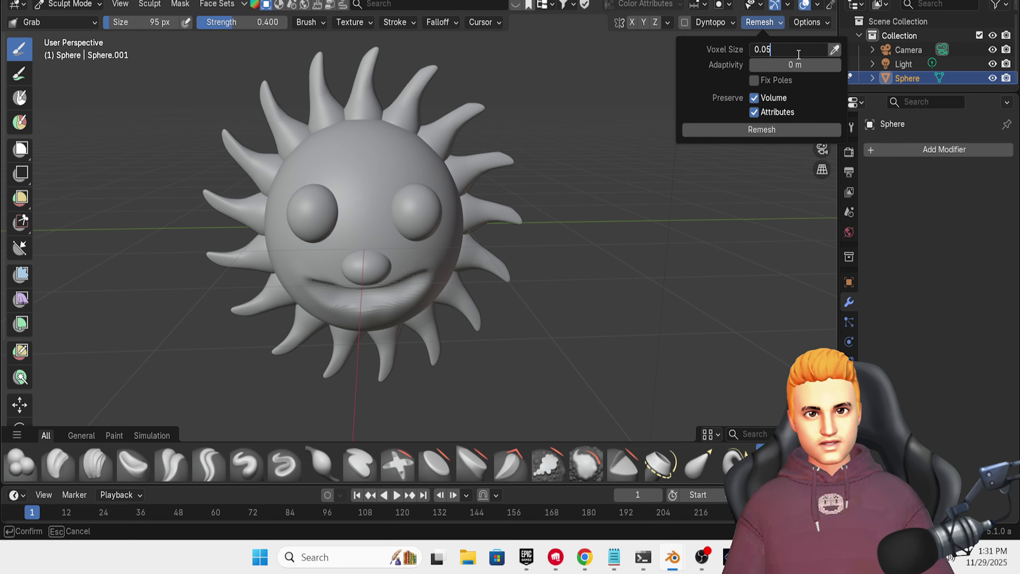
{"action": "key", "text": "Return"}
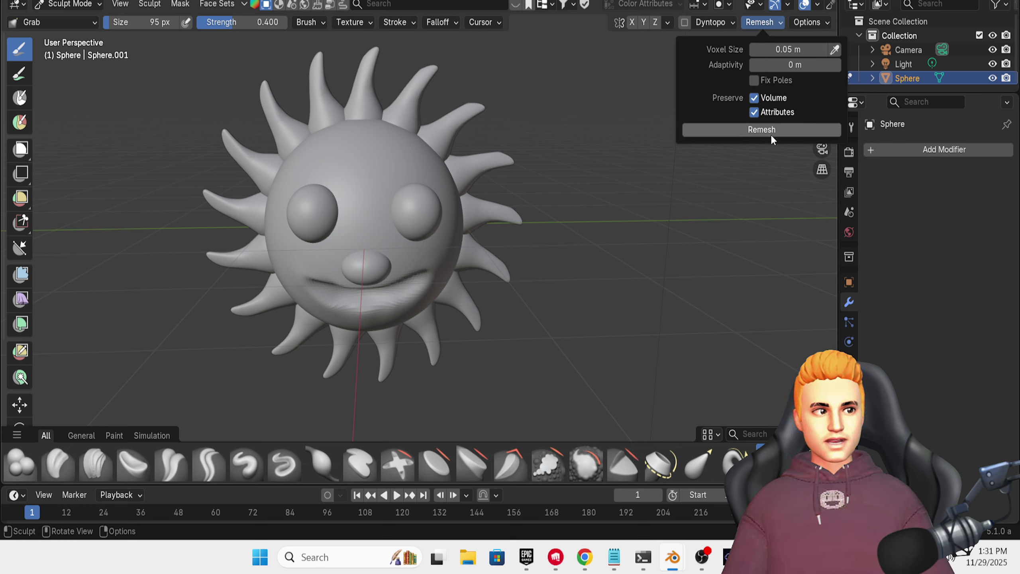
{"action": "left_click", "coordinate": [765, 130]}
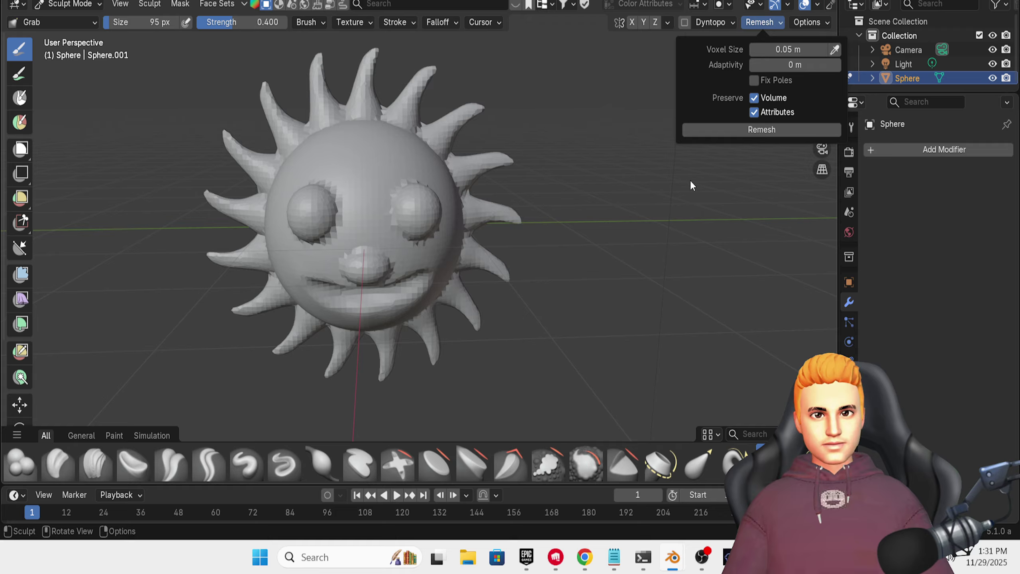
{"action": "key", "text": "ctrl+z"}
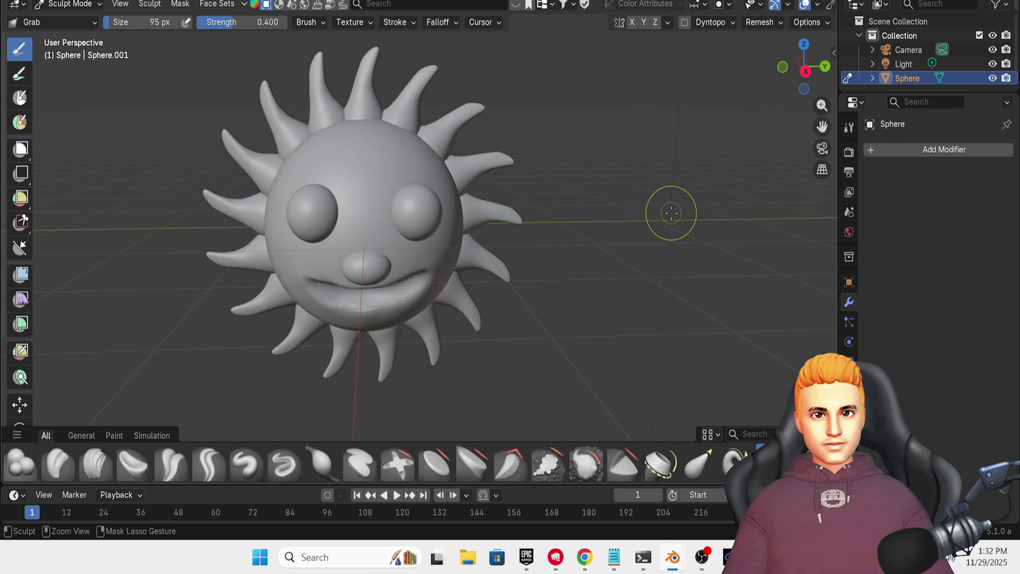
- Remesh the joined character with a voxel size of 0.02 m and check the face and horns from several angles
{"action": "left_click", "coordinate": [781, 22]}
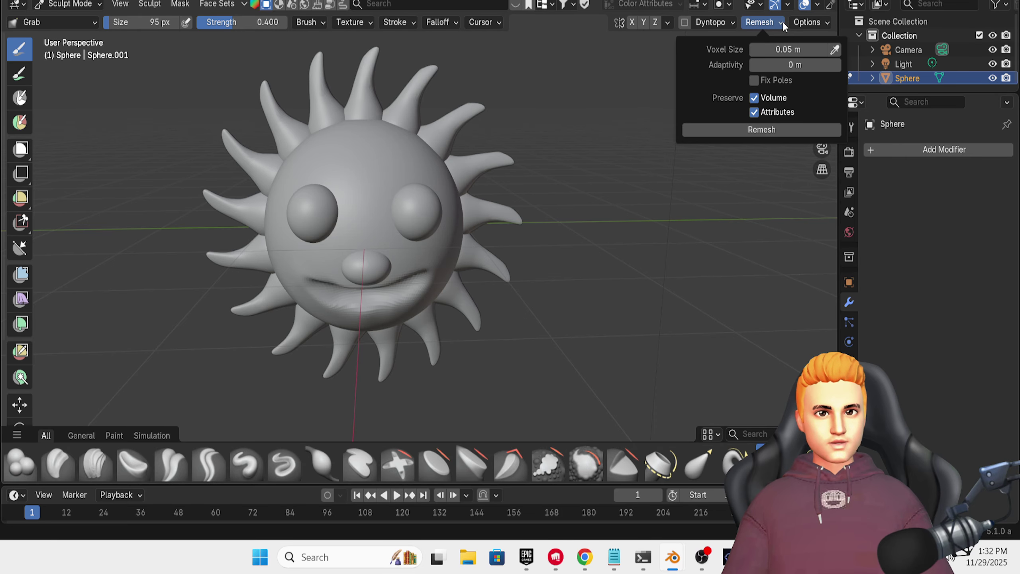
{"action": "left_click", "coordinate": [792, 48]}
{"action": "type", "text": "0"}
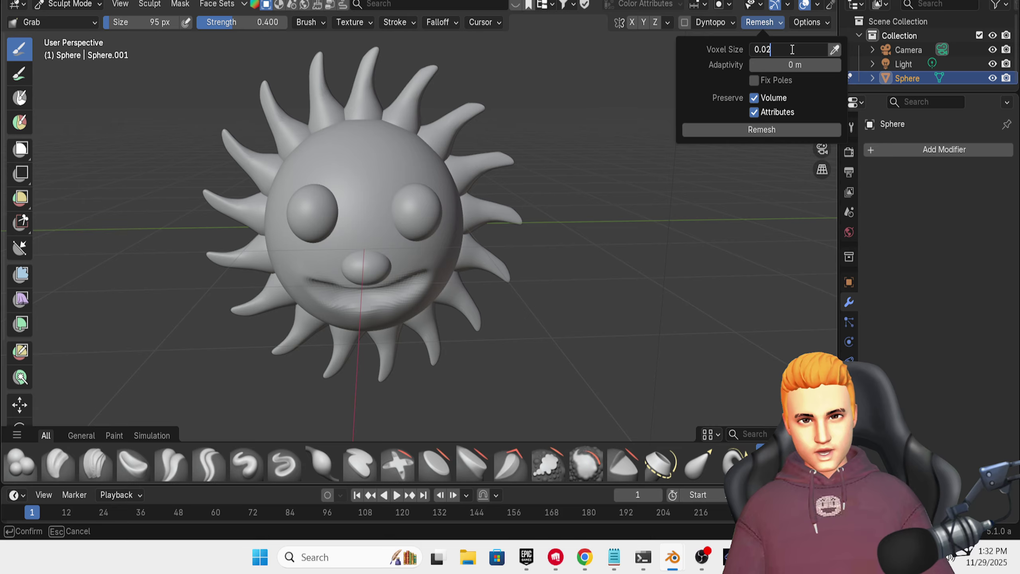
{"action": "key", "text": "Return"}
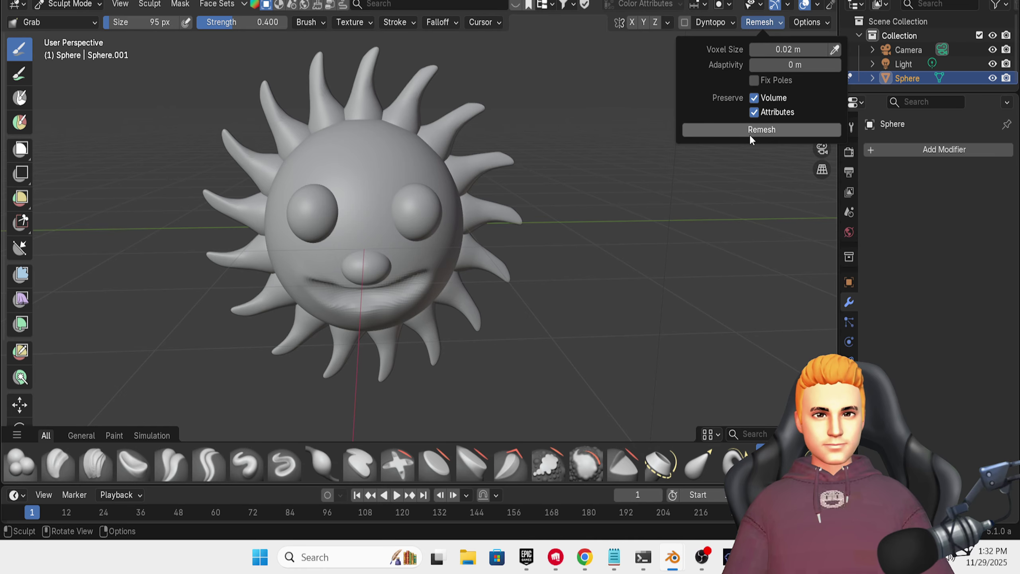
{"action": "left_click", "coordinate": [749, 134]}
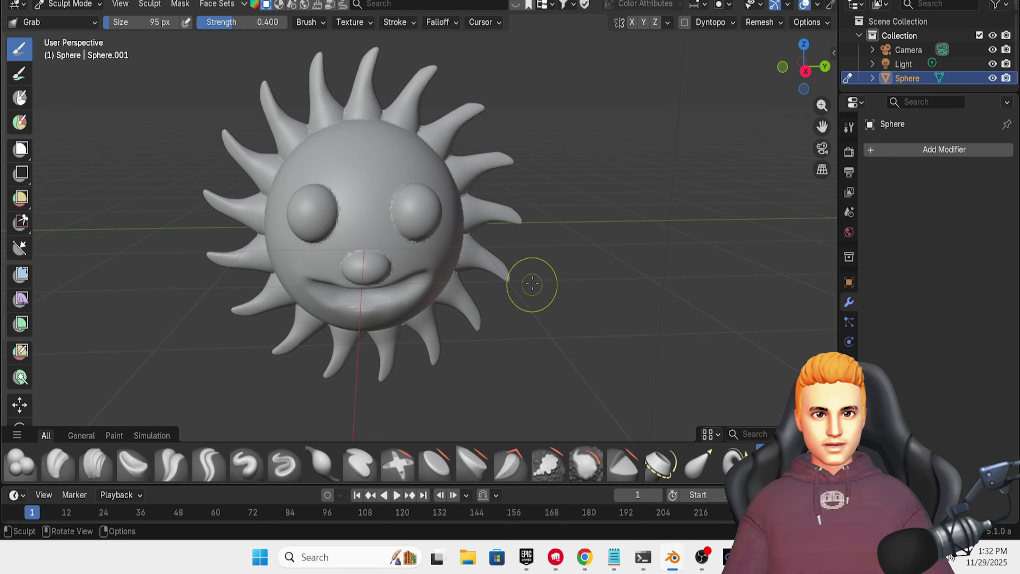
{"action": "middle_click_drag", "start_coordinate": [540, 275], "coordinate": [581, 280]}
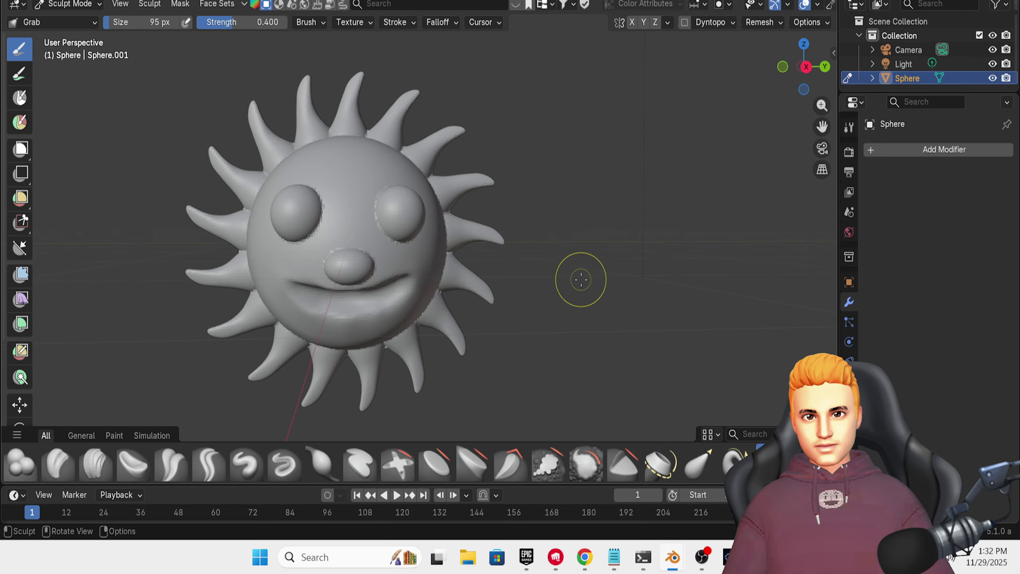
{"action": "mouse_move", "coordinate": [638, 313]}
{"action": "middle_mouse_down"}
{"action": "mouse_move", "coordinate": [541, 307]}
{"action": "mouse_move", "coordinate": [570, 305]}
{"action": "middle_mouse_up"}
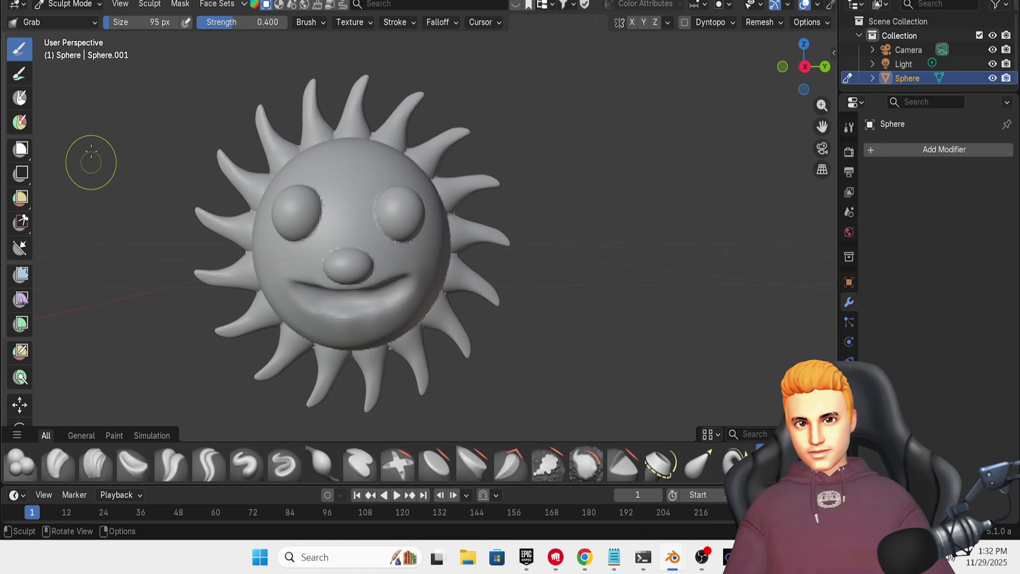
- Choose the Paint Hard brush and set its colour to orange, #E59F15
{"action": "left_click", "coordinate": [20, 74]}
{"action": "left_click", "coordinate": [116, 22]}
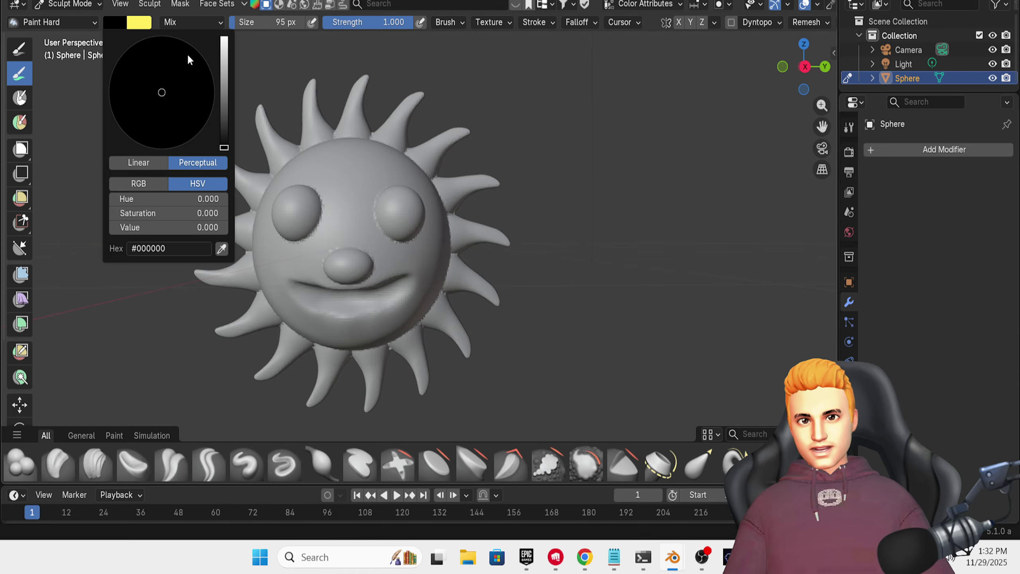
{"action": "left_click_drag", "start_coordinate": [223, 88], "coordinate": [223, 48]}
{"action": "left_click_drag", "start_coordinate": [189, 86], "coordinate": [131, 131]}
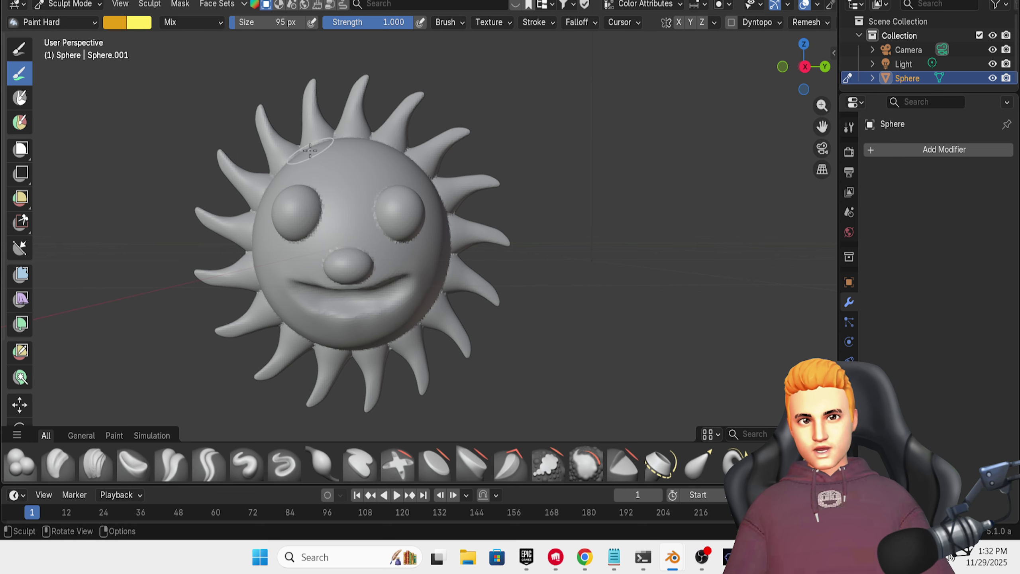
- Paint the front of the face and the horns orange, enlarging the brush to 157 px along the way
{"action": "mouse_move", "coordinate": [325, 158]}
{"action": "left_mouse_down"}
{"action": "mouse_move", "coordinate": [296, 185]}
{"action": "mouse_move", "coordinate": [306, 105]}
{"action": "mouse_move", "coordinate": [241, 169]}
{"action": "mouse_move", "coordinate": [237, 229]}
{"action": "mouse_move", "coordinate": [468, 86]}
{"action": "mouse_move", "coordinate": [417, 105]}
{"action": "left_mouse_up"}
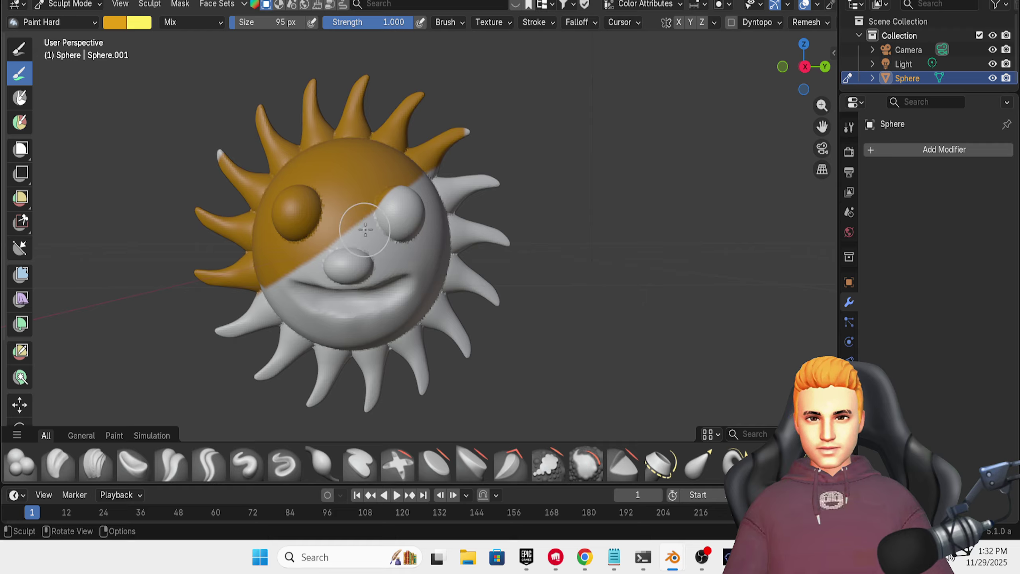
{"action": "key", "text": "bracketright"}
{"action": "key", "text": "bracketright"}
{"action": "key", "text": "bracketright"}
{"action": "key", "text": "bracketright"}
{"action": "key", "text": "bracketright"}
{"action": "mouse_move", "coordinate": [379, 235]}
{"action": "left_mouse_down"}
{"action": "mouse_move", "coordinate": [515, 208]}
{"action": "mouse_move", "coordinate": [286, 300]}
{"action": "left_mouse_up"}
{"action": "mouse_move", "coordinate": [180, 385]}
{"action": "left_mouse_down"}
{"action": "mouse_move", "coordinate": [462, 318]}
{"action": "mouse_move", "coordinate": [354, 441]}
{"action": "left_mouse_up"}
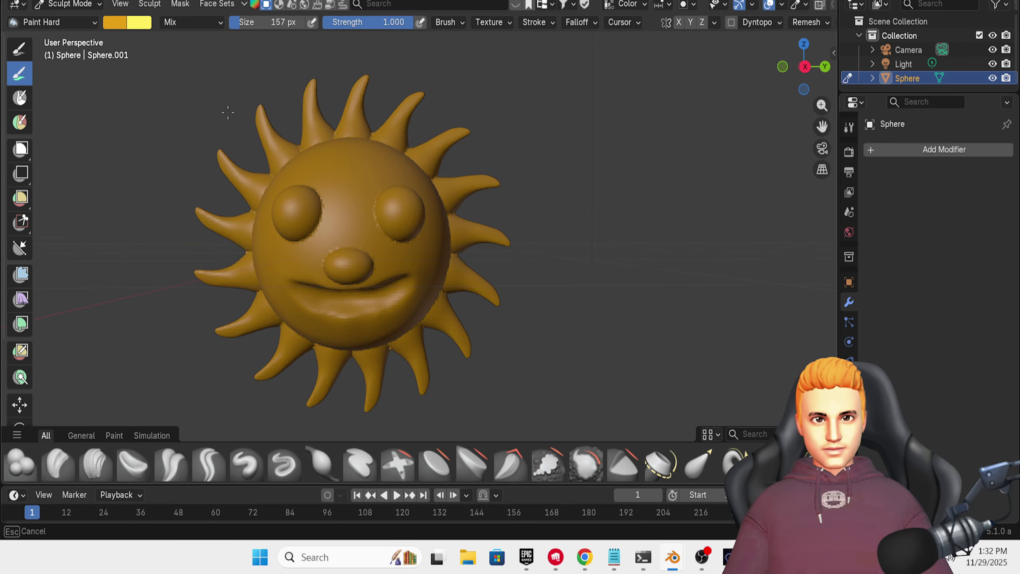
- Cover the remaining unpainted areas on the sides and back of the head and horns with orange
{"action": "left_click_drag", "start_coordinate": [340, 314], "coordinate": [394, 293]}
{"action": "middle_click_drag", "start_coordinate": [506, 257], "coordinate": [297, 293]}
{"action": "mouse_move", "coordinate": [396, 302]}
{"action": "left_mouse_down"}
{"action": "mouse_move", "coordinate": [361, 261]}
{"action": "mouse_move", "coordinate": [367, 277]}
{"action": "left_mouse_up"}
{"action": "mouse_move", "coordinate": [462, 245]}
{"action": "middle_mouse_down"}
{"action": "mouse_move", "coordinate": [521, 198]}
{"action": "mouse_move", "coordinate": [462, 261]}
{"action": "mouse_move", "coordinate": [257, 410]}
{"action": "mouse_move", "coordinate": [403, 291]}
{"action": "middle_mouse_up"}
{"action": "mouse_move", "coordinate": [404, 291]}
{"action": "left_mouse_down"}
{"action": "mouse_move", "coordinate": [478, 350]}
{"action": "mouse_move", "coordinate": [591, 197]}
{"action": "mouse_move", "coordinate": [659, 261]}
{"action": "mouse_move", "coordinate": [570, 386]}
{"action": "left_mouse_up"}
{"action": "middle_click_drag", "start_coordinate": [571, 387], "coordinate": [534, 347]}
{"action": "mouse_move", "coordinate": [535, 346]}
{"action": "left_mouse_down"}
{"action": "mouse_move", "coordinate": [610, 279]}
{"action": "mouse_move", "coordinate": [627, 200]}
{"action": "mouse_move", "coordinate": [594, 116]}
{"action": "left_mouse_up"}
{"action": "left_click_drag", "start_coordinate": [354, 77], "coordinate": [350, 78]}
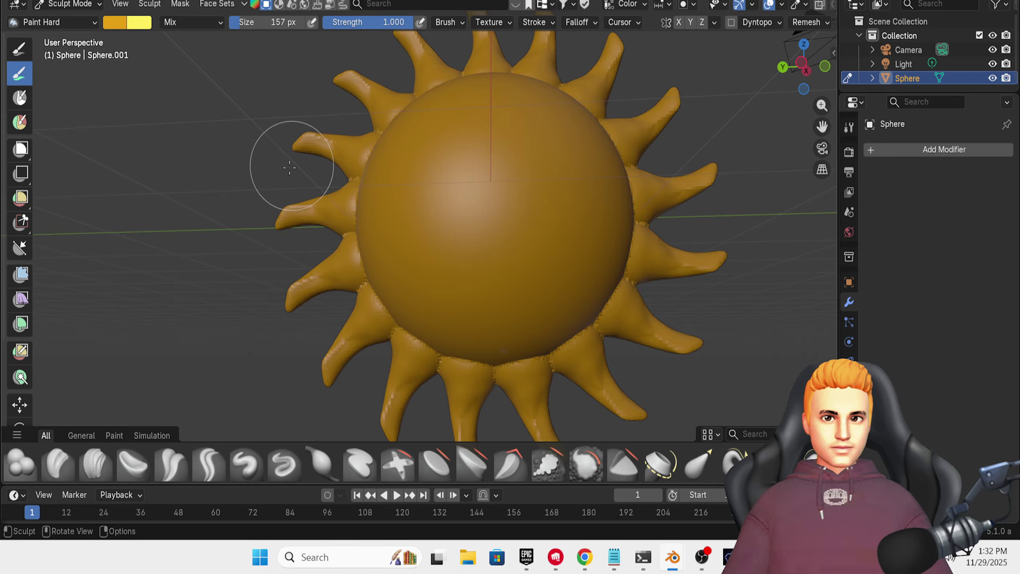
{"action": "middle_click_drag", "start_coordinate": [291, 166], "coordinate": [578, 191]}
{"action": "middle_click_drag", "start_coordinate": [425, 238], "coordinate": [398, 242]}
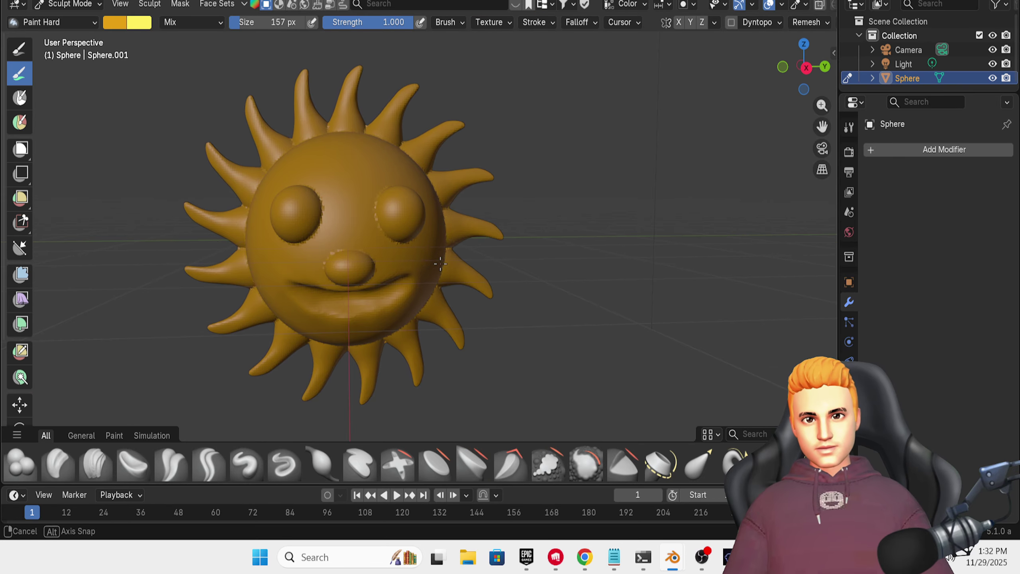
- Set the paint brush to off-white #E5D7D6 with Y-axis symmetry and a size of 89 px
{"action": "left_click", "coordinate": [117, 22]}
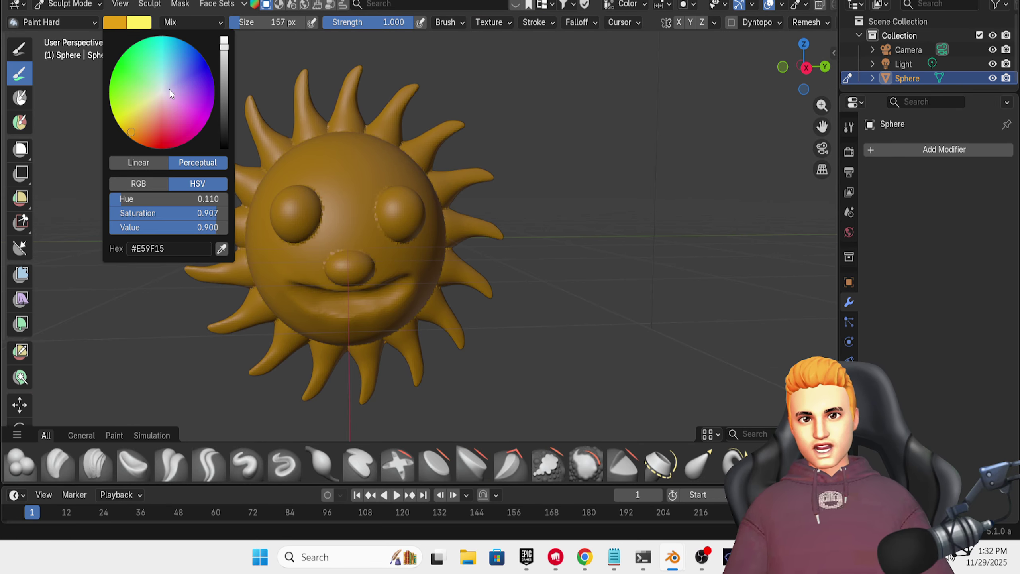
{"action": "left_click_drag", "start_coordinate": [169, 89], "coordinate": [162, 95]}
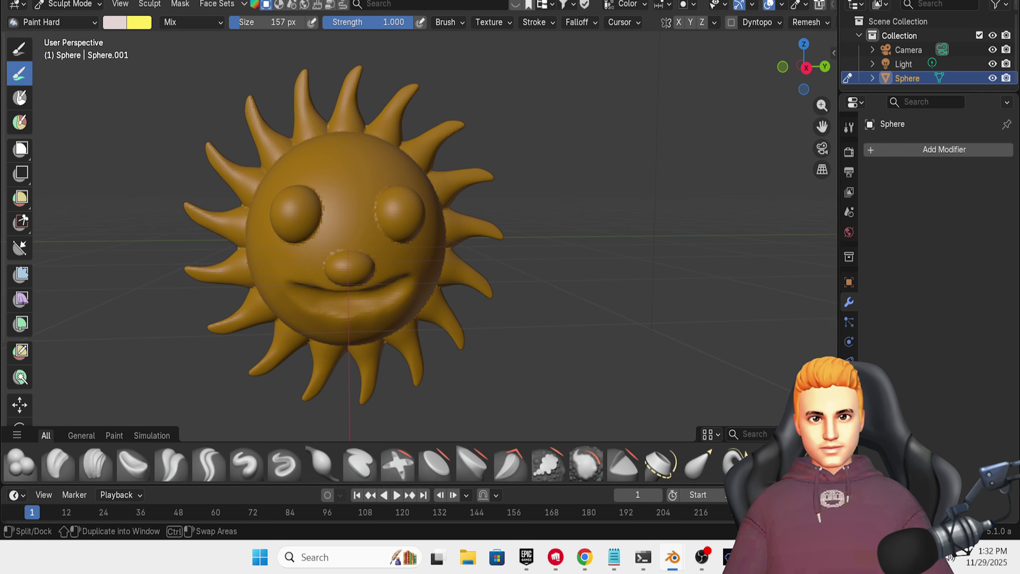
{"action": "left_click", "coordinate": [692, 22]}
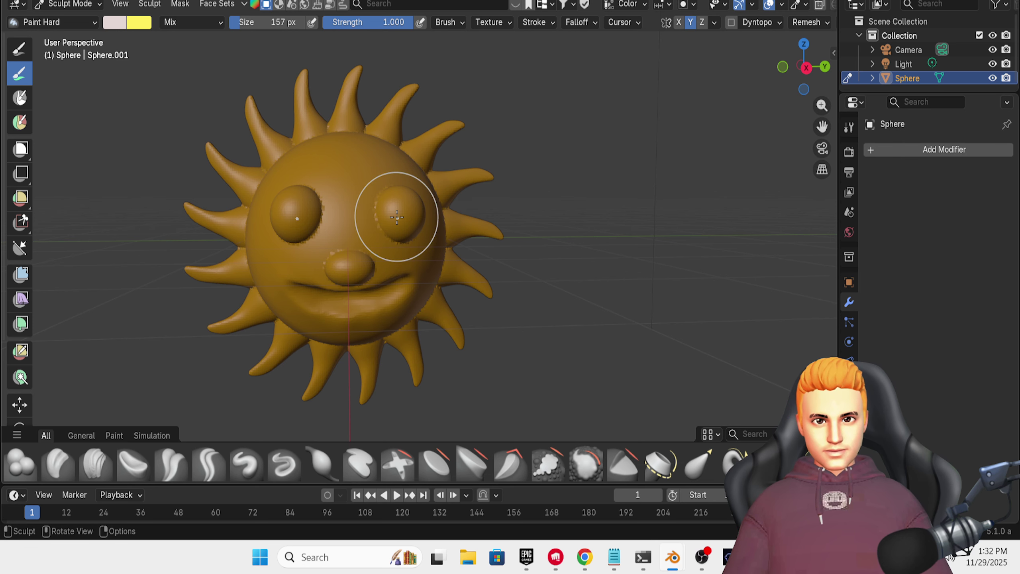
{"action": "key", "text": "bracketright"}
{"action": "key", "text": "bracketright"}
{"action": "key", "text": "bracketright"}
{"action": "key", "text": "bracketright"}
{"action": "key", "text": "bracketright"}
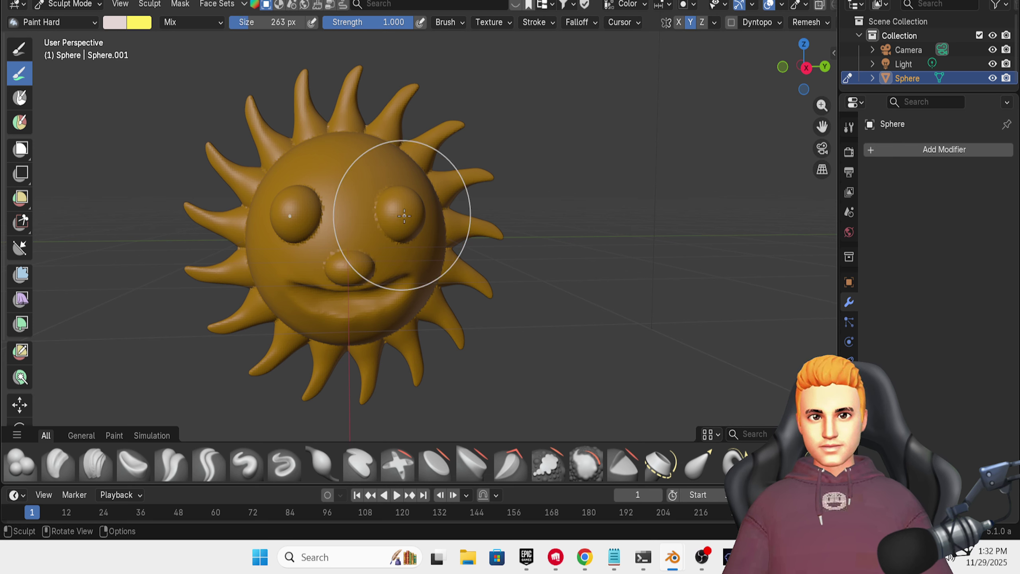
{"action": "key", "text": "bracketleft"}
{"action": "key", "text": "bracketleft"}
{"action": "key", "text": "bracketleft"}
{"action": "key", "text": "bracketleft"}
{"action": "key", "text": "bracketleft"}
{"action": "key", "text": "bracketleft"}
{"action": "key", "text": "bracketleft"}
{"action": "key", "text": "bracketleft"}
{"action": "key", "text": "bracketleft"}
{"action": "key", "text": "bracketleft"}
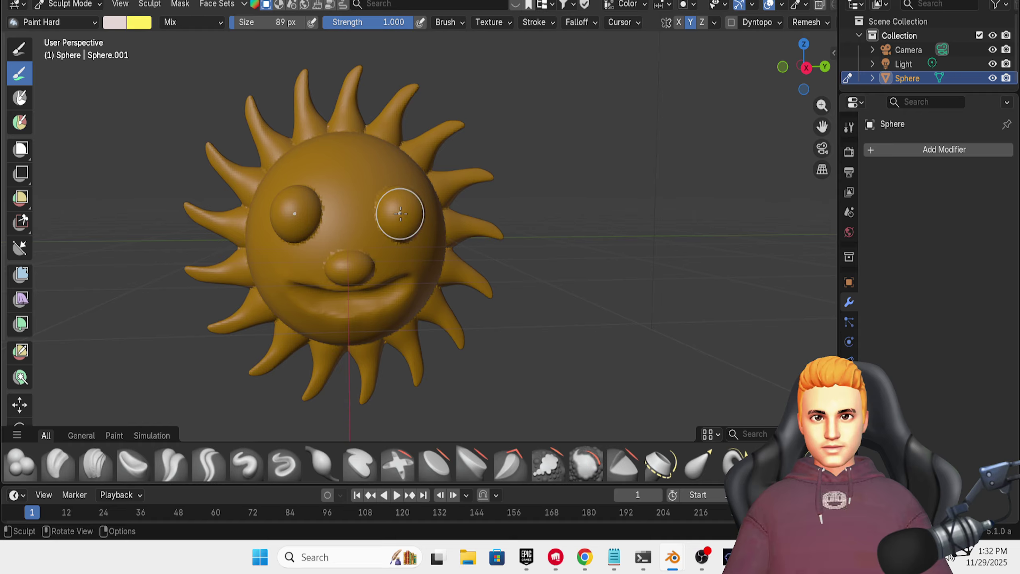
- Try painting both eyes off-white, undoing the strokes
{"action": "left_click_drag", "start_coordinate": [401, 213], "coordinate": [408, 205]}
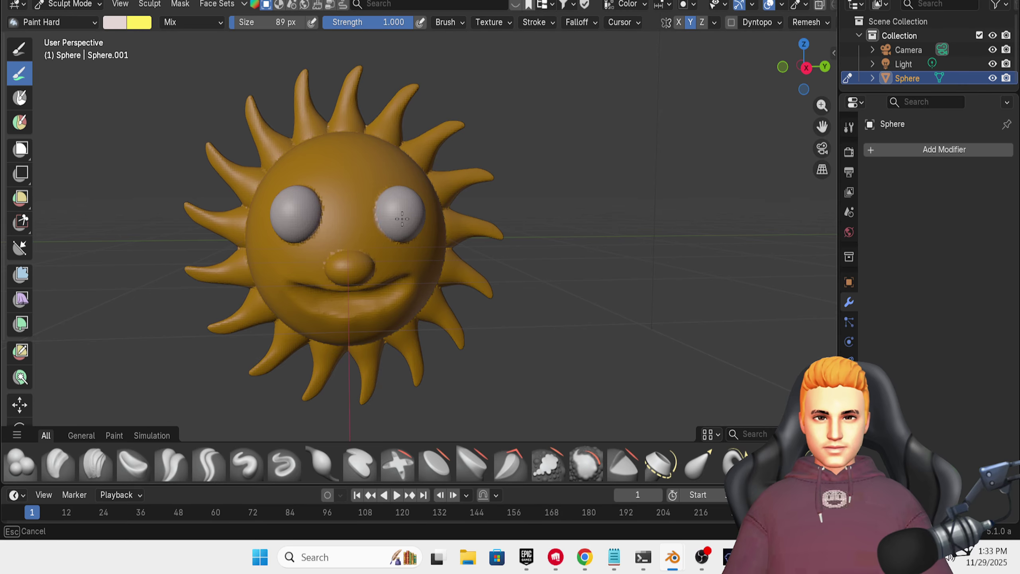
{"action": "left_click_drag", "start_coordinate": [402, 219], "coordinate": [401, 218]}
{"action": "left_click", "coordinate": [116, 22]}
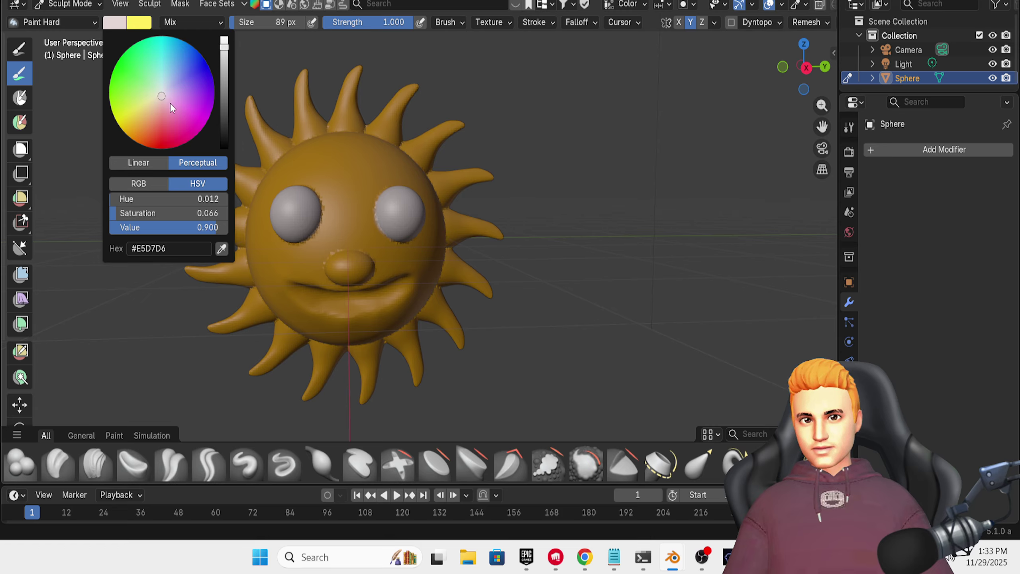
{"action": "key", "text": "ctrl+z"}
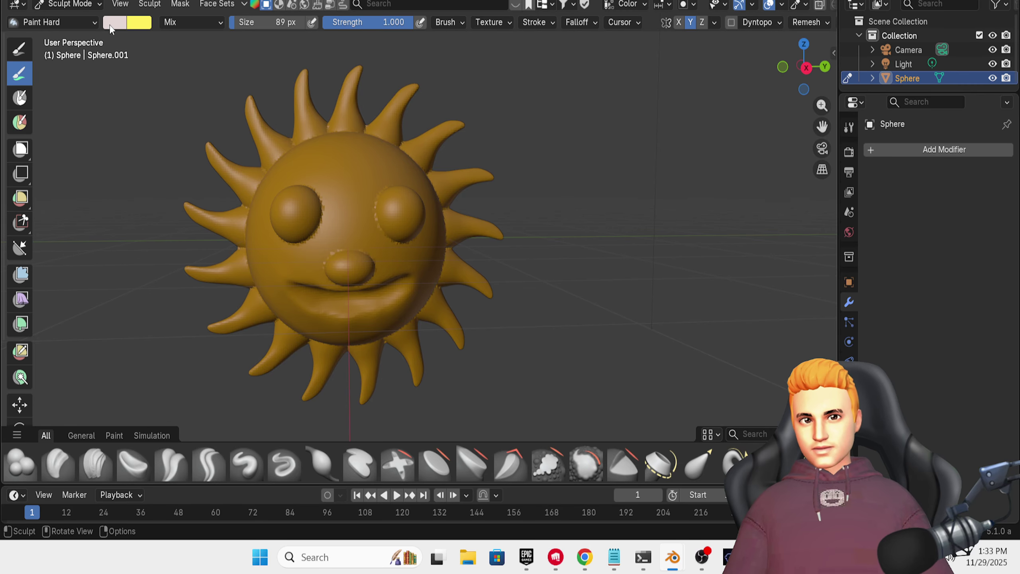
- Set the brush colour to black and paint both eyes symmetrically
{"action": "left_click", "coordinate": [116, 22]}
{"action": "left_click_drag", "start_coordinate": [224, 45], "coordinate": [224, 148]}
{"action": "left_click_drag", "start_coordinate": [404, 211], "coordinate": [404, 226]}
- Switch the viewport shading to Material Preview and return it to Solid, rechecking the brush colour
{"action": "key", "text": "z"}
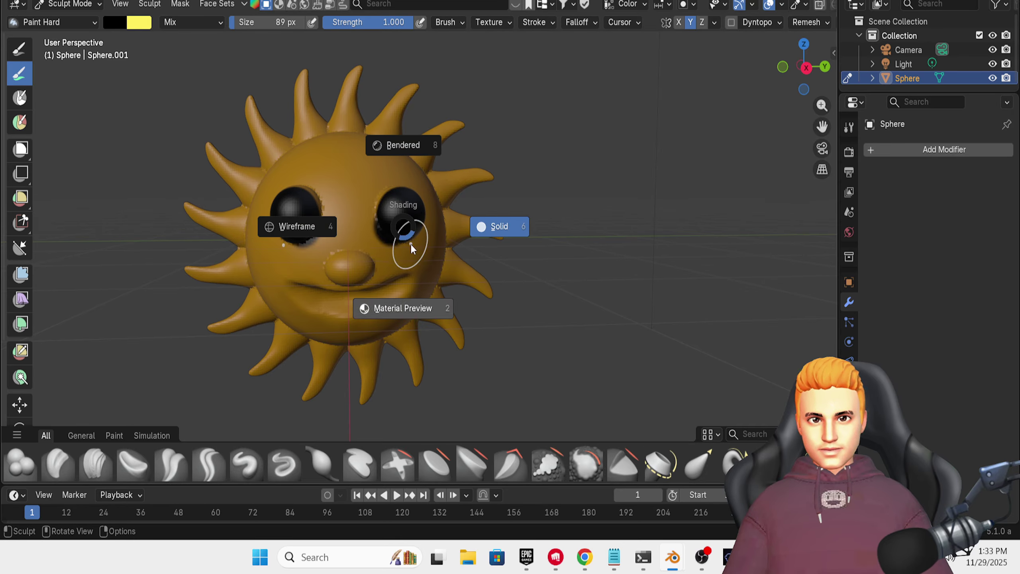
{"action": "left_click", "coordinate": [410, 244]}
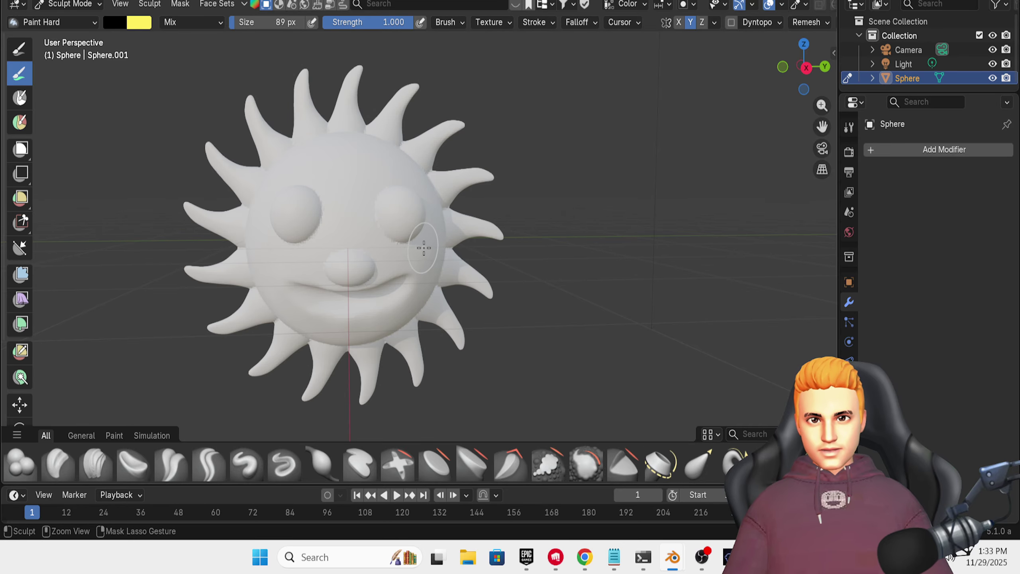
{"action": "left_click", "coordinate": [121, 23]}
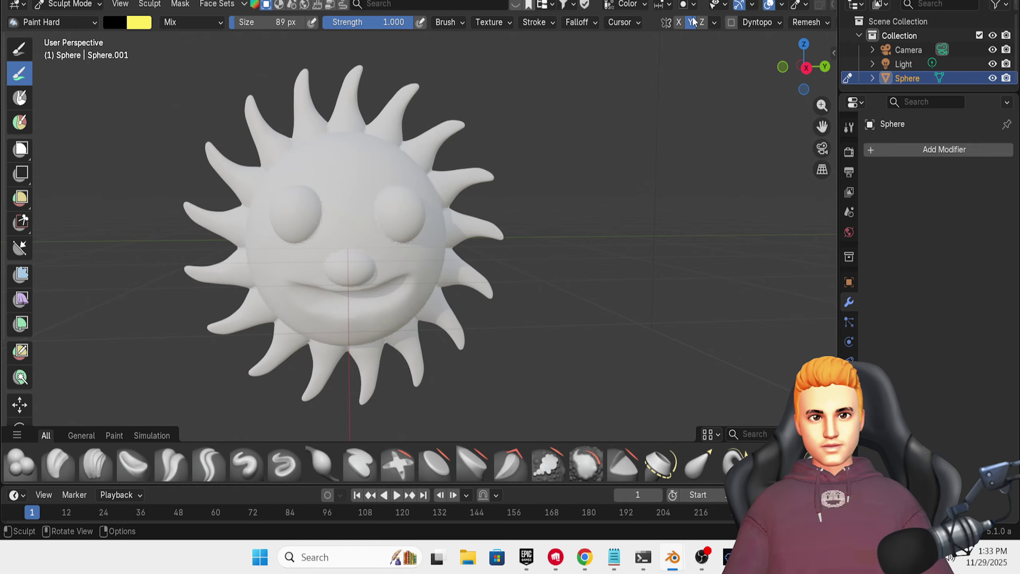
{"action": "scroll", "coordinate": [799, 4], "scroll_direction": "down", "scroll_amount": 2}
{"action": "left_click", "coordinate": [796, 4]}
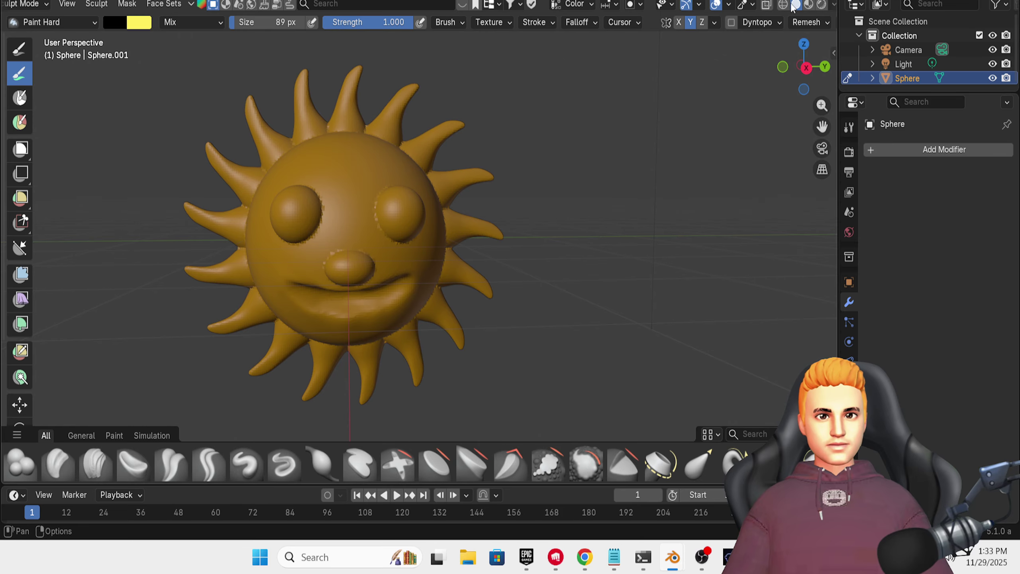
{"action": "left_click", "coordinate": [116, 23]}
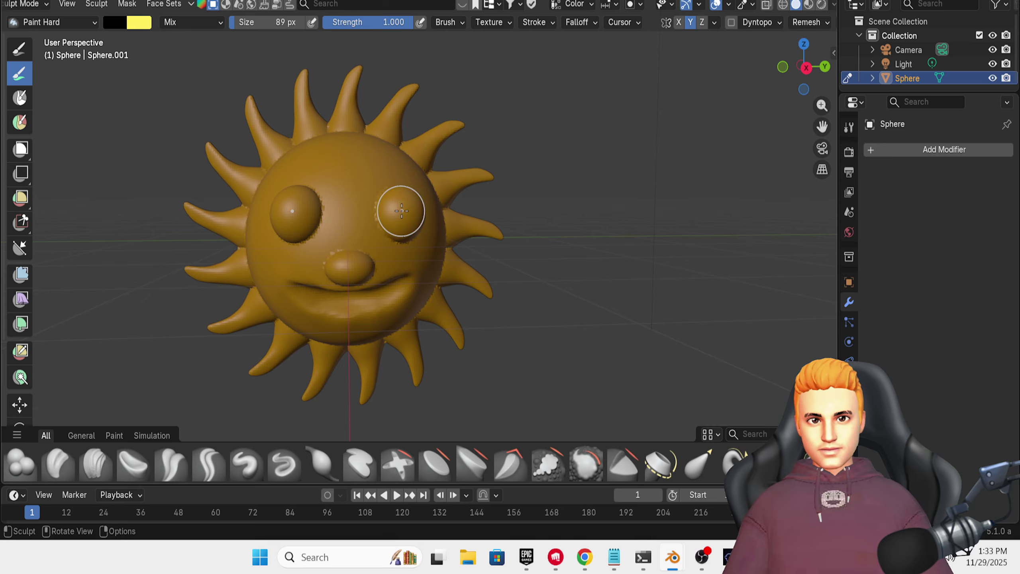
- Paint both eyes black with the symmetrical brush, undoing the surplus strokes
{"action": "left_click_drag", "start_coordinate": [402, 211], "coordinate": [417, 216]}
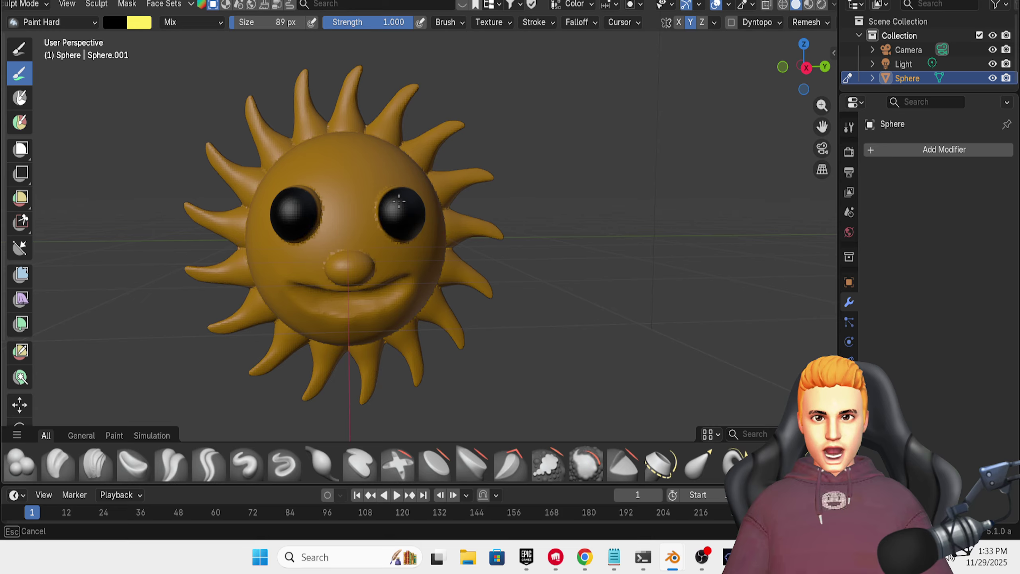
{"action": "left_click_drag", "start_coordinate": [403, 199], "coordinate": [404, 197]}
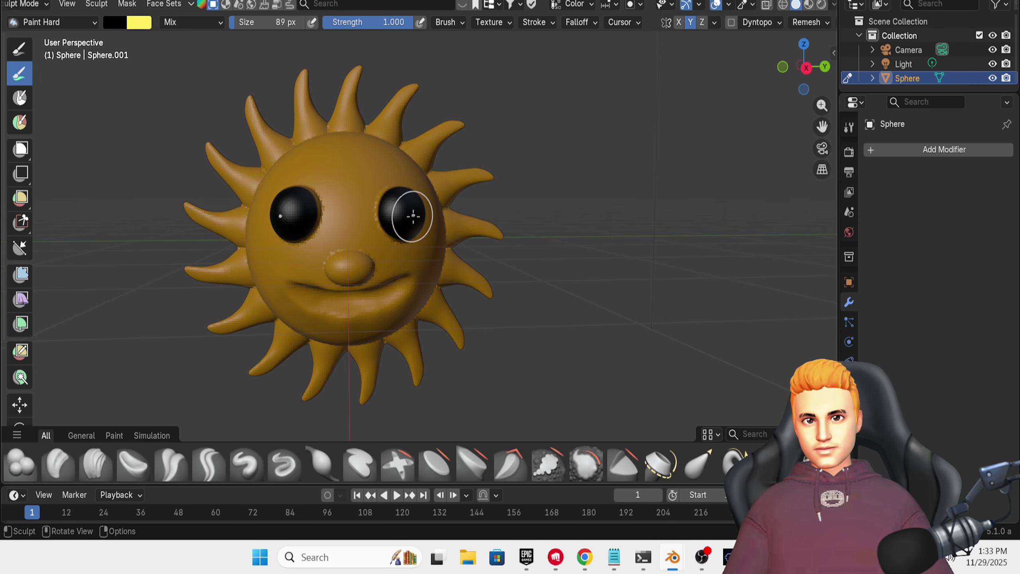
{"action": "mouse_move", "coordinate": [306, 204]}
{"action": "left_mouse_down"}
{"action": "mouse_move", "coordinate": [315, 212]}
{"action": "mouse_move", "coordinate": [308, 203]}
{"action": "left_mouse_up"}
{"action": "key", "text": "ctrl+z"}
{"action": "key", "text": "ctrl+z"}
{"action": "key", "text": "ctrl+z"}
- Set the paint brush colour to white and its size to 32 px for the eye highlights
{"action": "middle_click_drag", "start_coordinate": [816, 314], "coordinate": [665, 322]}
{"action": "left_click", "coordinate": [114, 22]}
{"action": "left_click_drag", "start_coordinate": [225, 56], "coordinate": [225, 35]}
{"action": "key", "text": "f"}
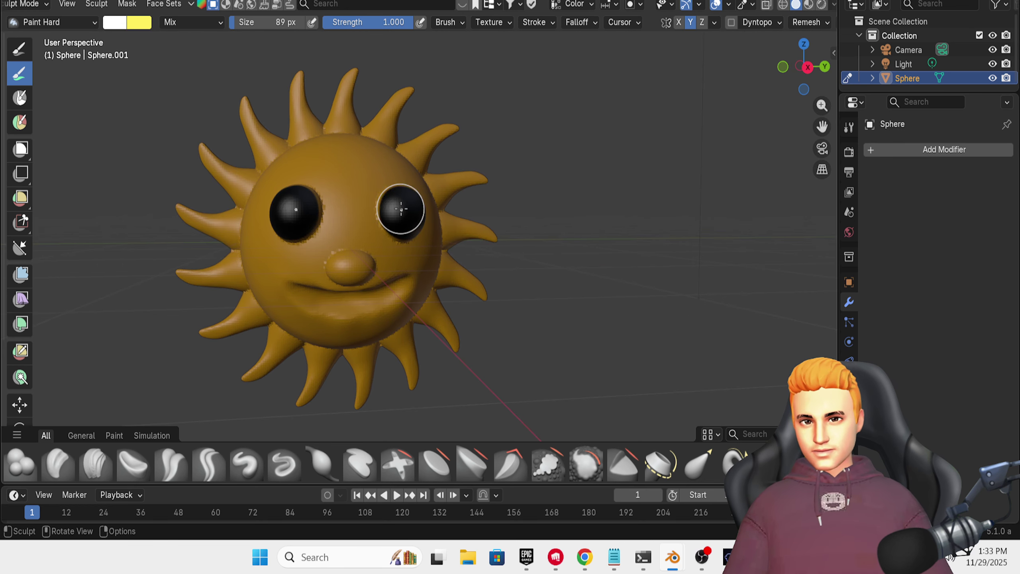
{"action": "left_click", "coordinate": [395, 202]}
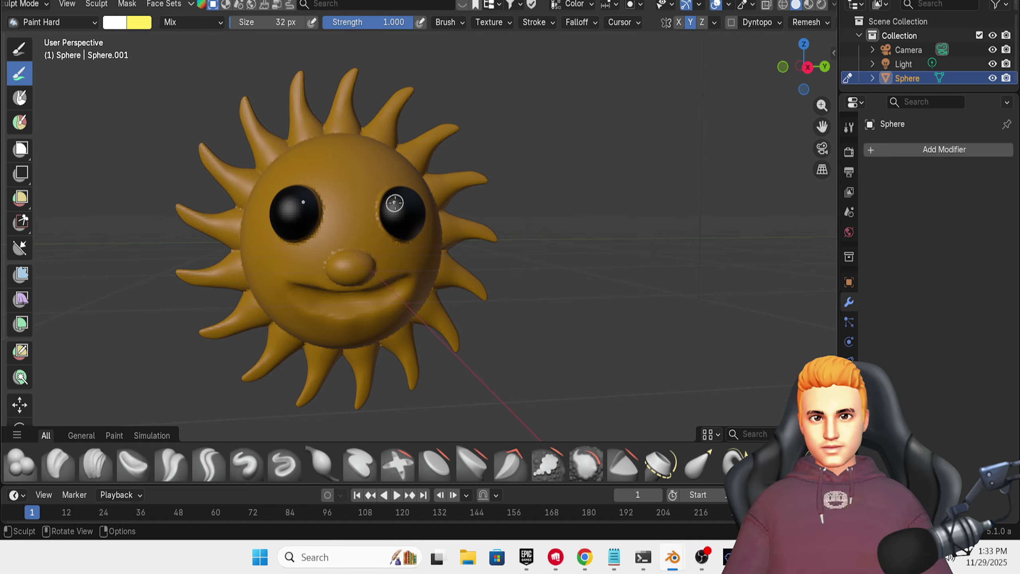
- Try painting symmetrical white highlights on the eyes, undo them and turn off Y-axis symmetry
{"action": "left_click", "coordinate": [395, 203]}
{"action": "left_click_drag", "start_coordinate": [396, 203], "coordinate": [417, 212]}
{"action": "key", "text": "ctrl+z"}
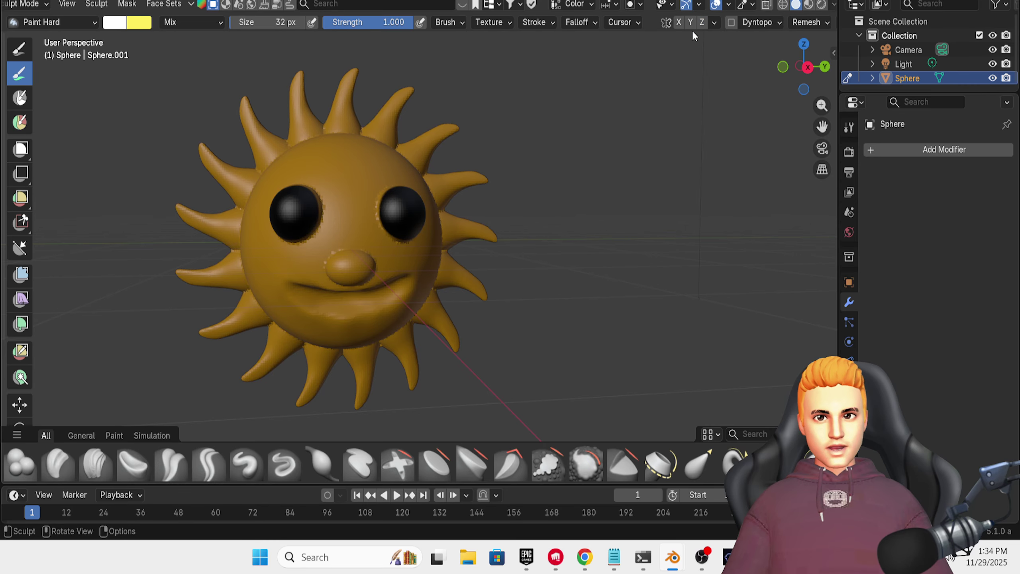
- Try painting a white highlight on a single black eye, undoing each attempt
{"action": "left_click", "coordinate": [397, 206]}
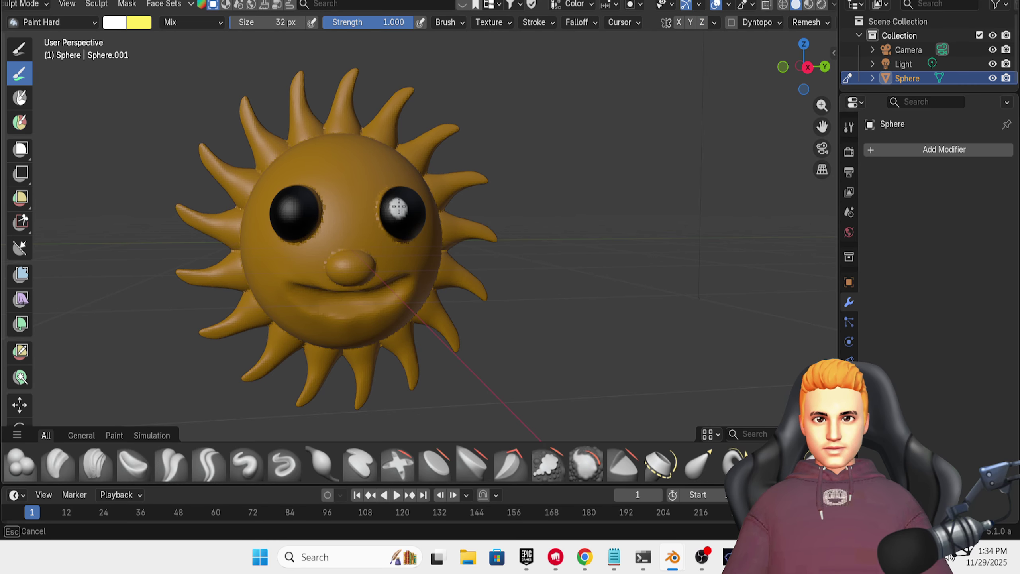
{"action": "left_click_drag", "start_coordinate": [399, 206], "coordinate": [397, 207]}
{"action": "key", "text": "ctrl+z"}
{"action": "middle_click_drag", "start_coordinate": [403, 227], "coordinate": [394, 230]}
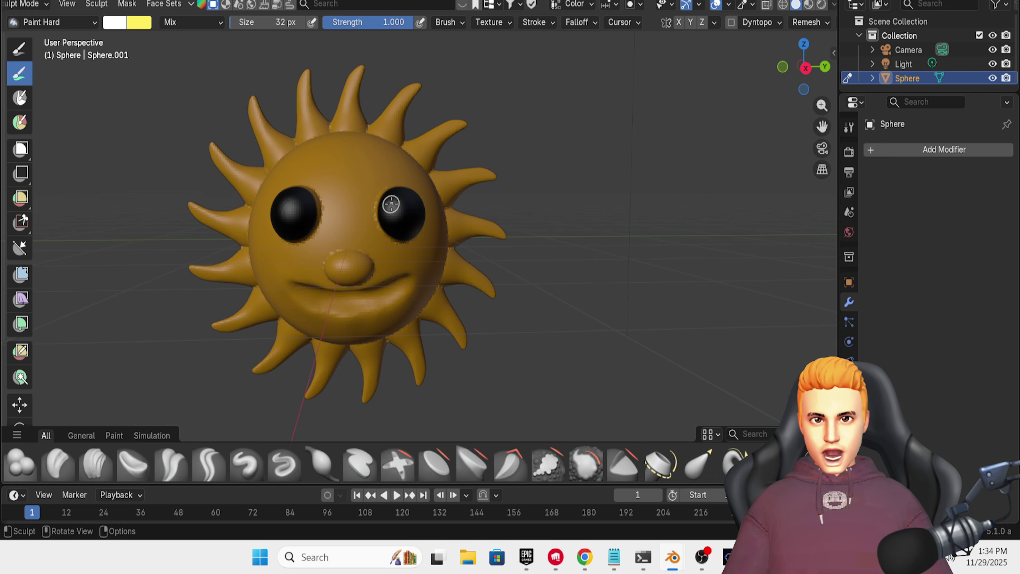
{"action": "left_click_drag", "start_coordinate": [391, 204], "coordinate": [398, 207]}
{"action": "middle_click_drag", "start_coordinate": [312, 216], "coordinate": [318, 217]}
{"action": "key", "text": "ctrl+z"}
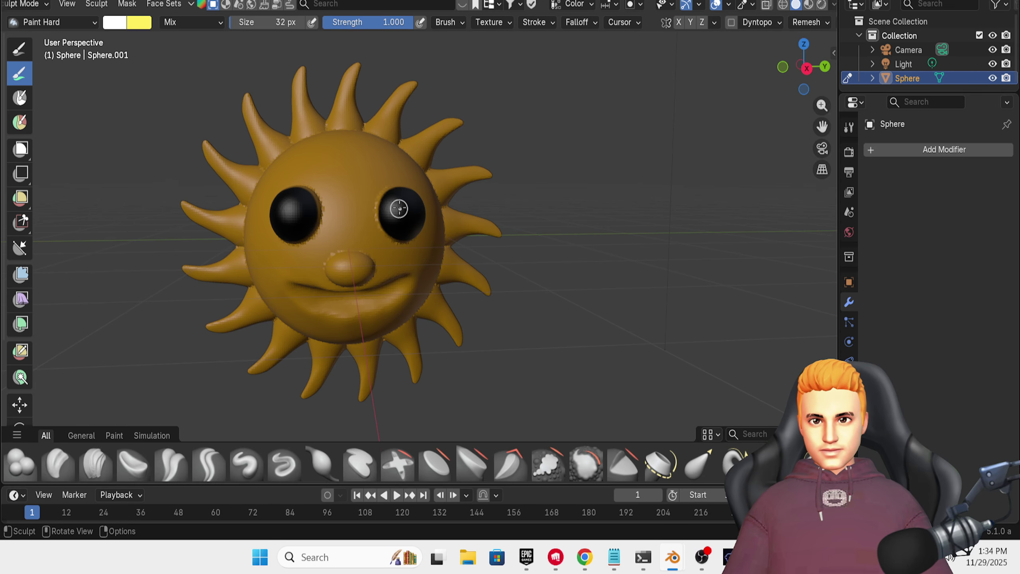
- Paint a small white highlight on the upper part of each black eye separately
{"action": "left_click_drag", "start_coordinate": [394, 203], "coordinate": [397, 206]}
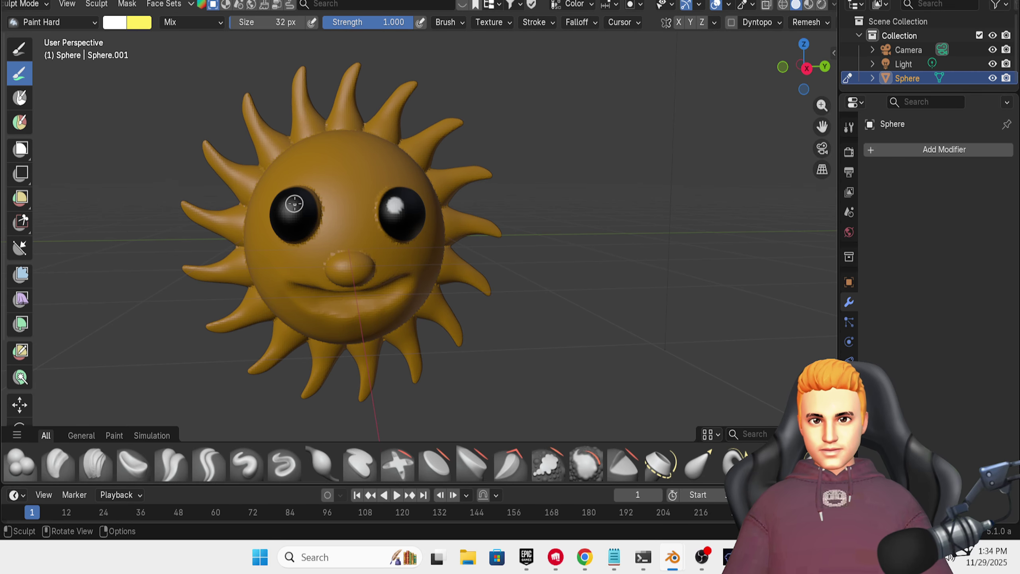
{"action": "middle_click_drag", "start_coordinate": [285, 201], "coordinate": [283, 202]}
{"action": "left_click_drag", "start_coordinate": [283, 202], "coordinate": [284, 204]}
{"action": "middle_click_drag", "start_coordinate": [494, 266], "coordinate": [494, 276]}
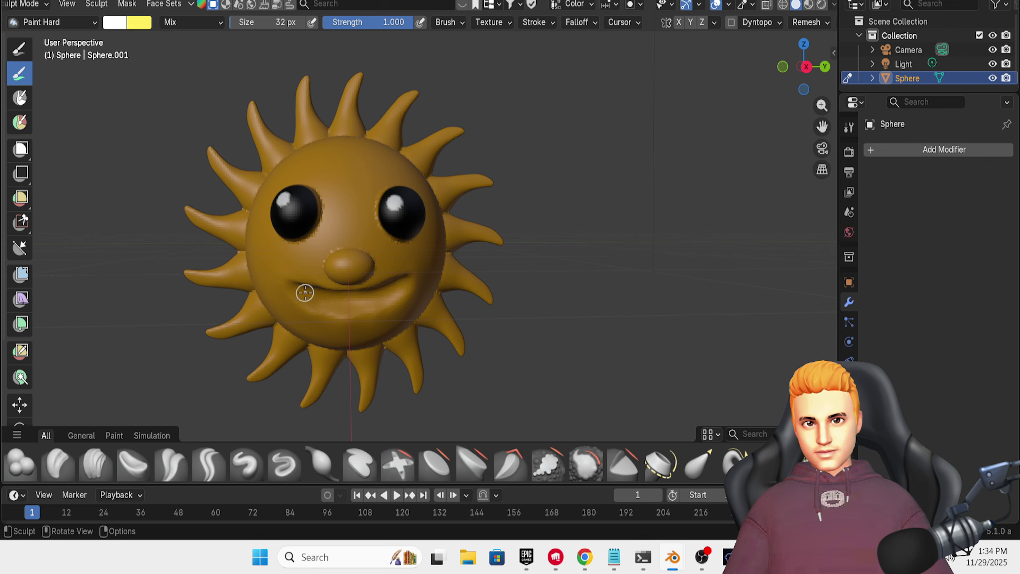
- Try painting the mouth white, undoing the stroke
{"action": "left_click_drag", "start_coordinate": [305, 292], "coordinate": [372, 298]}
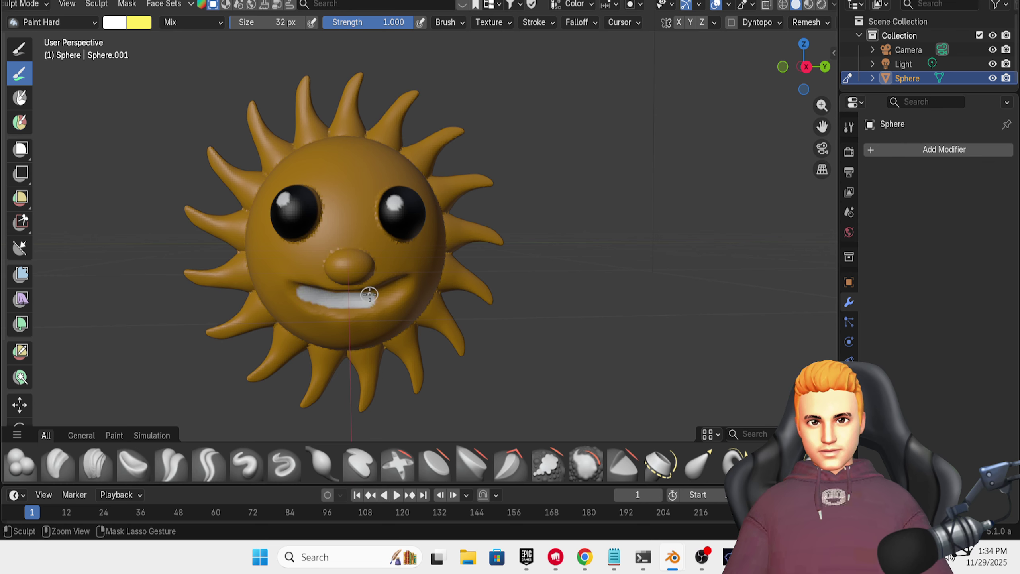
{"action": "key", "text": "ctrl+z"}
- Set the brush colour to red #FF1724 and fill the mouth area with it
{"action": "left_click", "coordinate": [115, 22]}
{"action": "left_click", "coordinate": [199, 64]}
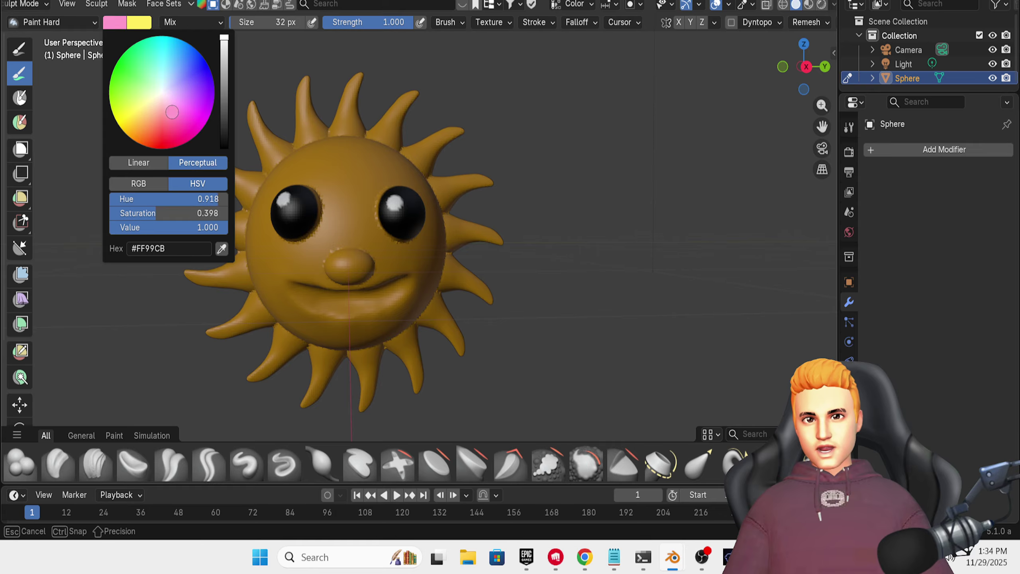
{"action": "left_click_drag", "start_coordinate": [316, 298], "coordinate": [307, 292]}
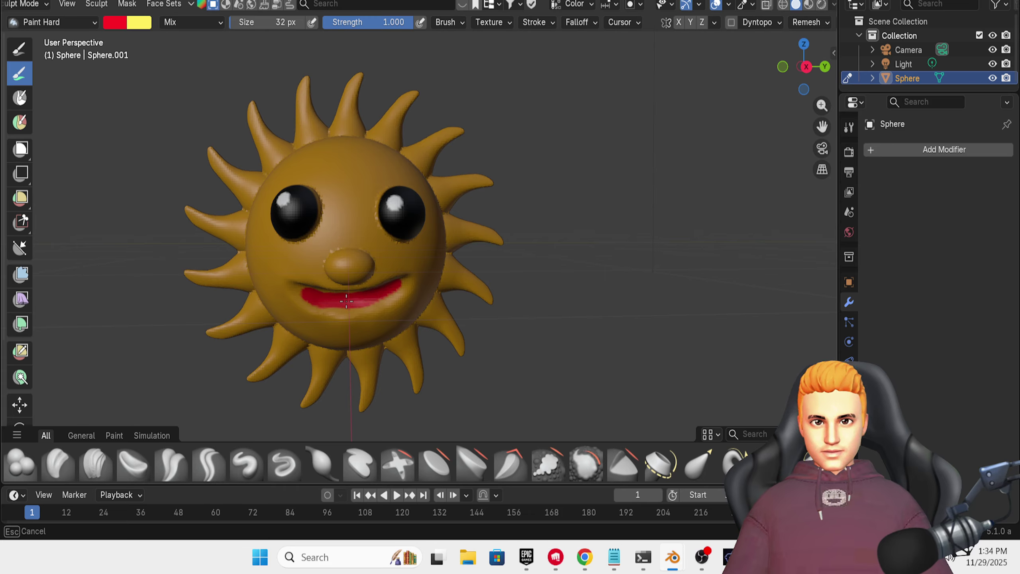
{"action": "left_click_drag", "start_coordinate": [296, 290], "coordinate": [312, 301]}
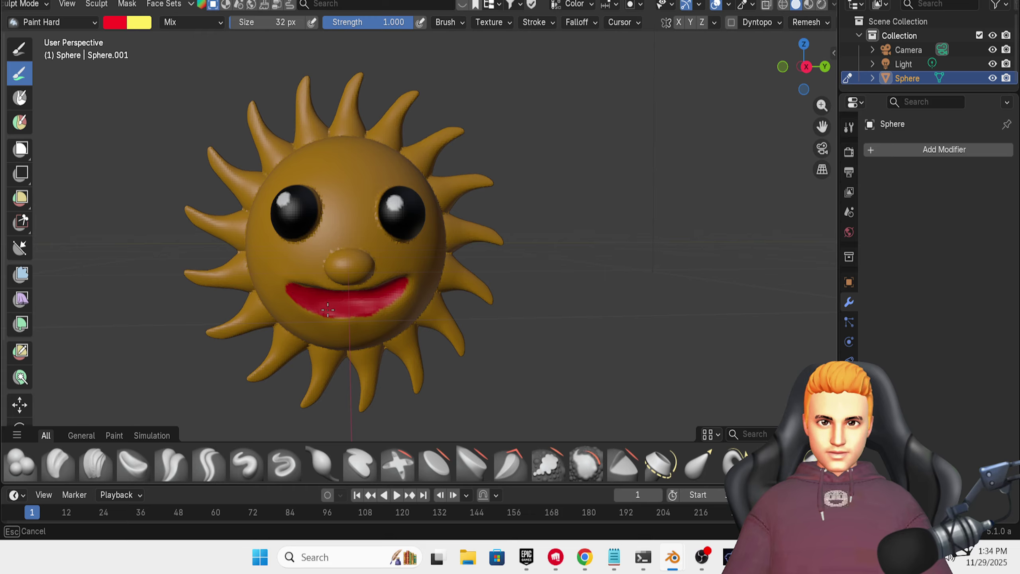
{"action": "left_click_drag", "start_coordinate": [350, 310], "coordinate": [349, 310]}
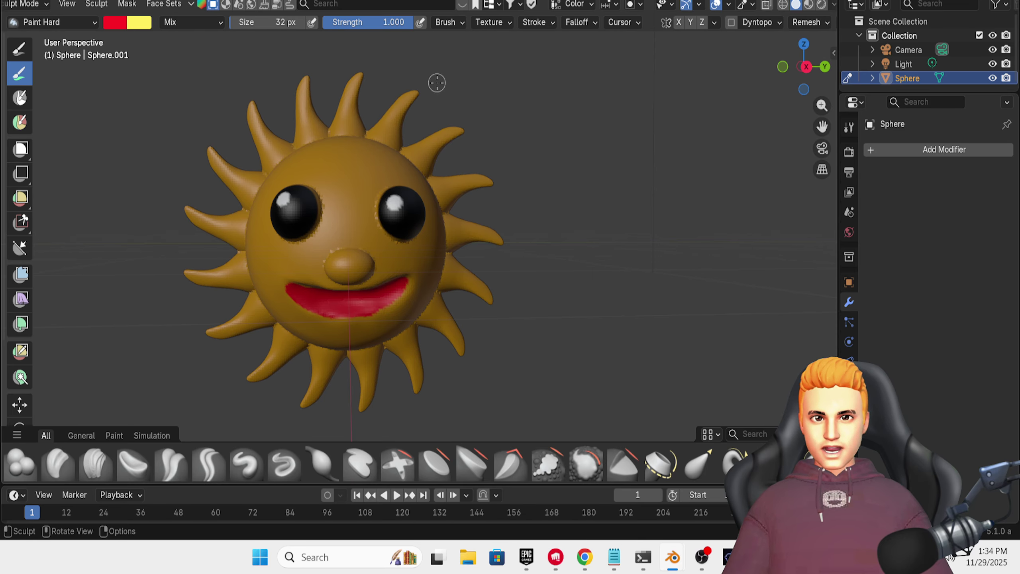
- Darken the brush colour to a deep red and paint over the whole mouth
{"action": "left_click", "coordinate": [117, 25]}
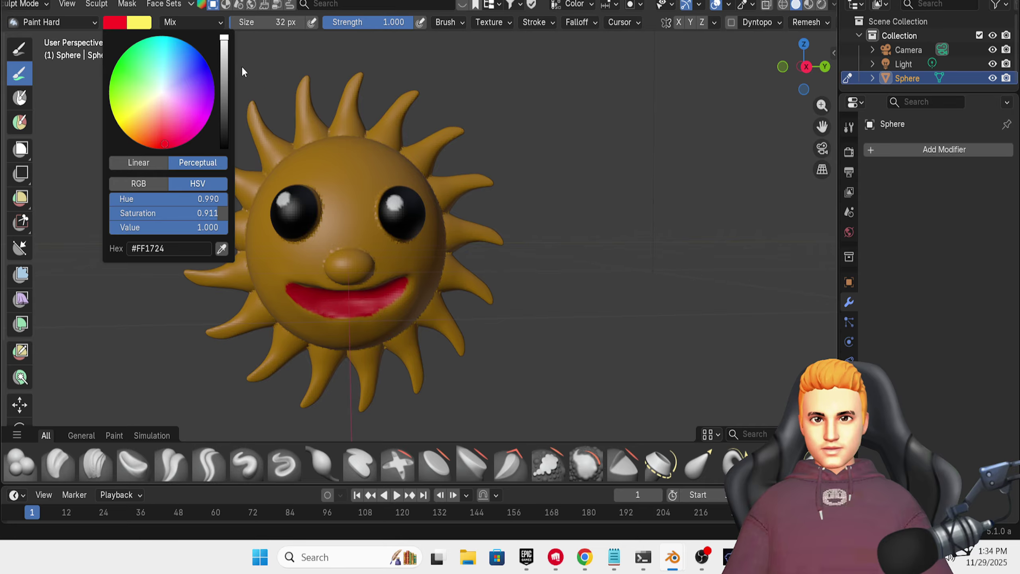
{"action": "left_click_drag", "start_coordinate": [224, 42], "coordinate": [223, 88]}
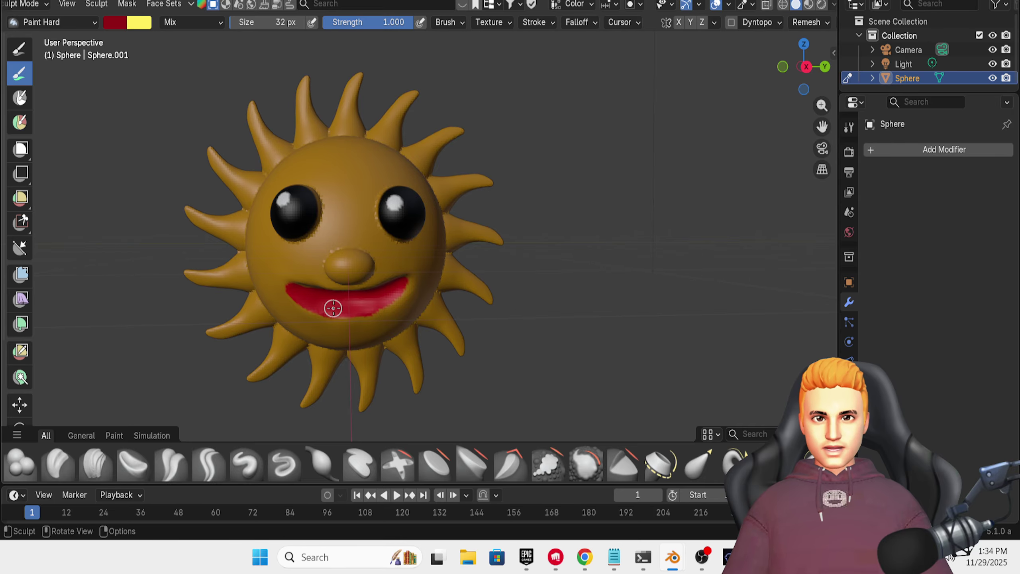
{"action": "left_click_drag", "start_coordinate": [333, 305], "coordinate": [317, 302]}
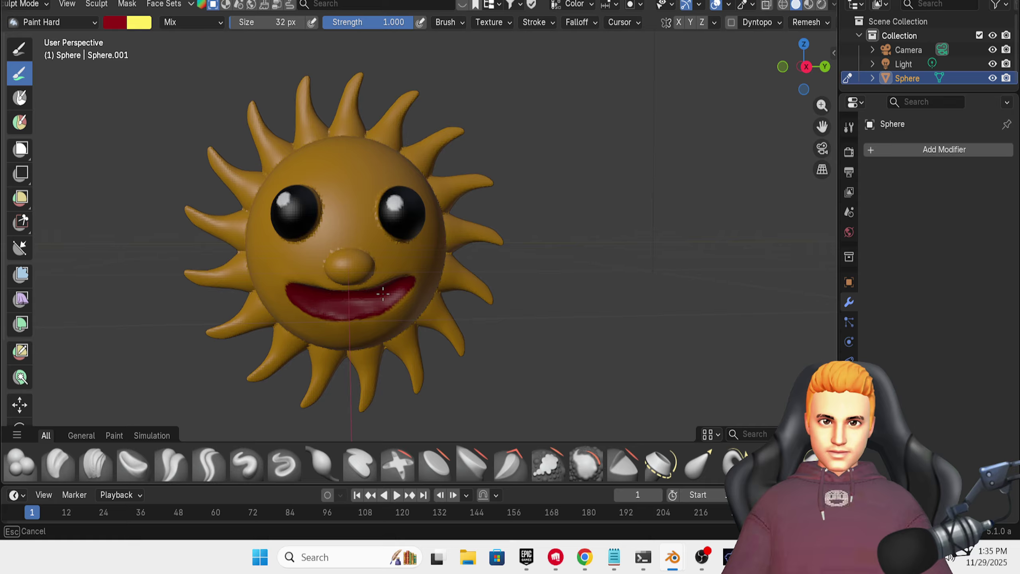
{"action": "left_click_drag", "start_coordinate": [395, 286], "coordinate": [395, 298]}
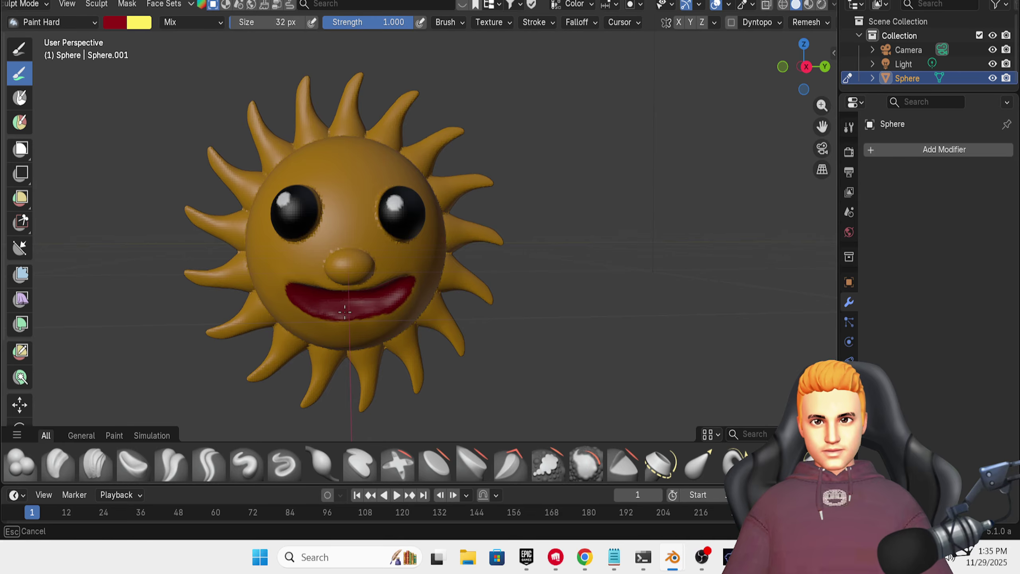
{"action": "left_click_drag", "start_coordinate": [345, 312], "coordinate": [339, 313]}
- Switch to Notepad, review the block-out, shape refining and detailing brush notes, and return to Blender
{"action": "left_click", "coordinate": [615, 557]}
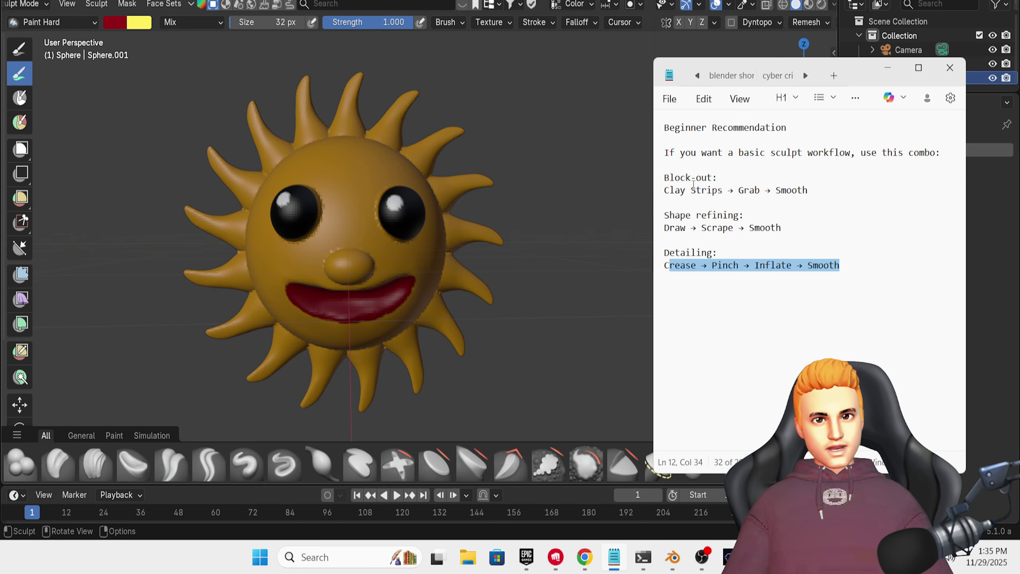
{"action": "left_click_drag", "start_coordinate": [667, 179], "coordinate": [710, 190]}
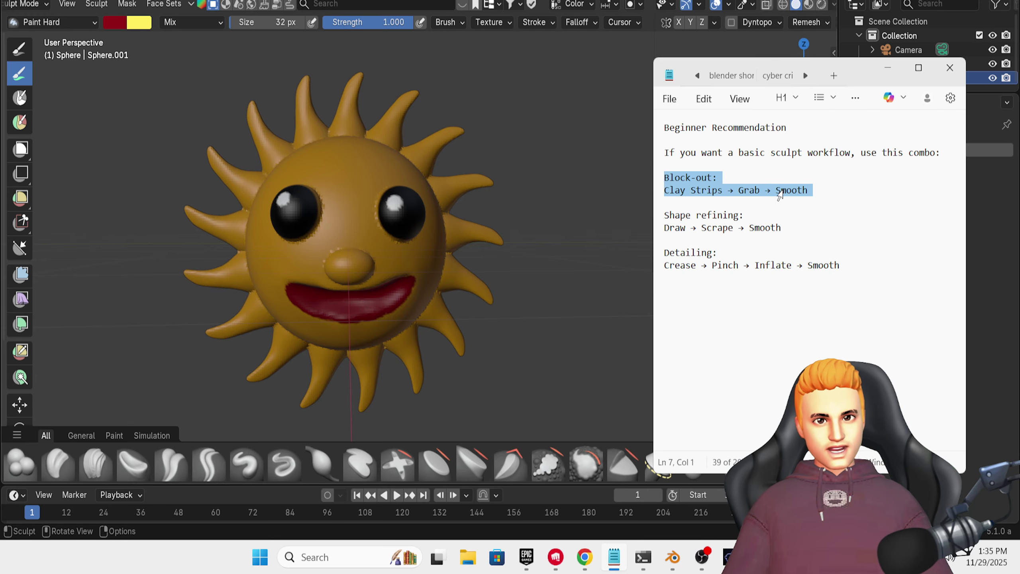
{"action": "triple_click", "coordinate": [661, 219]}
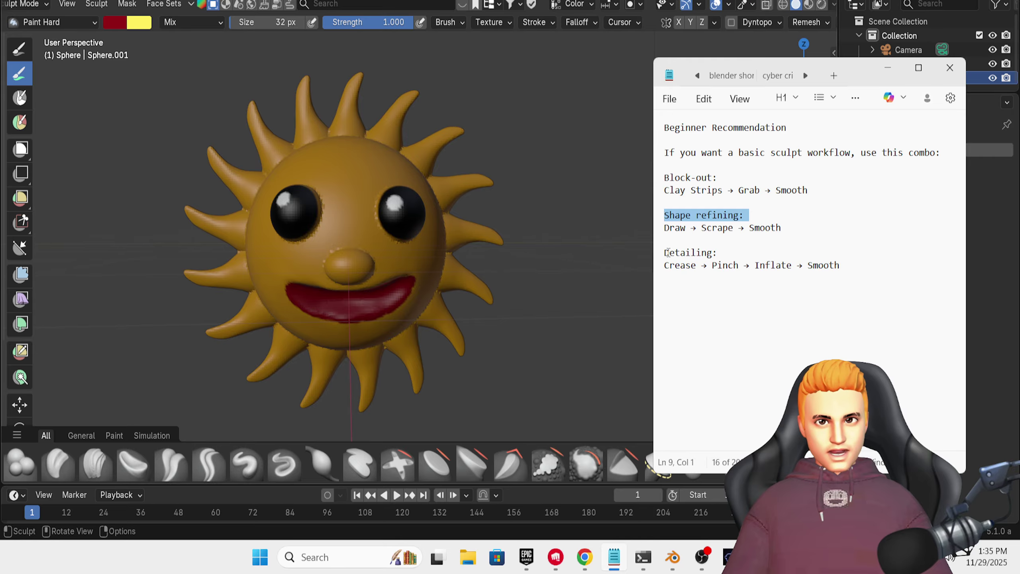
{"action": "left_click_drag", "start_coordinate": [669, 252], "coordinate": [851, 266]}
{"action": "key", "text": "alt+Tab"}
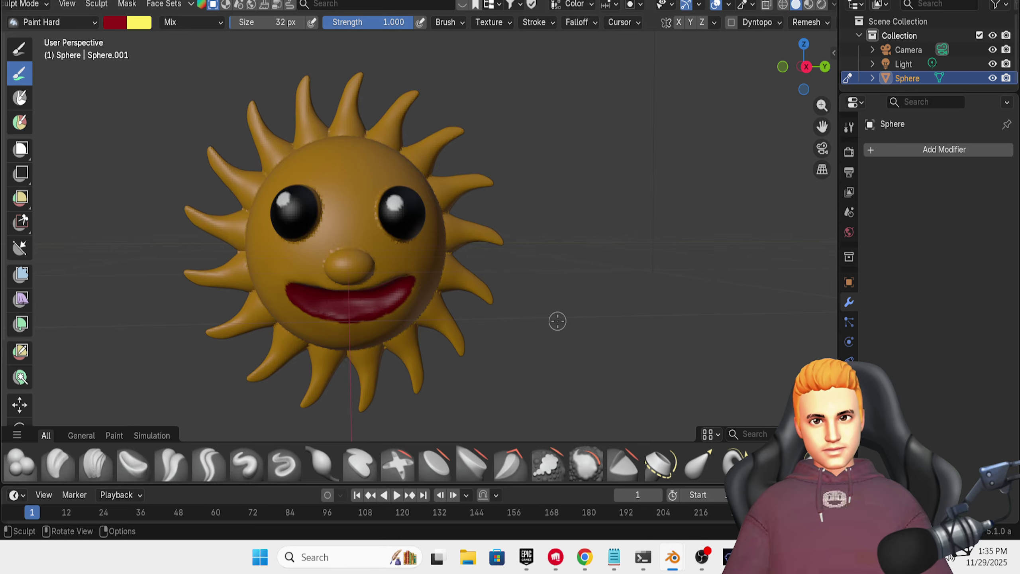
- Switch the painted sun head from Sculpt Mode to Object Mode and keep it selected
{"action": "mouse_move", "coordinate": [558, 321]}
{"action": "middle_mouse_down"}
{"action": "mouse_move", "coordinate": [518, 354]}
{"action": "mouse_move", "coordinate": [611, 318]}
{"action": "mouse_move", "coordinate": [558, 321]}
{"action": "mouse_move", "coordinate": [580, 319]}
{"action": "mouse_move", "coordinate": [569, 317]}
{"action": "middle_mouse_up"}
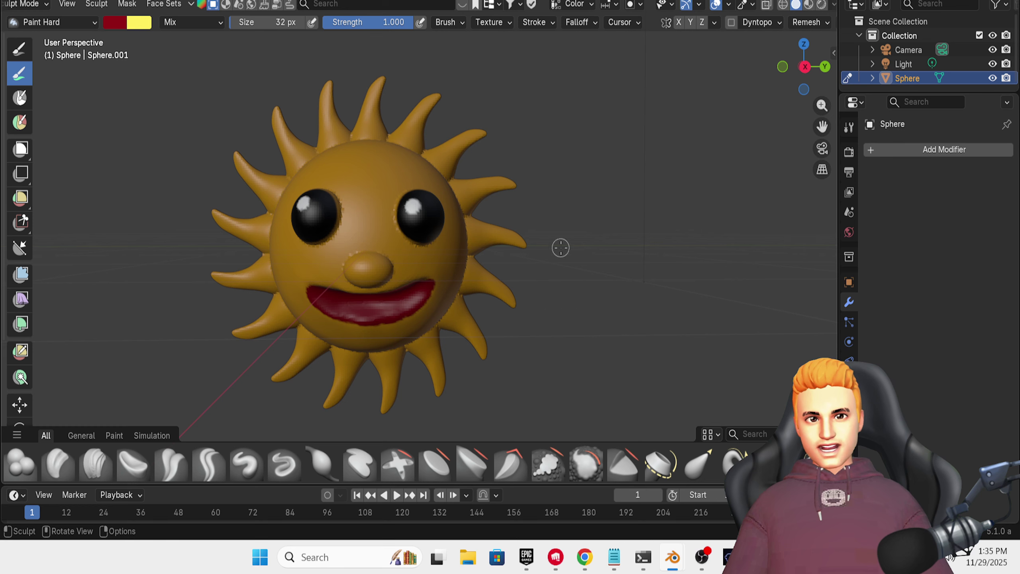
{"action": "left_click", "coordinate": [27, 3]}
{"action": "left_click", "coordinate": [37, 18]}
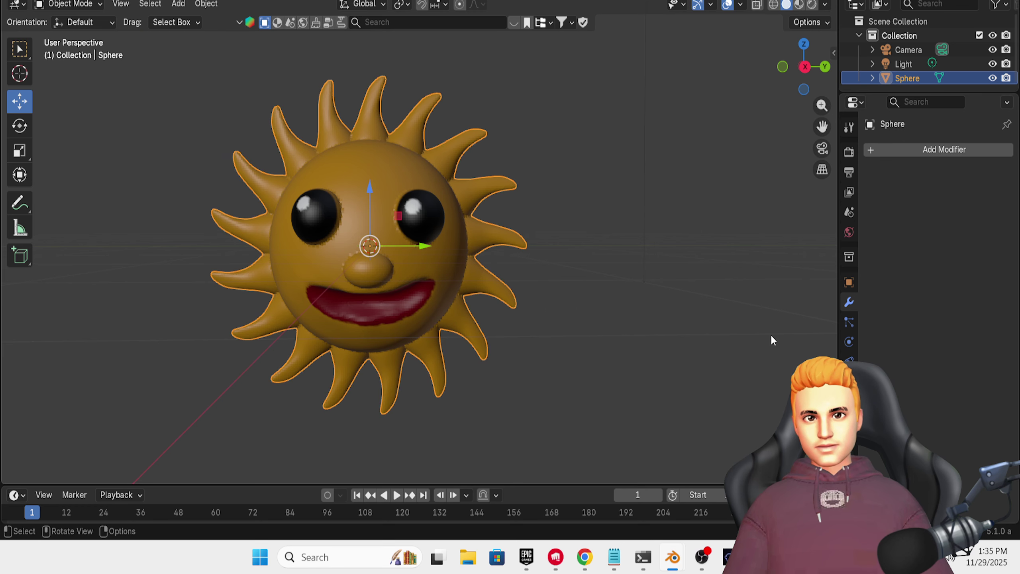
{"action": "left_click", "coordinate": [76, 4]}
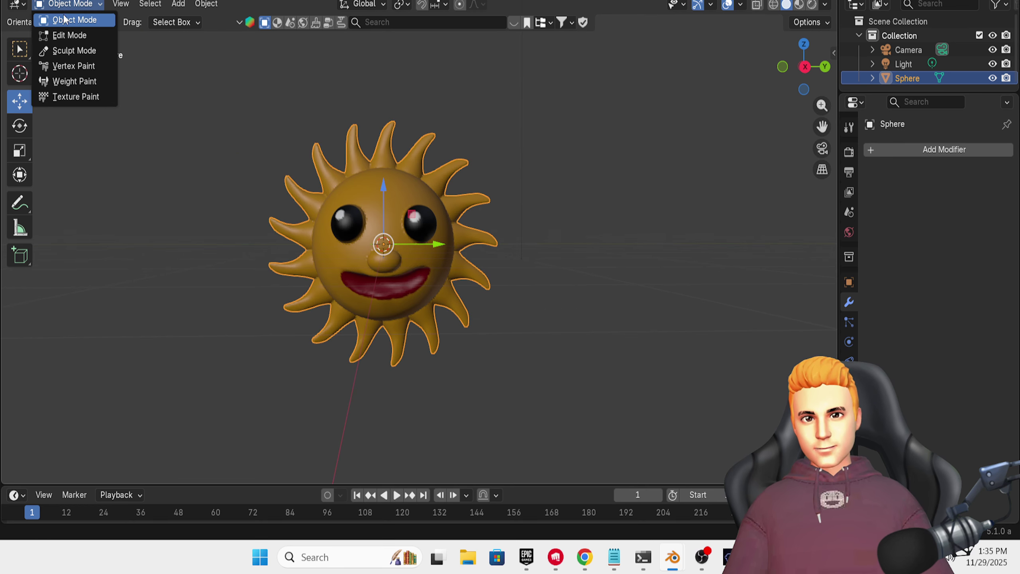
{"action": "left_click", "coordinate": [64, 18]}
{"action": "left_click", "coordinate": [674, 282]}
{"action": "left_click", "coordinate": [462, 285]}
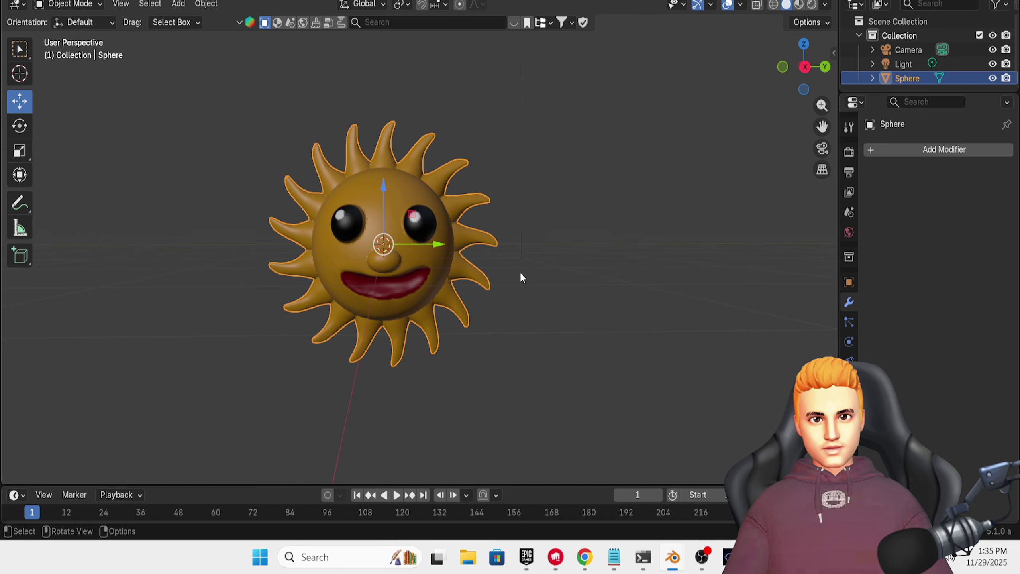
- Set the viewport shading to Material Preview and show the head's mesh data properties with its colour attributes
{"action": "left_click", "coordinate": [786, 4]}
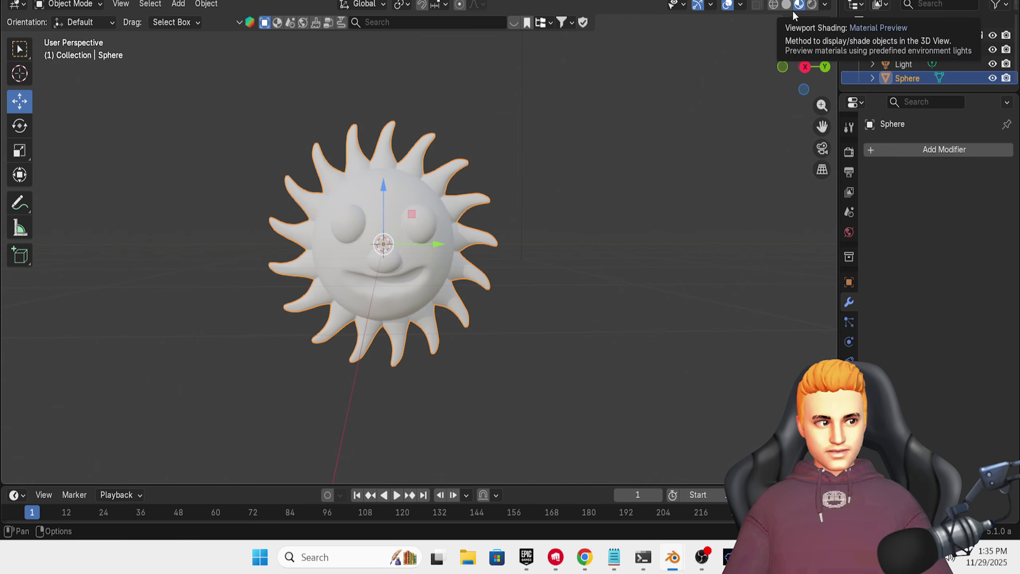
{"action": "left_click", "coordinate": [849, 382]}
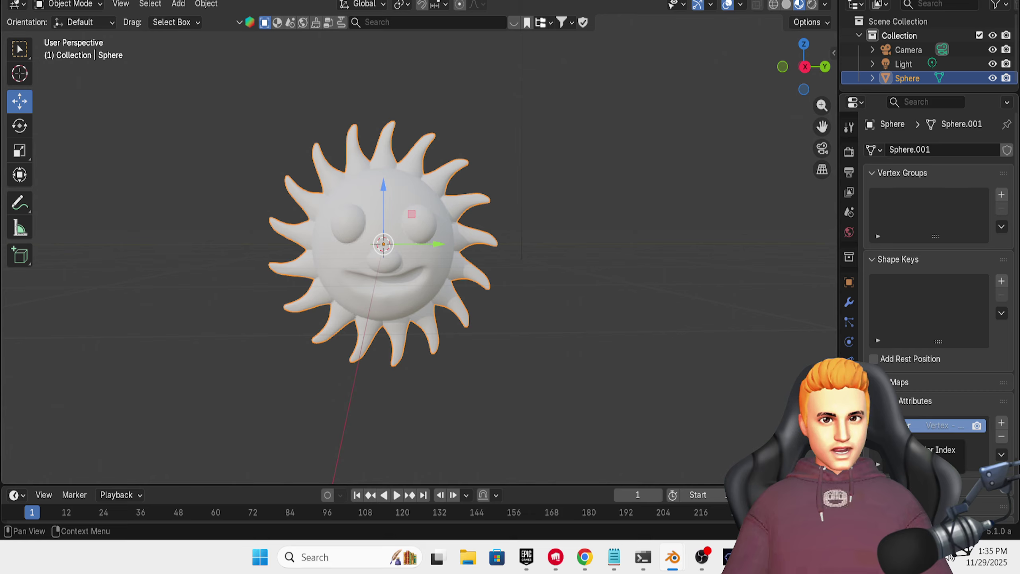
- Rename the head mesh's colour attribute and recheck its name
{"action": "double_click", "coordinate": [914, 420]}
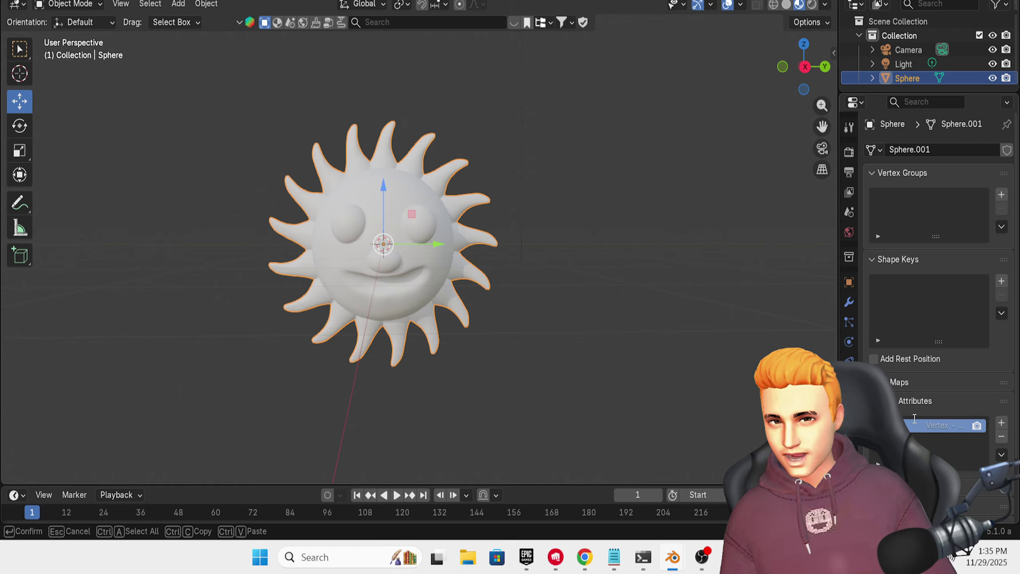
{"action": "type", "text": "E"}
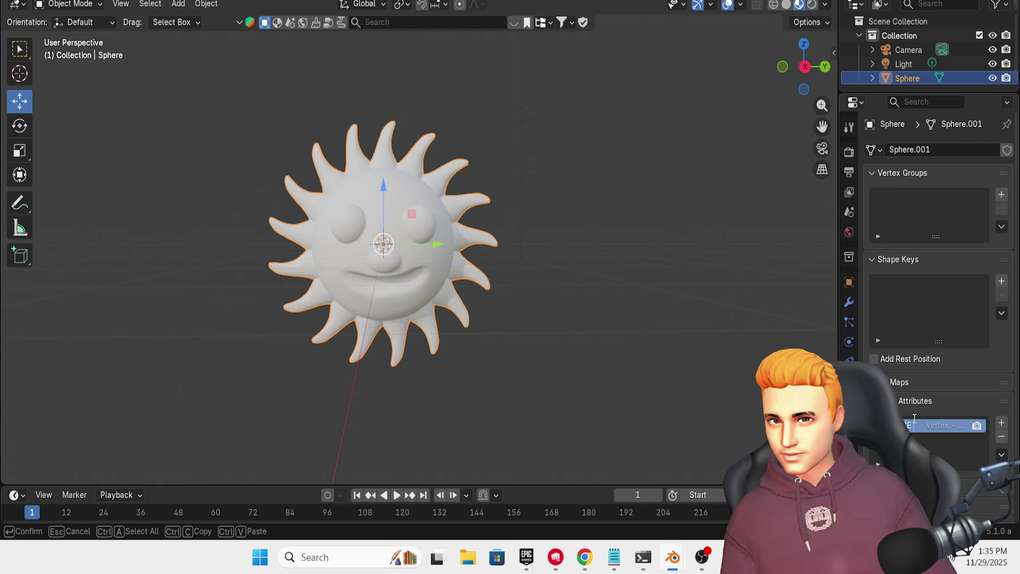
{"action": "key", "text": "BackSpace"}
{"action": "key", "text": "BackSpace"}
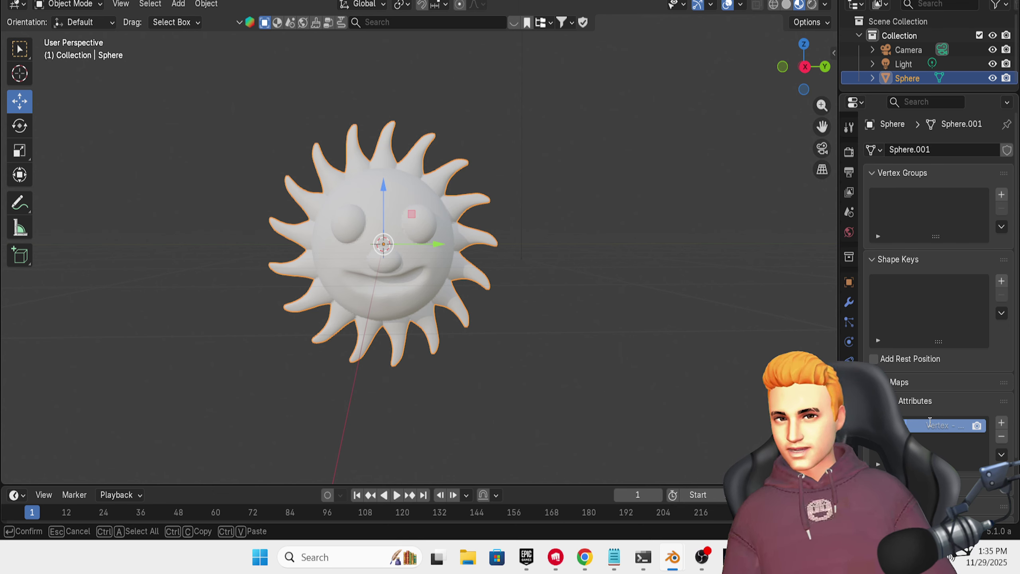
{"action": "key", "text": "Return"}
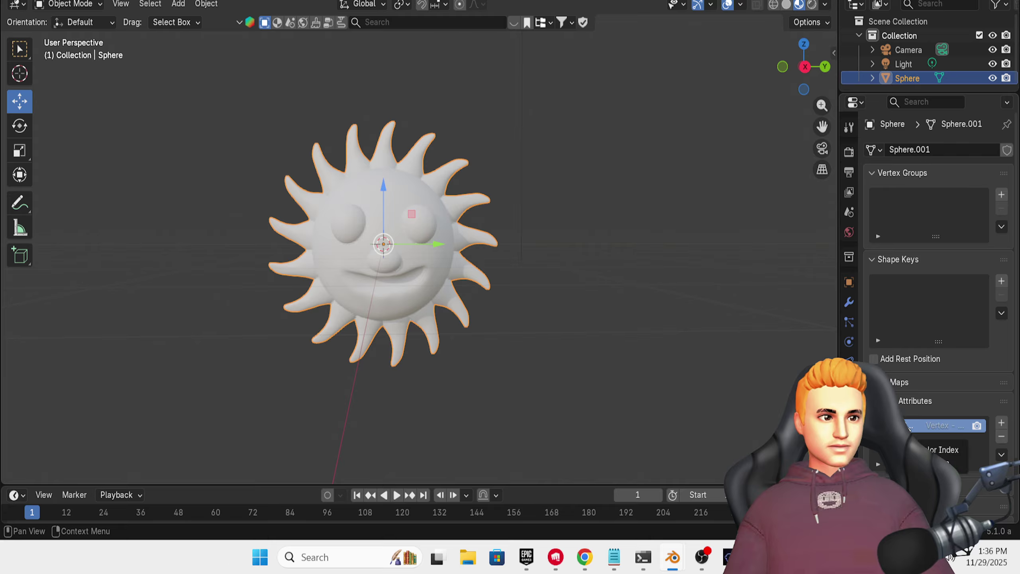
{"action": "double_click", "coordinate": [909, 426]}
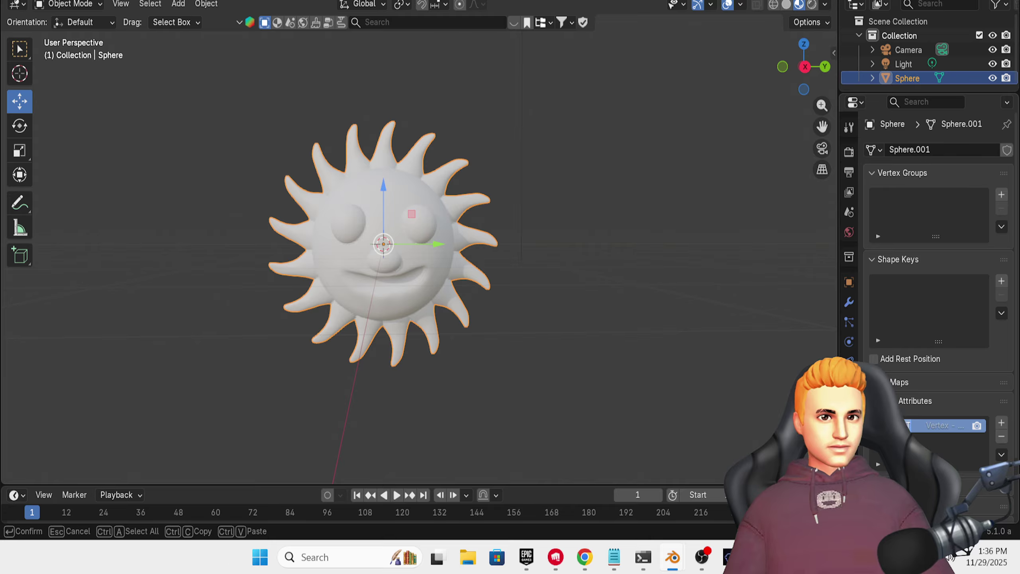
{"action": "key", "text": "Escape"}
{"action": "right_click", "coordinate": [908, 425]}
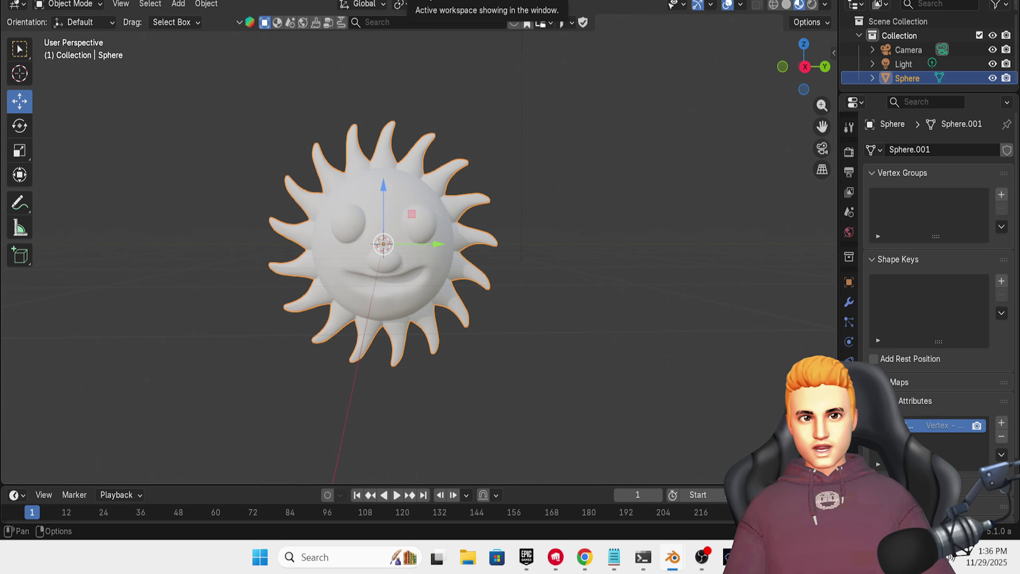
- Create a new material for the sun head and place a Color Attribute node beside its Principled BSDF in the Shading workspace
{"action": "left_click", "coordinate": [849, 402]}
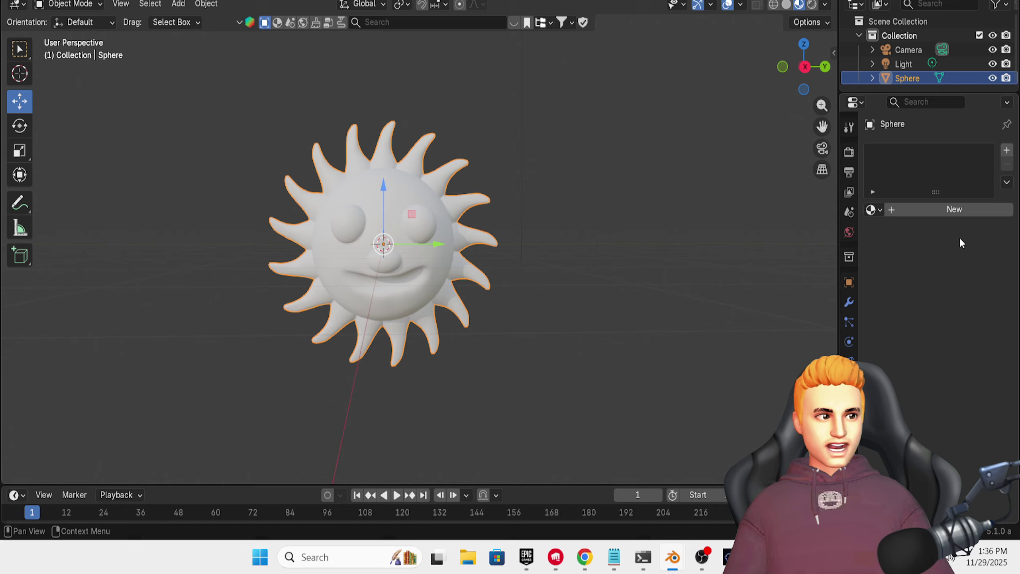
{"action": "left_click", "coordinate": [957, 210]}
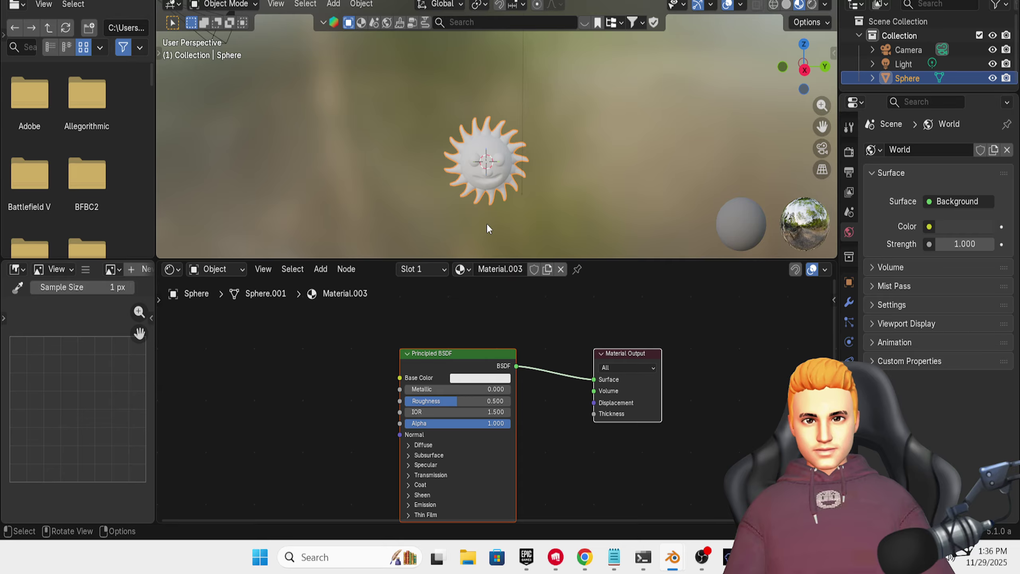
{"action": "key", "text": "shift+a"}
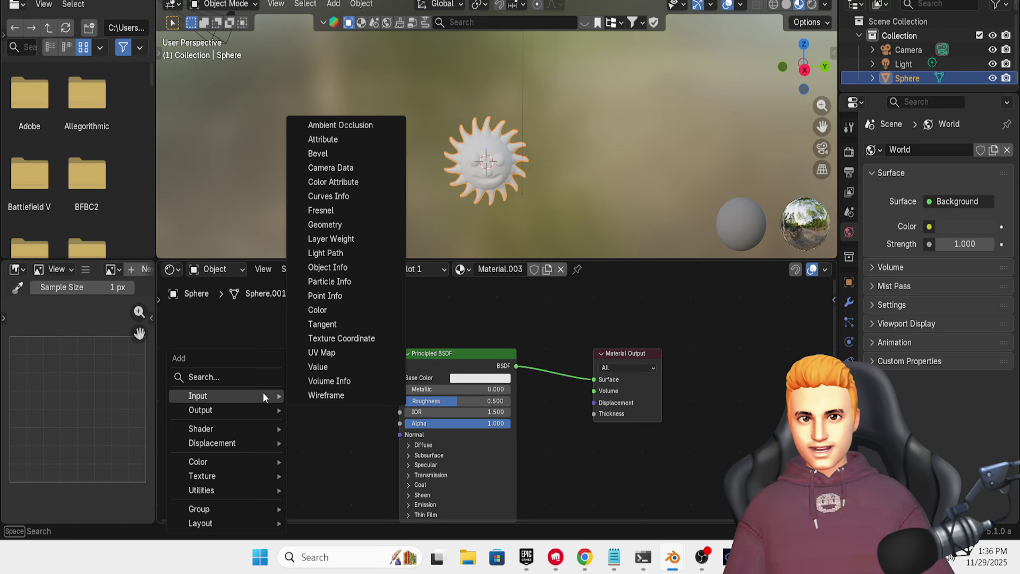
{"action": "left_click", "coordinate": [246, 377]}
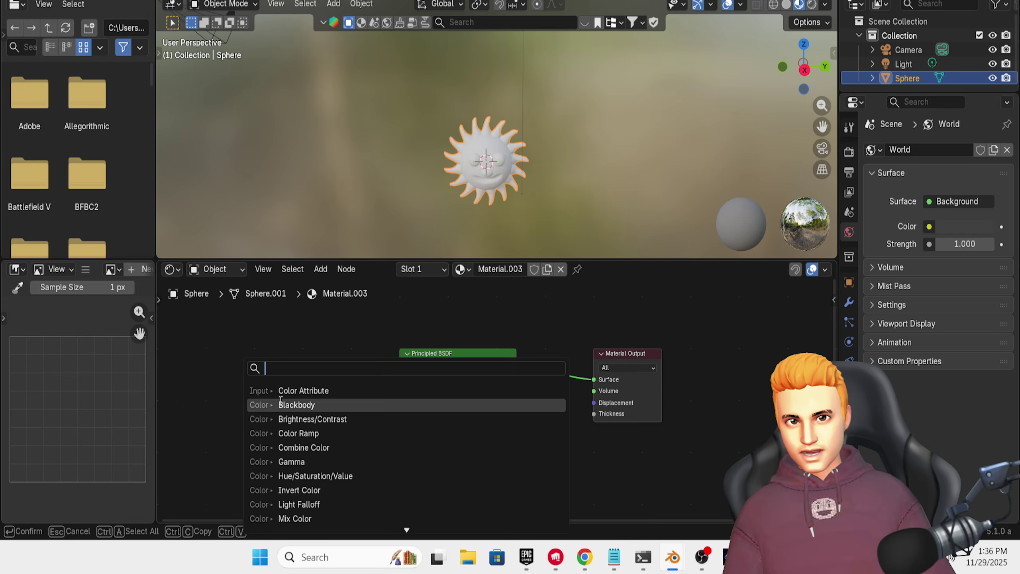
{"action": "left_click", "coordinate": [287, 390]}
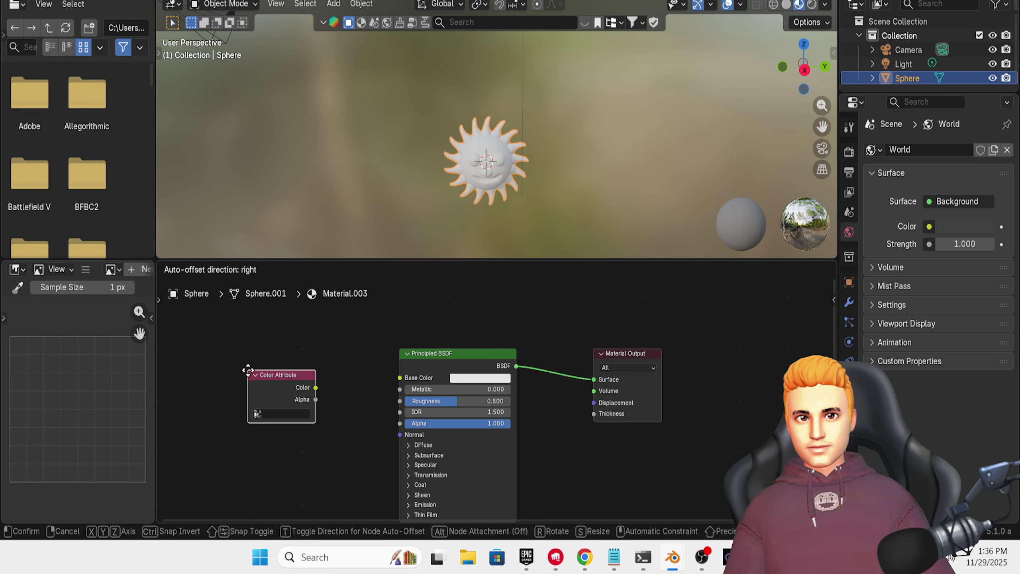
{"action": "left_click", "coordinate": [250, 373]}
- Set the Color Attribute node to NASE COTEST and connect its Color output to the Principled BSDF's Base Color
{"action": "left_click", "coordinate": [261, 415]}
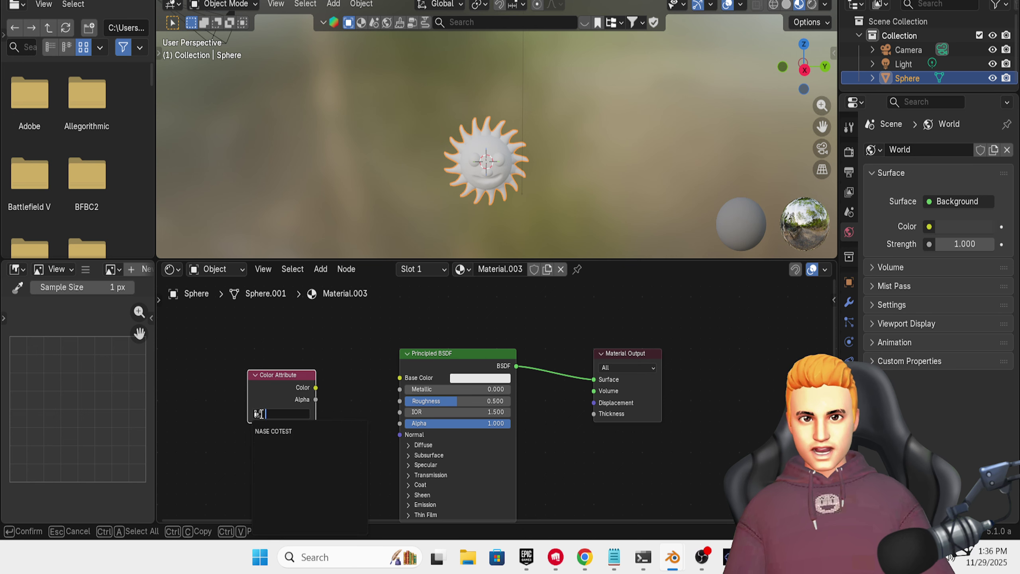
{"action": "left_click", "coordinate": [275, 431]}
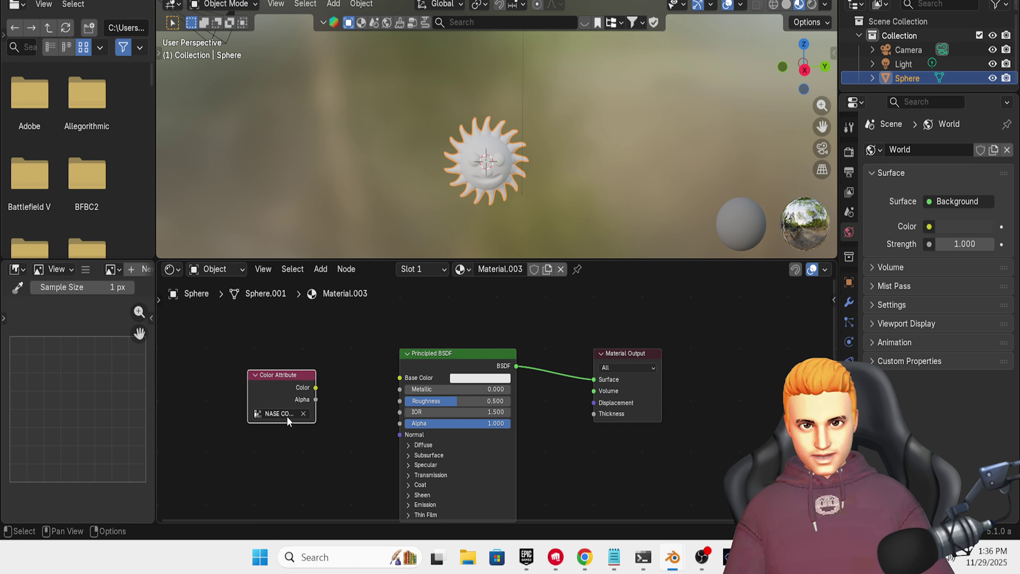
{"action": "left_click", "coordinate": [282, 418]}
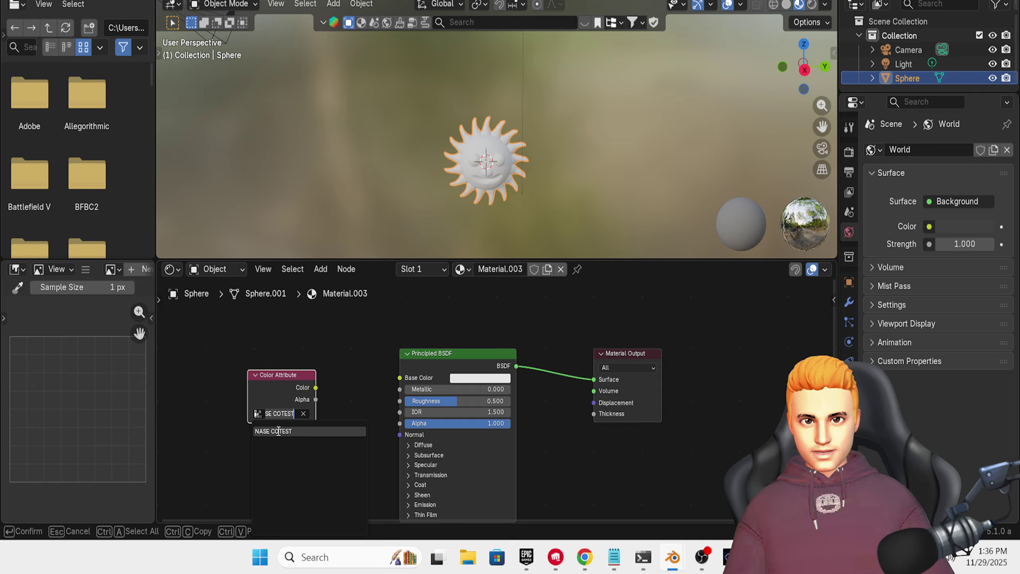
{"action": "left_click", "coordinate": [279, 432]}
{"action": "left_click_drag", "start_coordinate": [316, 388], "coordinate": [390, 379]}
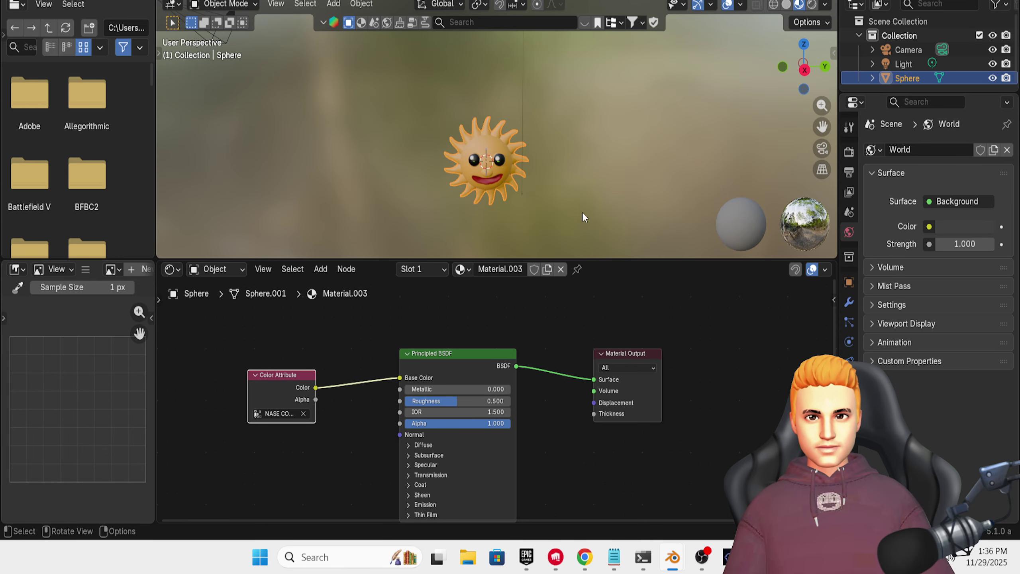
- Return to the Layout workspace, check the head in Rendered shading and set the viewport back to Material Preview
{"action": "left_click", "coordinate": [188, 0]}
{"action": "middle_click_drag", "start_coordinate": [524, 263], "coordinate": [541, 268]}
{"action": "left_click", "coordinate": [812, 5]}
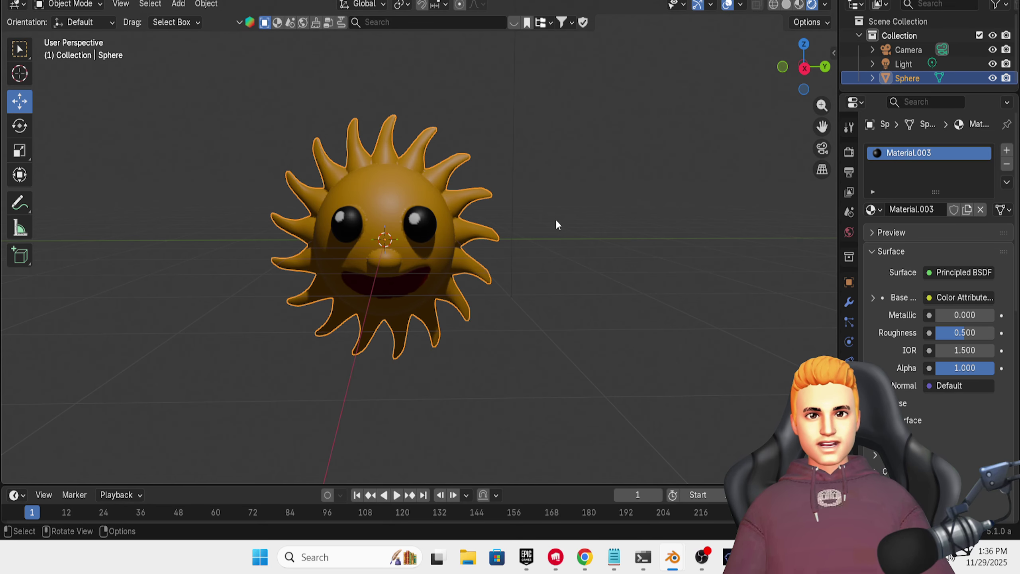
{"action": "left_click", "coordinate": [799, 5]}
{"action": "middle_click_drag", "start_coordinate": [603, 219], "coordinate": [614, 245]}
{"action": "scroll", "coordinate": [595, 227], "scroll_direction": "up", "scroll_amount": 1}
{"action": "scroll", "coordinate": [593, 225], "scroll_direction": "up", "scroll_amount": 1}
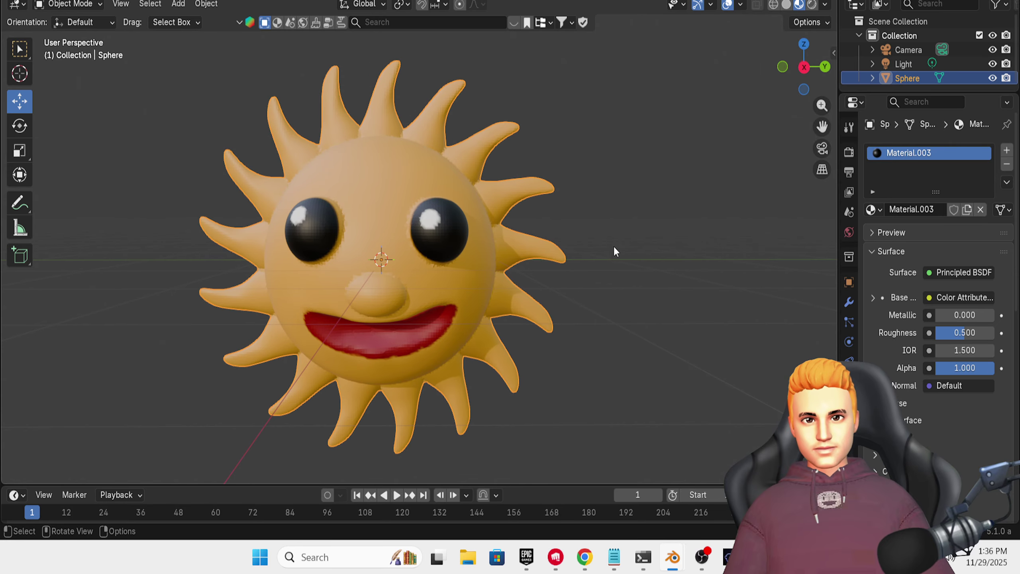
- Apply Shade Smooth to the sun head and deselect it
{"action": "right_click", "coordinate": [367, 184]}
{"action": "left_click", "coordinate": [365, 182]}
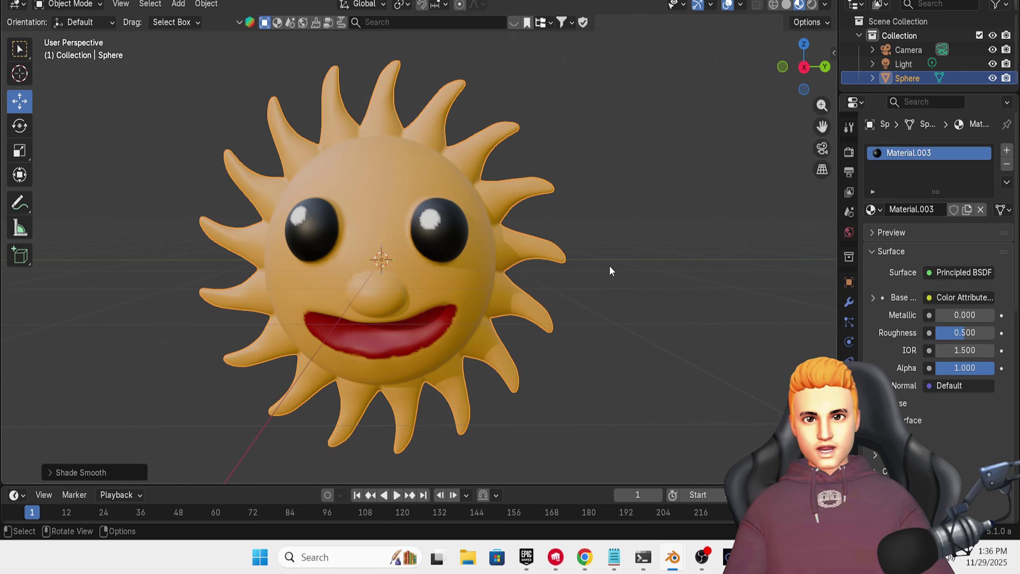
{"action": "left_click", "coordinate": [622, 276]}
{"action": "middle_click_drag", "start_coordinate": [622, 277], "coordinate": [604, 300]}
{"action": "scroll", "coordinate": [604, 300], "scroll_direction": "up", "scroll_amount": 1}
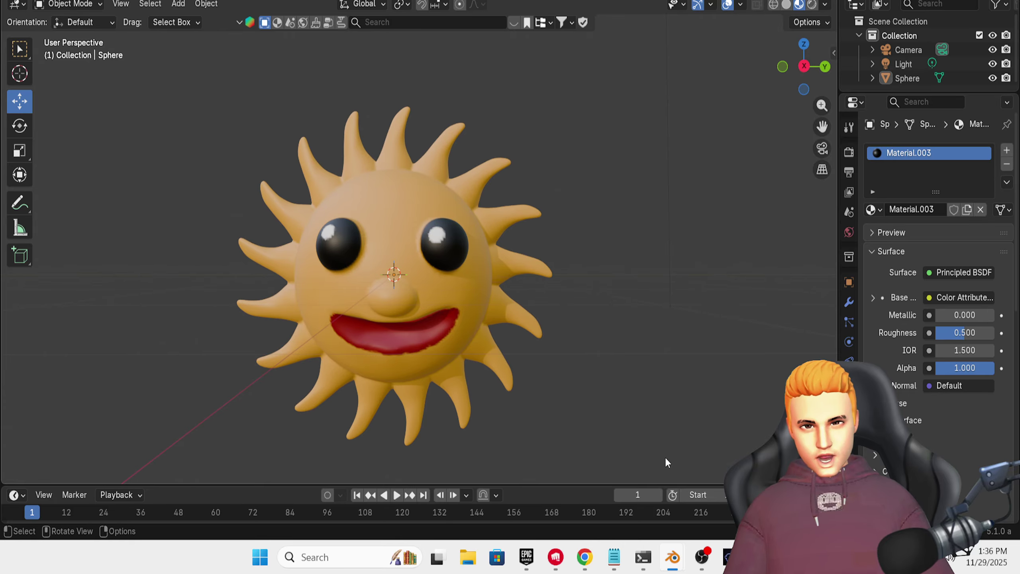
- Switch to Notepad, highlight the block-out, shape refining and detailing brush sequences one by one, and return to Blender
{"action": "left_click", "coordinate": [622, 558]}
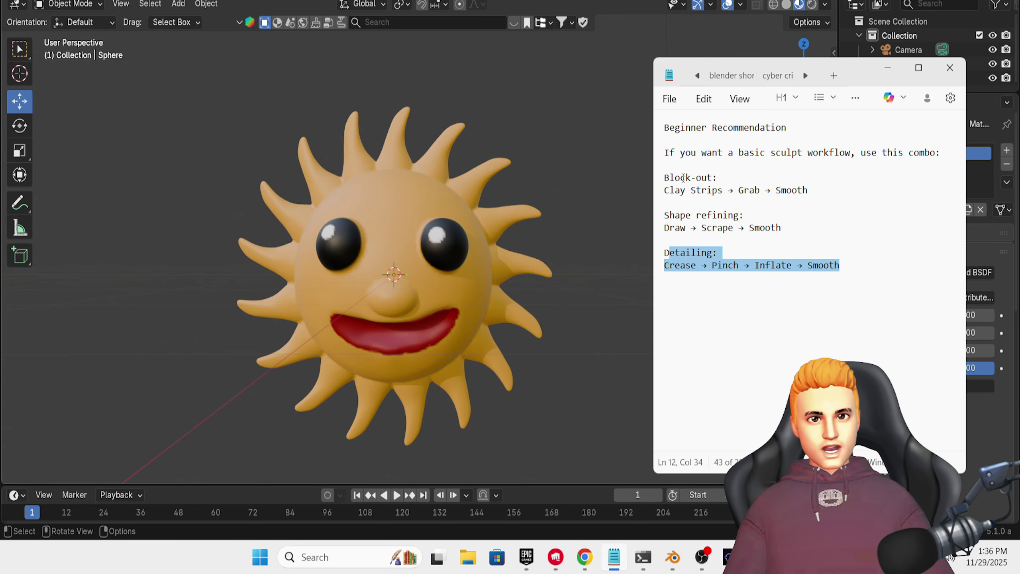
{"action": "triple_click", "coordinate": [666, 190]}
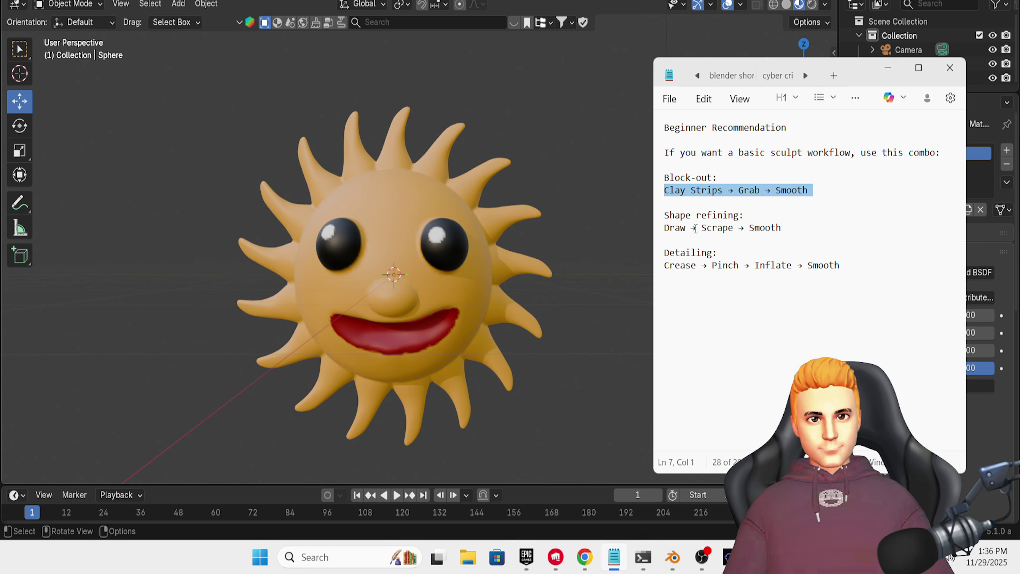
{"action": "left_click_drag", "start_coordinate": [668, 228], "coordinate": [787, 232]}
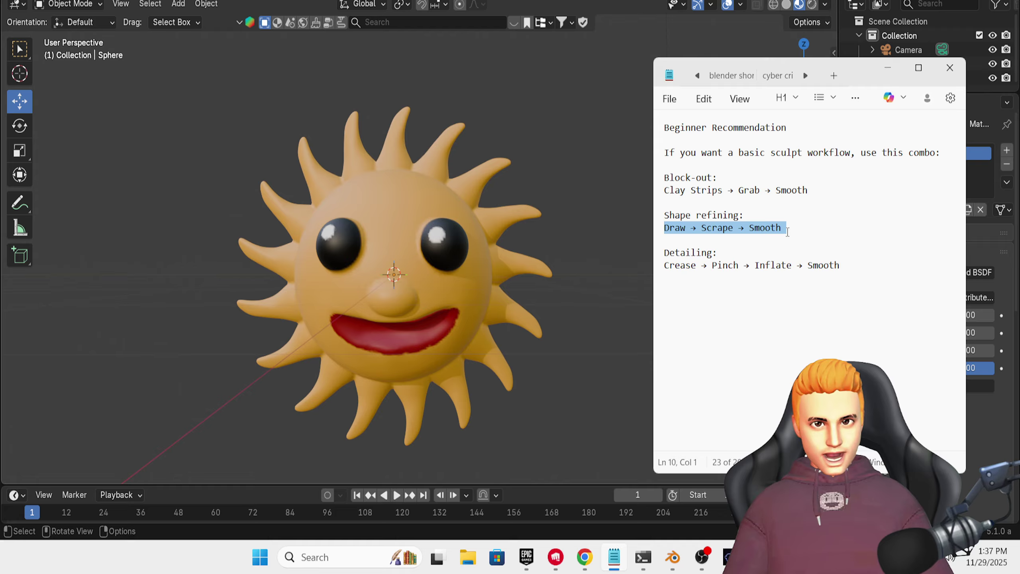
{"action": "left_click_drag", "start_coordinate": [671, 264], "coordinate": [843, 266]}
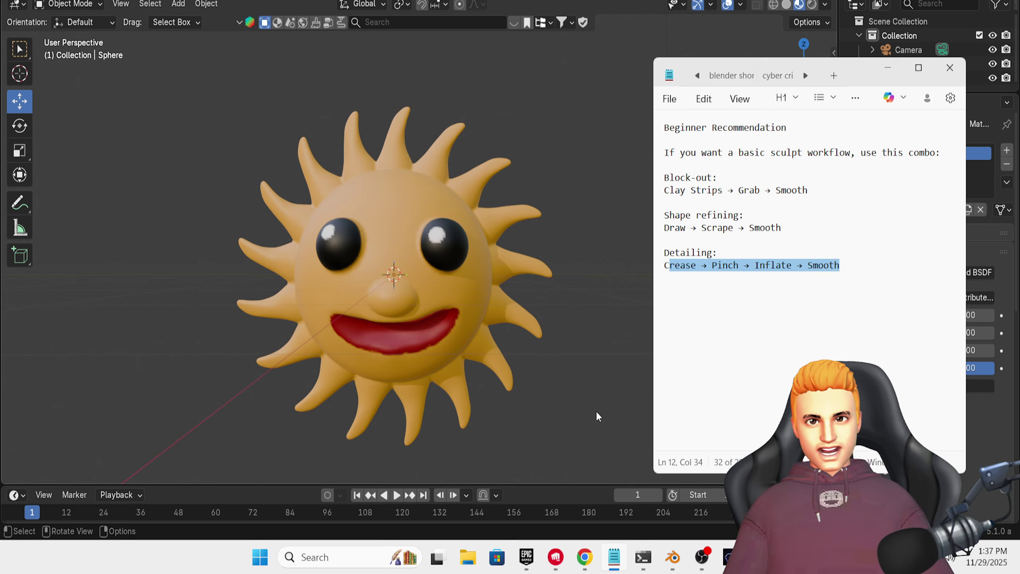
{"action": "left_click", "coordinate": [593, 387]}
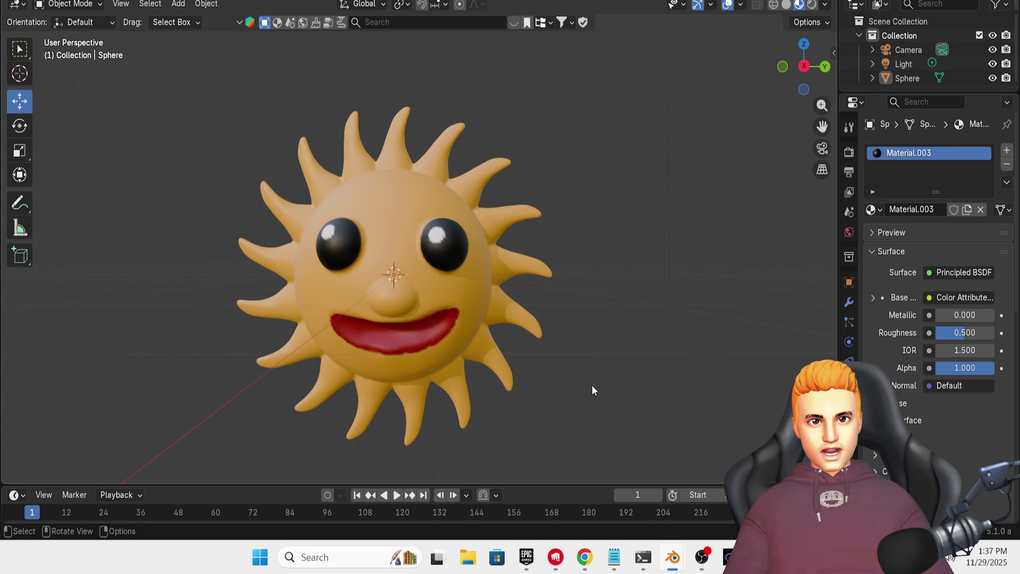
- Add a UV sphere and move it along the Y axis so it stands beside the sun head
{"action": "scroll", "coordinate": [593, 387], "scroll_direction": "down", "scroll_amount": 2}
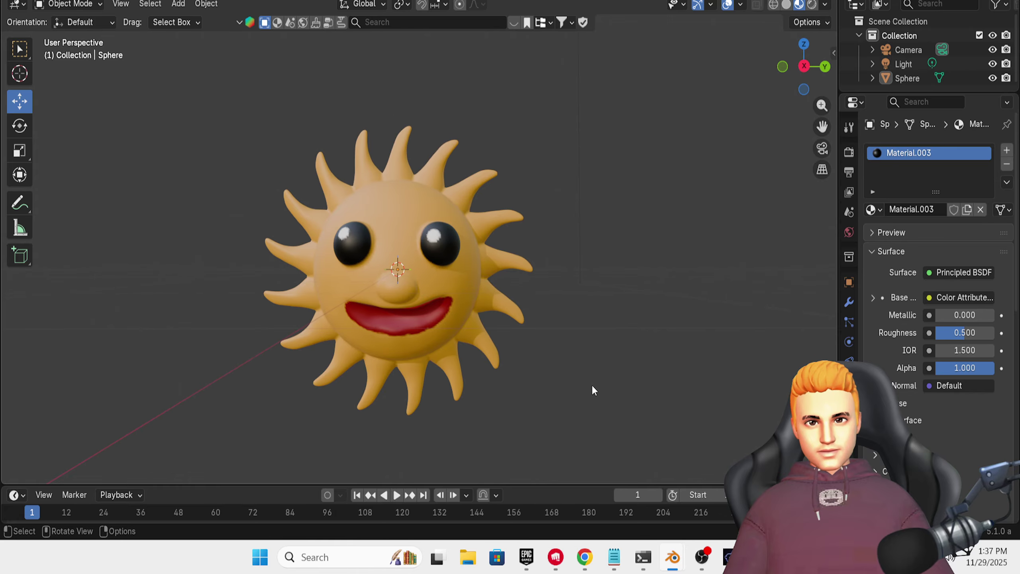
{"action": "middle_click_drag", "start_coordinate": [590, 382], "coordinate": [485, 413], "text": "shift"}
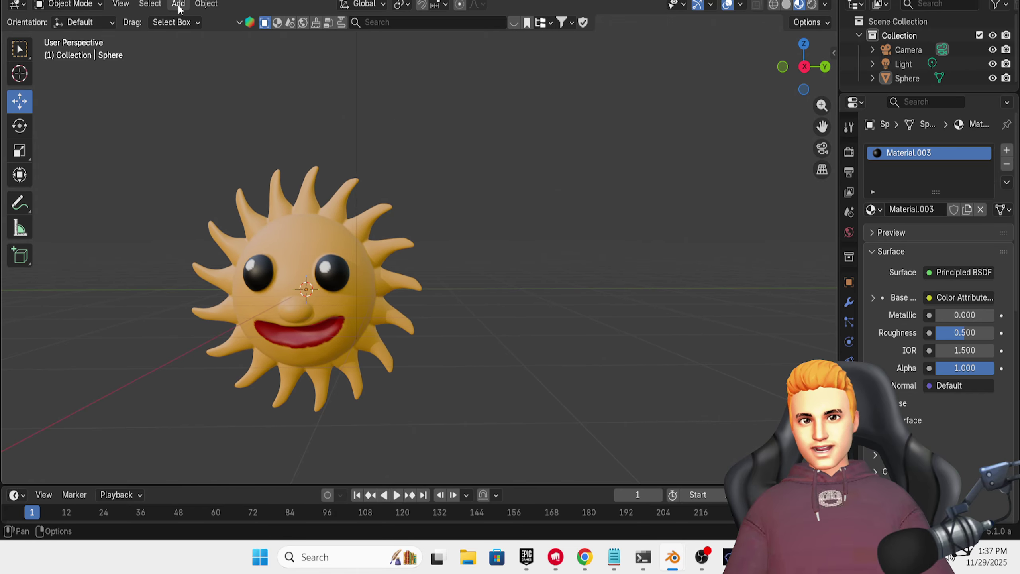
{"action": "key", "text": "alt+Tab"}
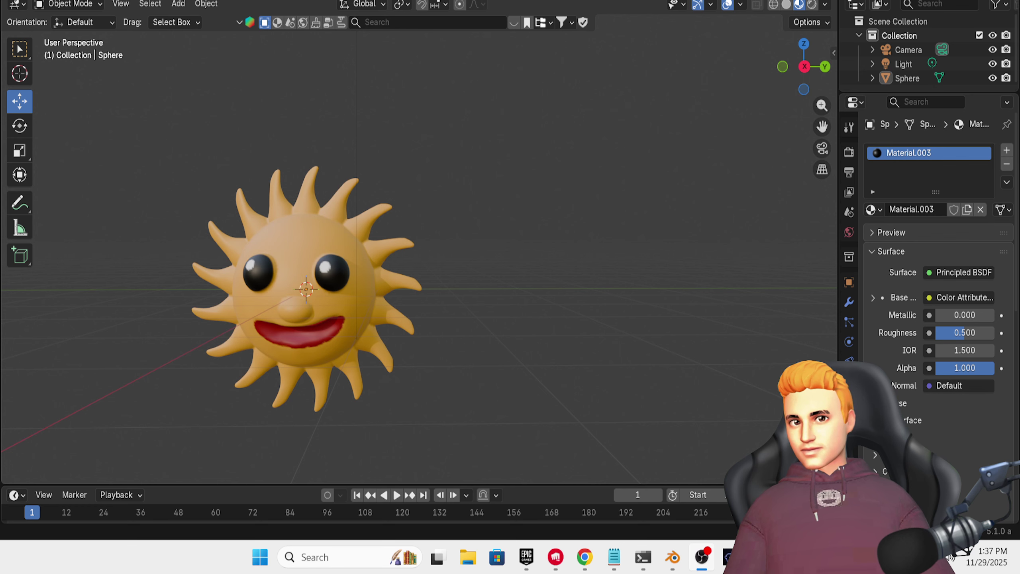
{"action": "key", "text": "alt+Tab"}
{"action": "middle_click_drag", "start_coordinate": [742, 398], "coordinate": [540, 304]}
{"action": "left_click", "coordinate": [177, 4]}
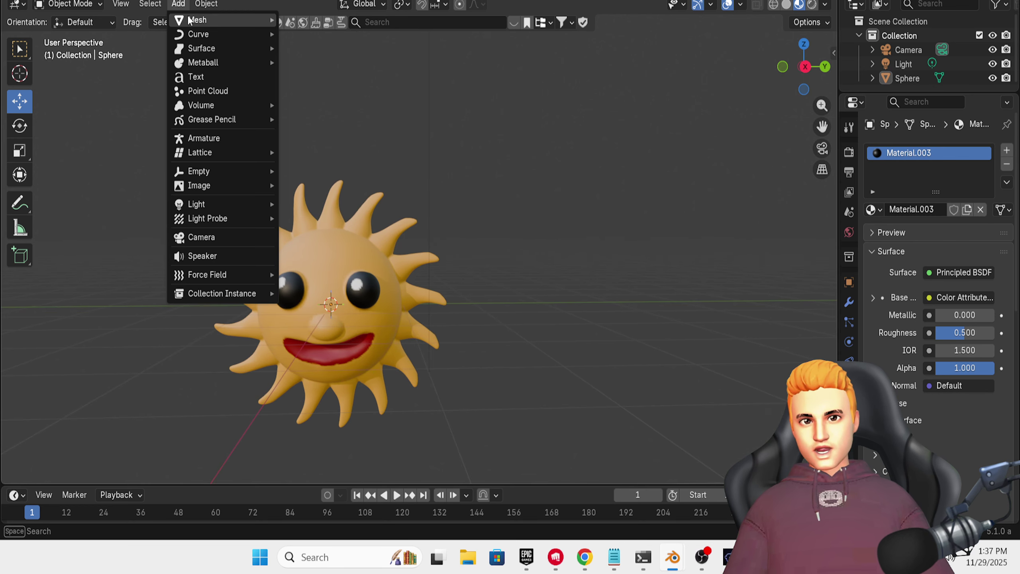
{"action": "mouse_move", "coordinate": [223, 23]}
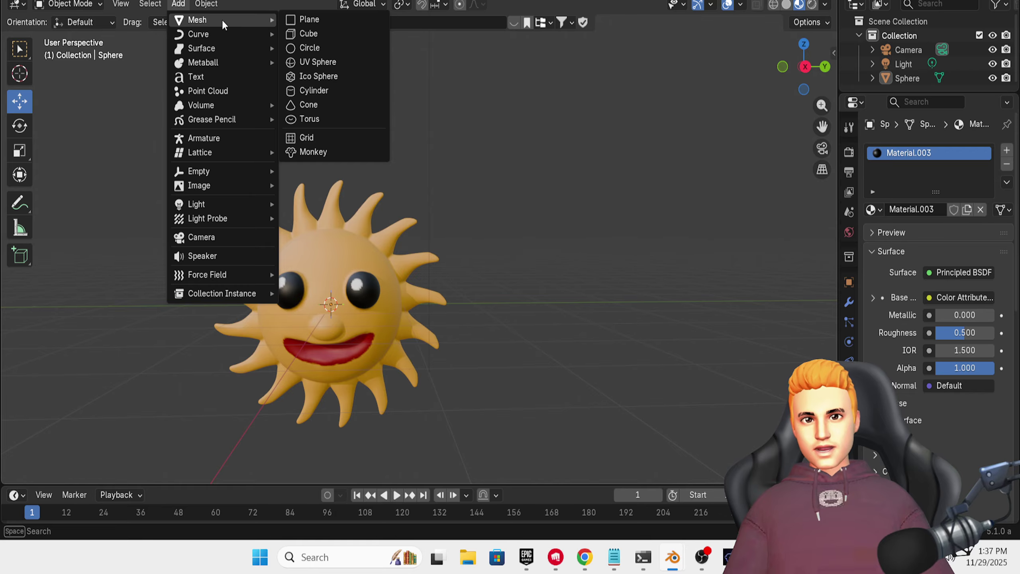
{"action": "left_click", "coordinate": [317, 62]}
{"action": "left_click_drag", "start_coordinate": [383, 310], "coordinate": [599, 338]}
{"action": "middle_click_drag", "start_coordinate": [599, 338], "coordinate": [539, 327]}
- Give the new sphere a new material, then add a Subdivision Surface modifier to it and apply the modifier
{"action": "left_click", "coordinate": [55, 2]}
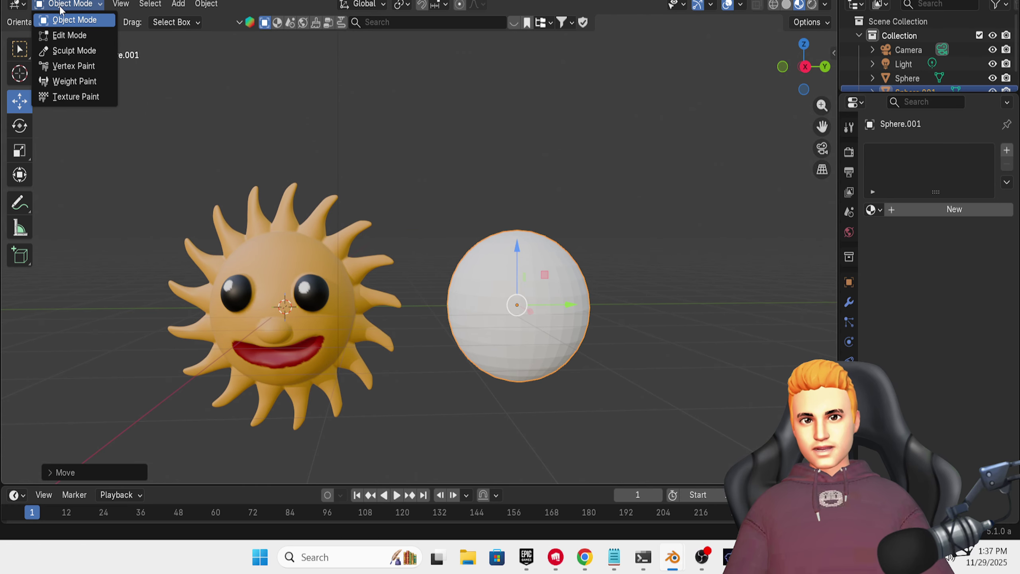
{"action": "left_click", "coordinate": [940, 210]}
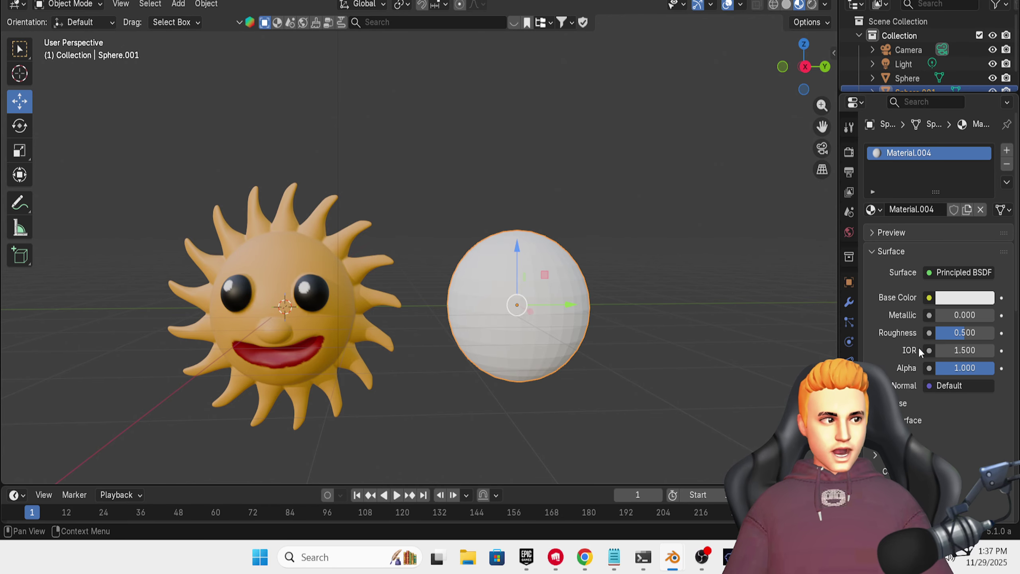
{"action": "left_click", "coordinate": [850, 303]}
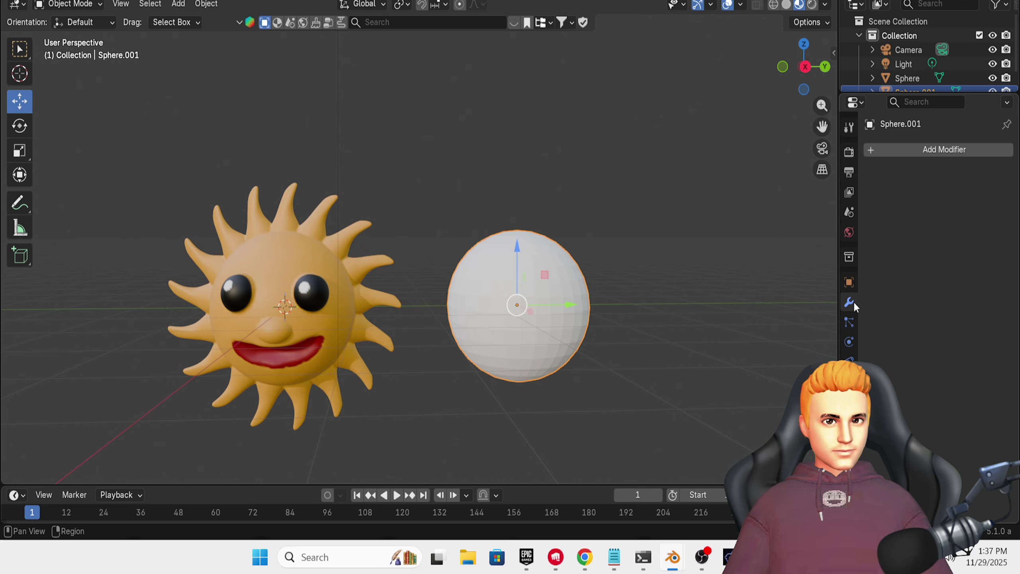
{"action": "left_click", "coordinate": [931, 153]}
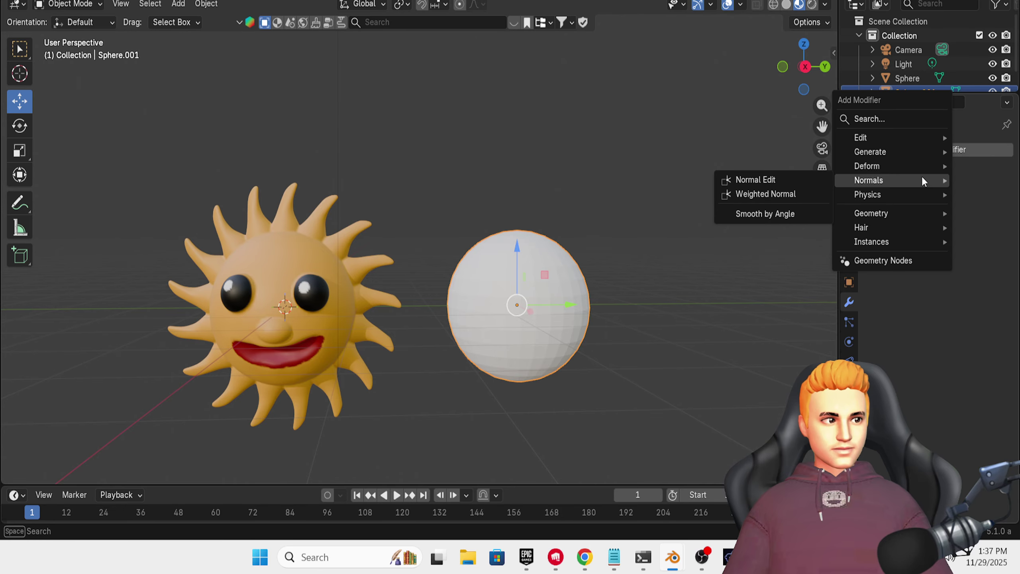
{"action": "mouse_move", "coordinate": [920, 154]}
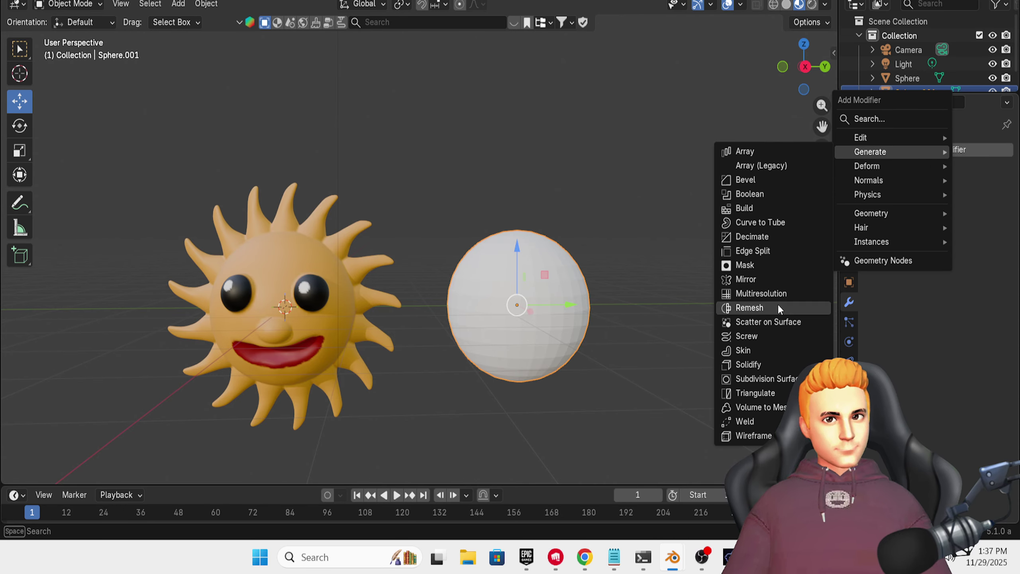
{"action": "left_click", "coordinate": [775, 379]}
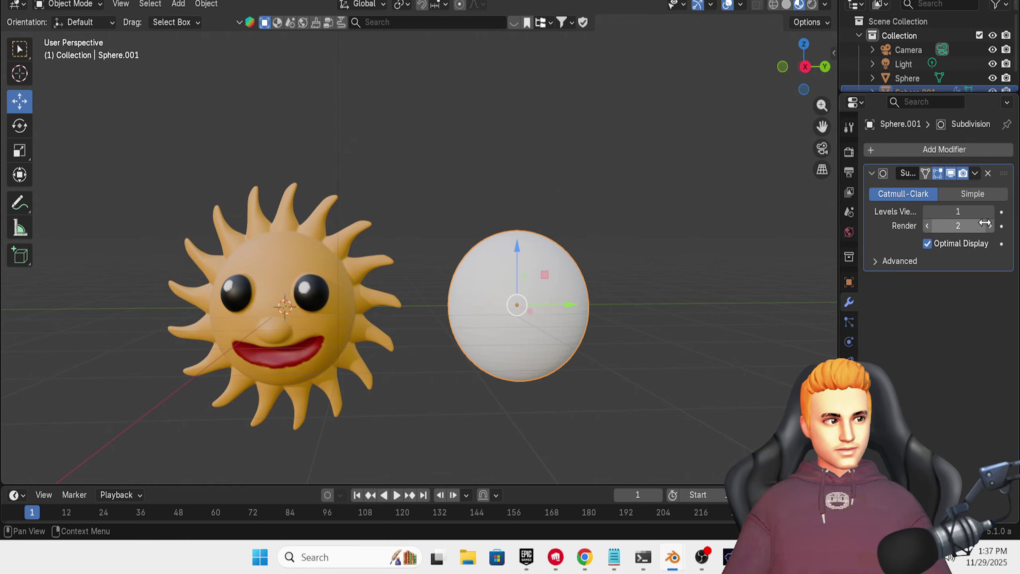
{"action": "left_click", "coordinate": [975, 173]}
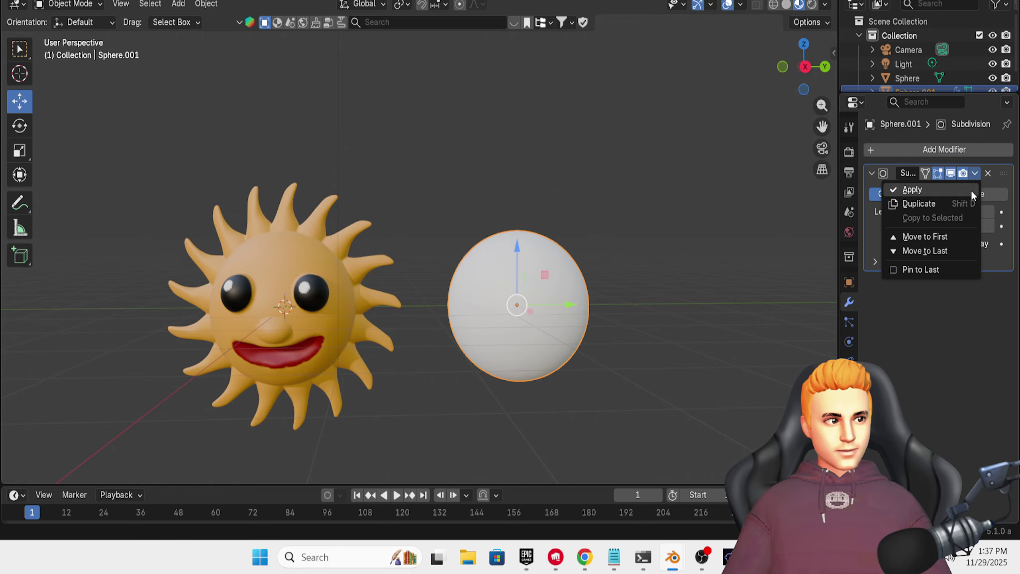
{"action": "left_click", "coordinate": [971, 190]}
{"action": "middle_click_drag", "start_coordinate": [741, 275], "coordinate": [638, 294]}
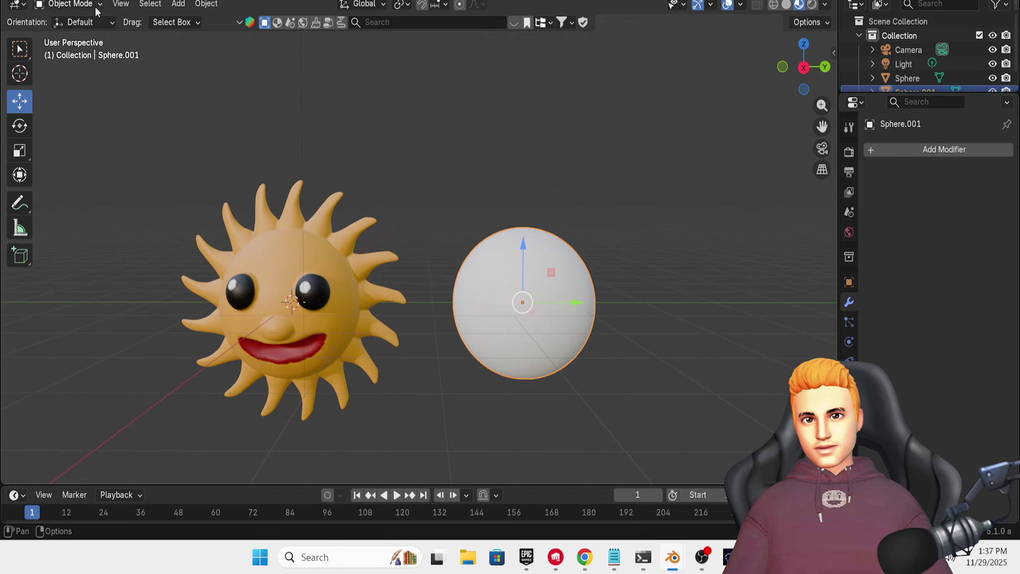
- Enter Sculpt Mode on the new sphere and set up the Grab brush at 208 px with Y symmetry
{"action": "left_click", "coordinate": [68, 4]}
{"action": "left_click", "coordinate": [74, 51]}
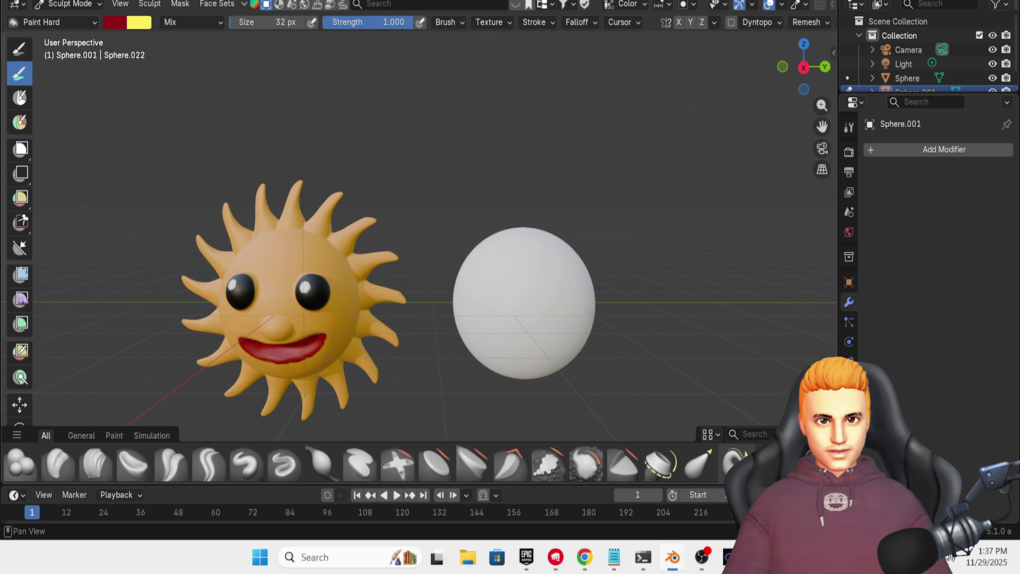
{"action": "left_click", "coordinate": [765, 462]}
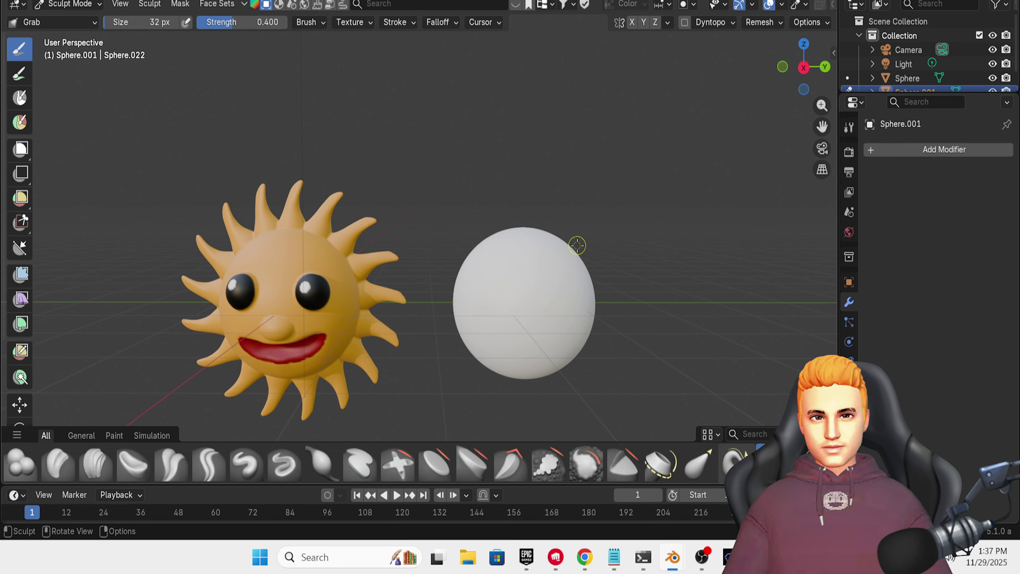
{"action": "key", "text": "f"}
{"action": "left_click", "coordinate": [614, 216]}
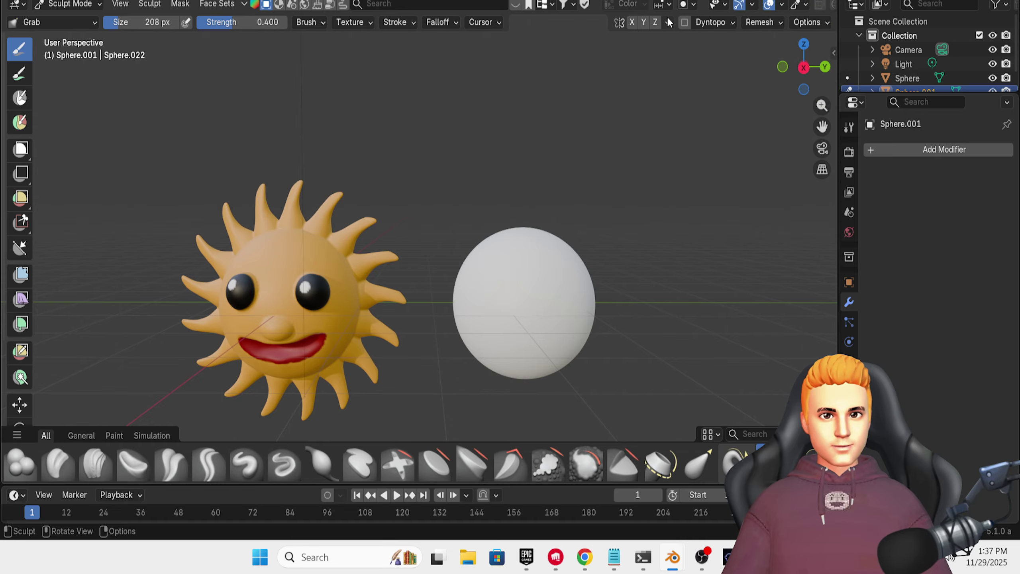
{"action": "left_click", "coordinate": [644, 22]}
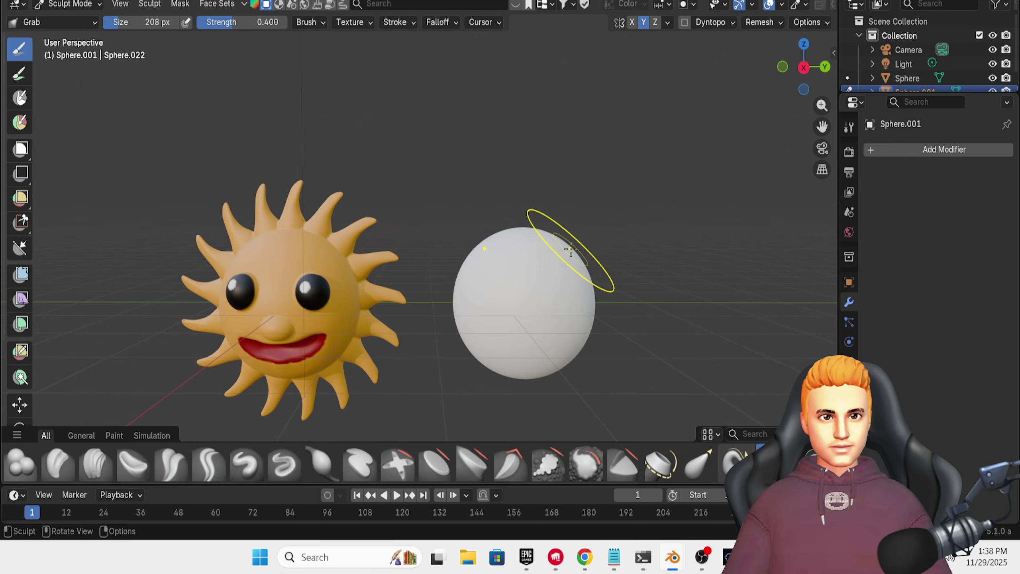
- Pull two long mirrored ears up and outward from the new sphere with the Grab brush, and nudge its side outward
{"action": "mouse_move", "coordinate": [566, 243]}
{"action": "left_mouse_down"}
{"action": "mouse_move", "coordinate": [604, 183]}
{"action": "mouse_move", "coordinate": [643, 166]}
{"action": "mouse_move", "coordinate": [698, 83]}
{"action": "left_mouse_up"}
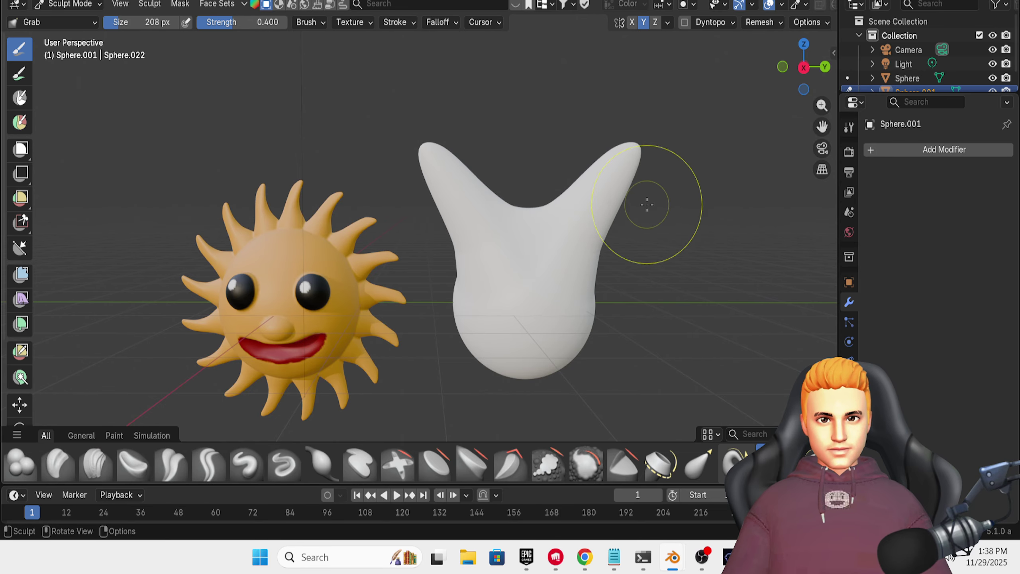
{"action": "middle_click_drag", "start_coordinate": [642, 292], "coordinate": [610, 308]}
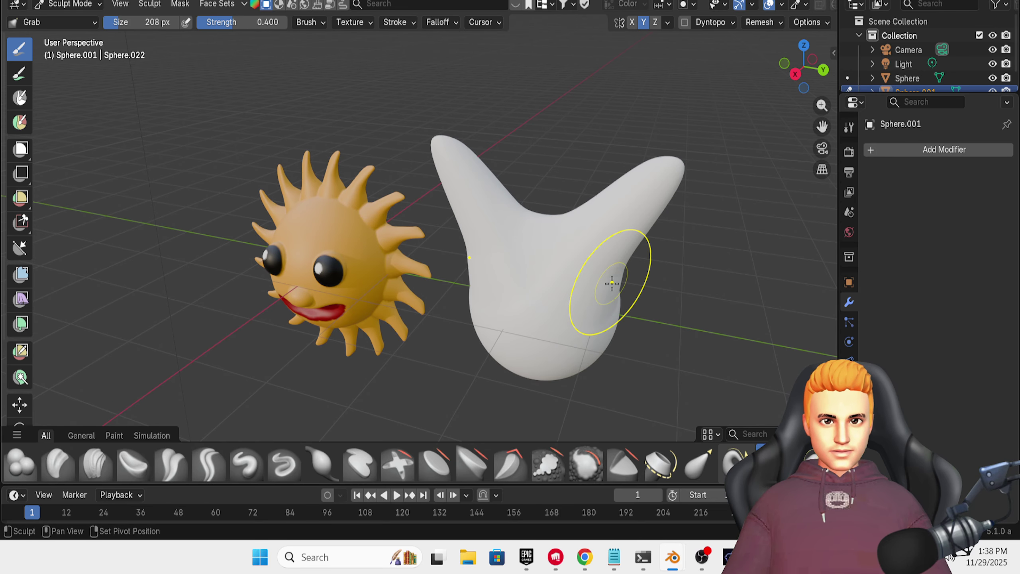
{"action": "left_click_drag", "start_coordinate": [611, 267], "coordinate": [624, 290]}
{"action": "middle_click_drag", "start_coordinate": [623, 290], "coordinate": [617, 302]}
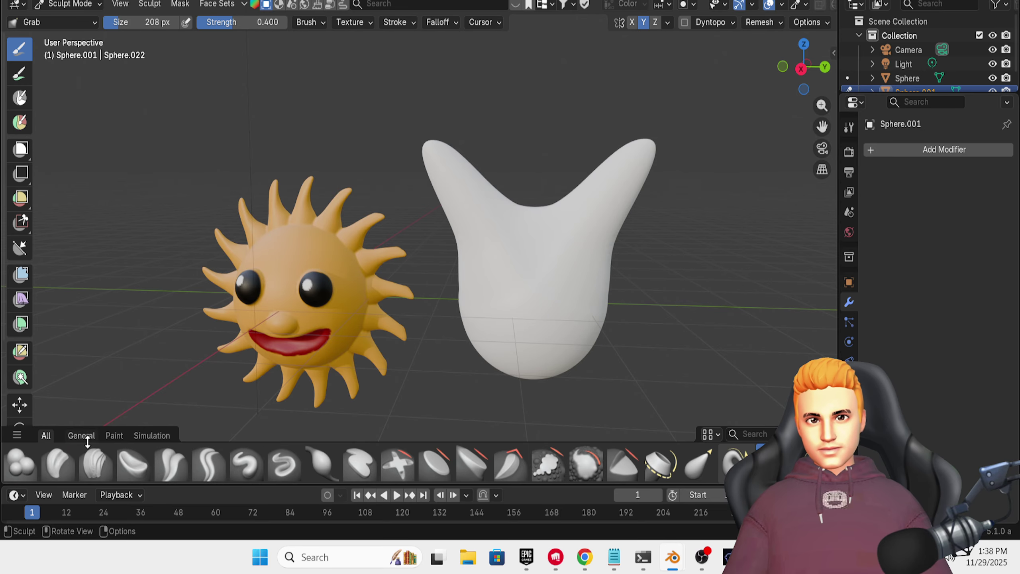
- Carve two mirrored eye sockets into the white head with the Draw brush at 70 px
{"action": "left_click", "coordinate": [134, 466]}
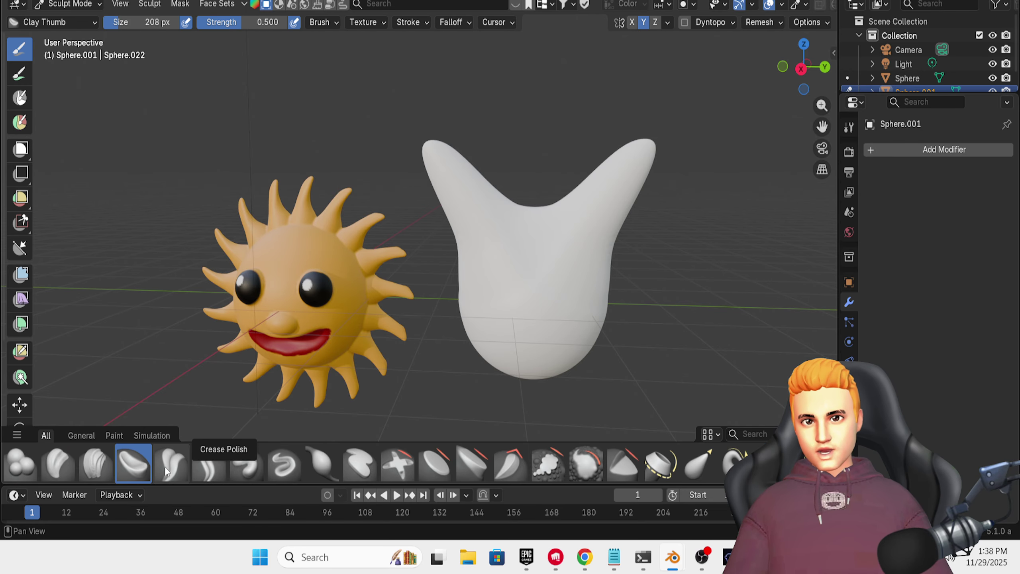
{"action": "left_click", "coordinate": [247, 464]}
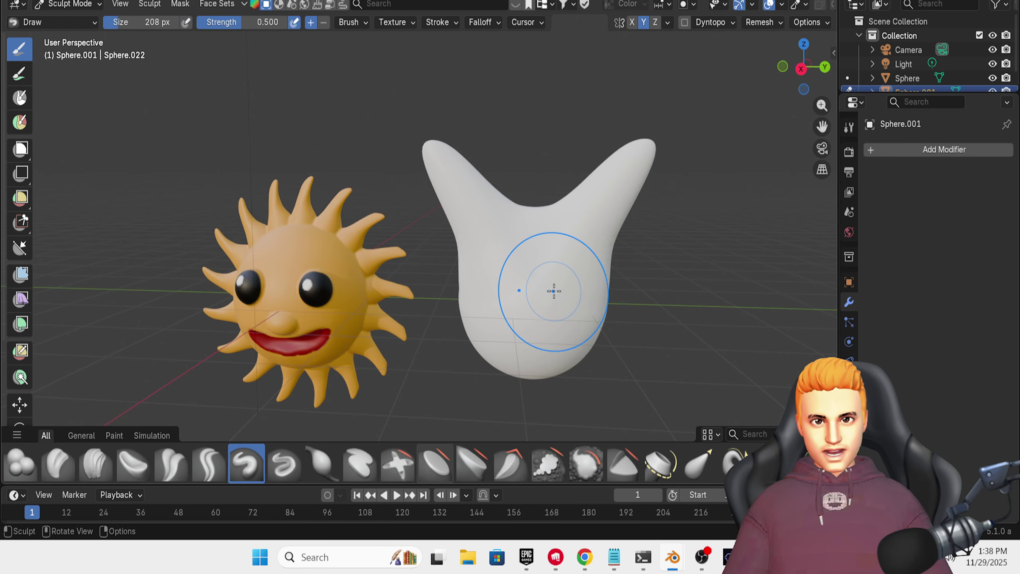
{"action": "key", "text": "bracketleft"}
{"action": "key", "text": "bracketleft"}
{"action": "key", "text": "bracketleft"}
{"action": "key", "text": "bracketleft"}
{"action": "key", "text": "bracketleft"}
{"action": "key", "text": "bracketleft"}
{"action": "key", "text": "bracketleft"}
{"action": "key", "text": "bracketleft"}
{"action": "key", "text": "bracketleft"}
{"action": "key", "text": "bracketleft"}
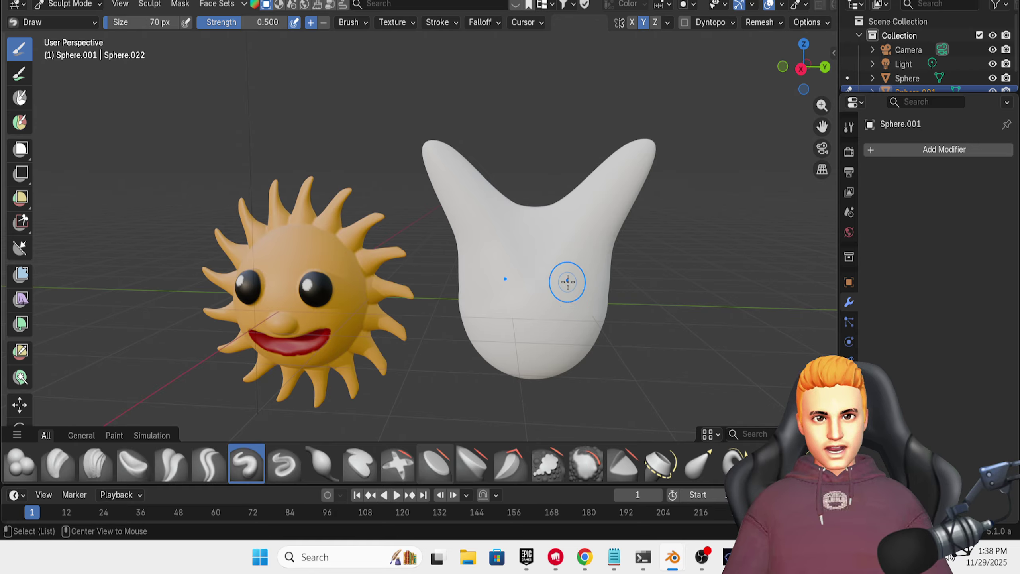
{"action": "left_click_drag", "start_coordinate": [571, 279], "coordinate": [569, 279]}
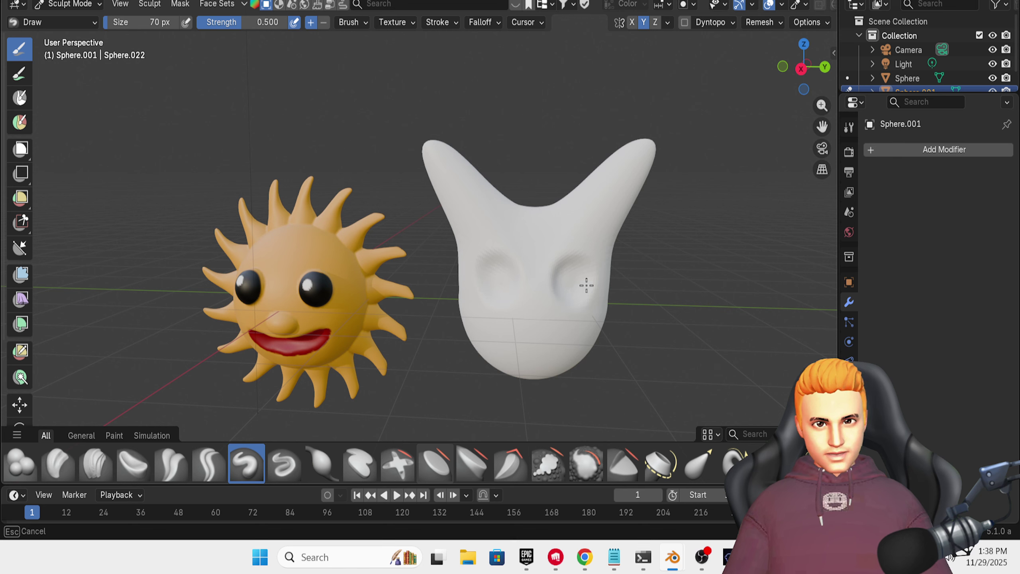
{"action": "left_click_drag", "start_coordinate": [581, 272], "coordinate": [565, 281]}
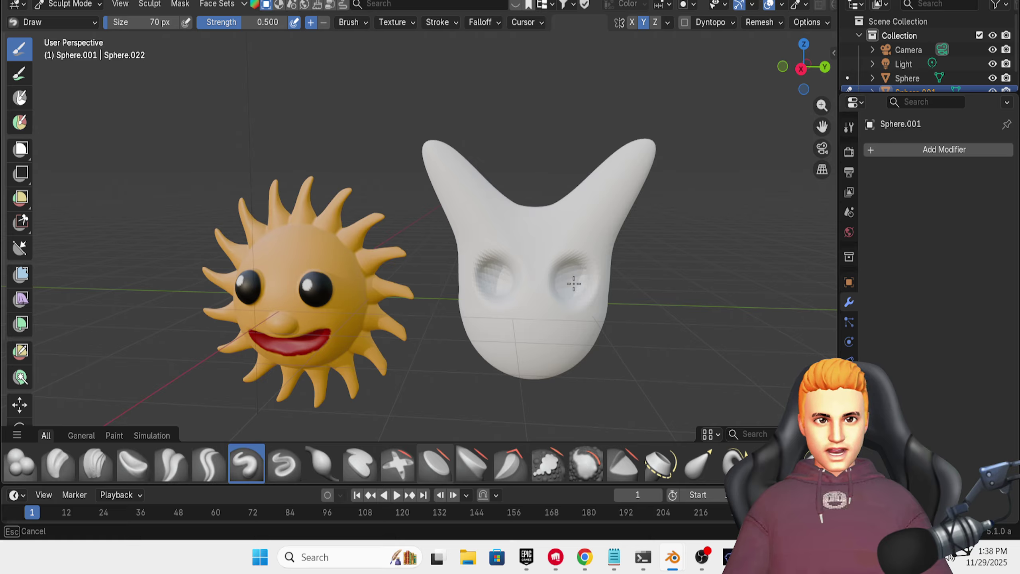
{"action": "mouse_move", "coordinate": [569, 271]}
{"action": "left_mouse_down", "text": "ctrl"}
{"action": "mouse_move", "coordinate": [569, 284]}
{"action": "mouse_move", "coordinate": [580, 279]}
{"action": "left_mouse_up", "text": "ctrl"}
- Shape an eyeball inside each eye socket with the Draw brush at 36 px
{"action": "key", "text": "bracketleft"}
{"action": "key", "text": "bracketleft"}
{"action": "key", "text": "bracketleft"}
{"action": "key", "text": "bracketleft"}
{"action": "key", "text": "bracketleft"}
{"action": "key", "text": "bracketleft"}
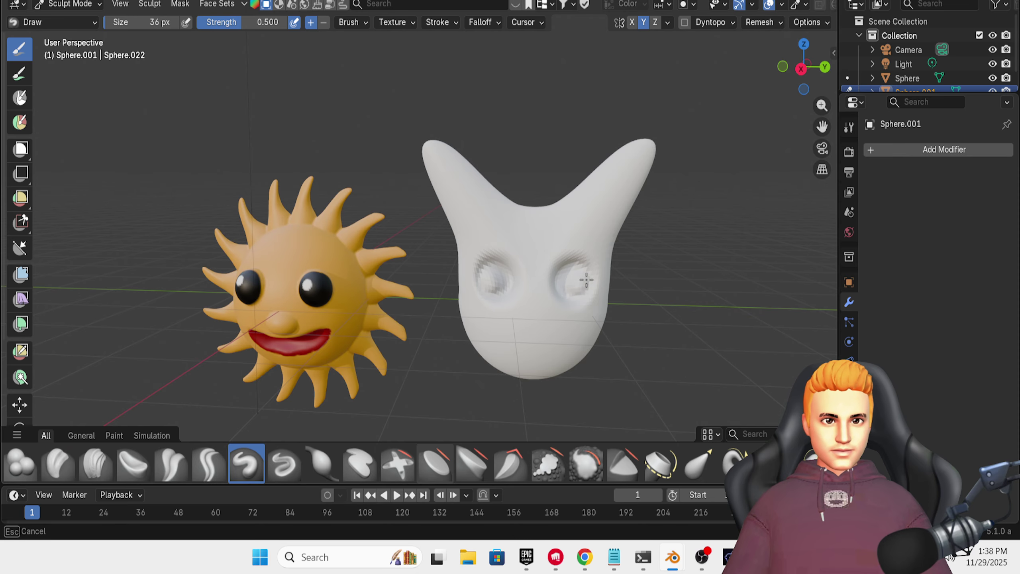
{"action": "left_click_drag", "start_coordinate": [566, 278], "coordinate": [569, 280], "text": "ctrl"}
{"action": "middle_click_drag", "start_coordinate": [577, 278], "coordinate": [570, 279]}
{"action": "left_click_drag", "start_coordinate": [568, 286], "coordinate": [567, 293], "text": "ctrl"}
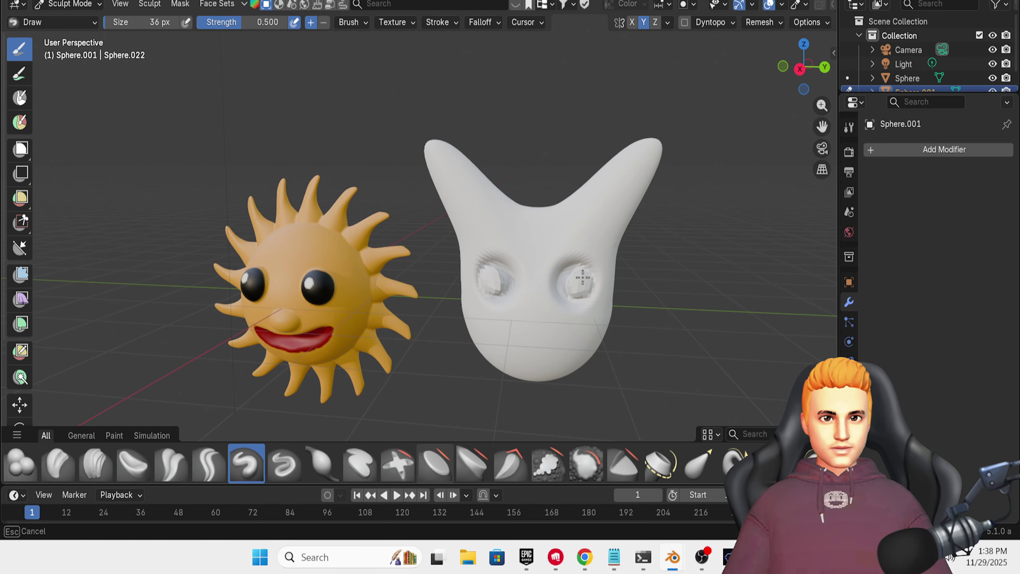
{"action": "mouse_move", "coordinate": [570, 296]}
{"action": "left_mouse_down", "text": "ctrl"}
{"action": "mouse_move", "coordinate": [583, 282]}
{"action": "mouse_move", "coordinate": [570, 301]}
{"action": "left_mouse_up", "text": "ctrl"}
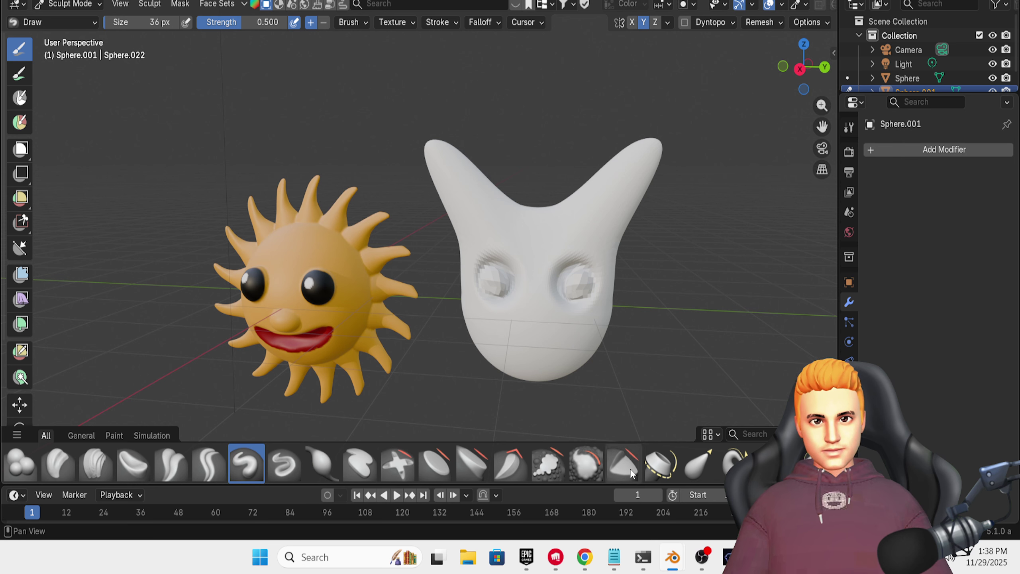
- Build up a small nose below the eyes with the Draw brush at 36 px and smooth it
{"action": "left_click", "coordinate": [698, 466]}
{"action": "middle_click_drag", "start_coordinate": [665, 288], "coordinate": [506, 346]}
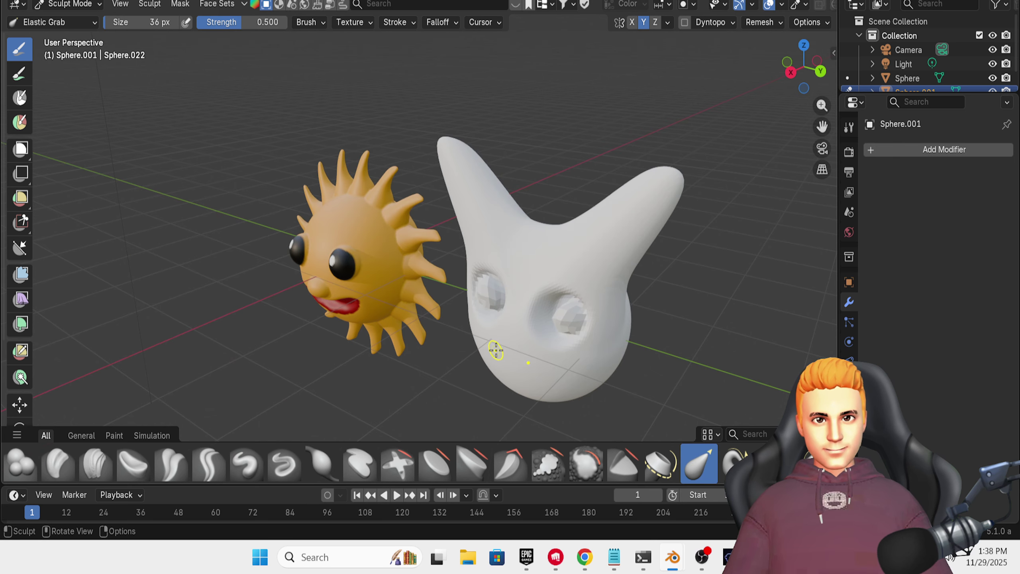
{"action": "left_click", "coordinate": [242, 467]}
{"action": "mouse_move", "coordinate": [378, 371]}
{"action": "middle_mouse_down"}
{"action": "mouse_move", "coordinate": [522, 334]}
{"action": "mouse_move", "coordinate": [526, 353]}
{"action": "mouse_move", "coordinate": [492, 349]}
{"action": "middle_mouse_up"}
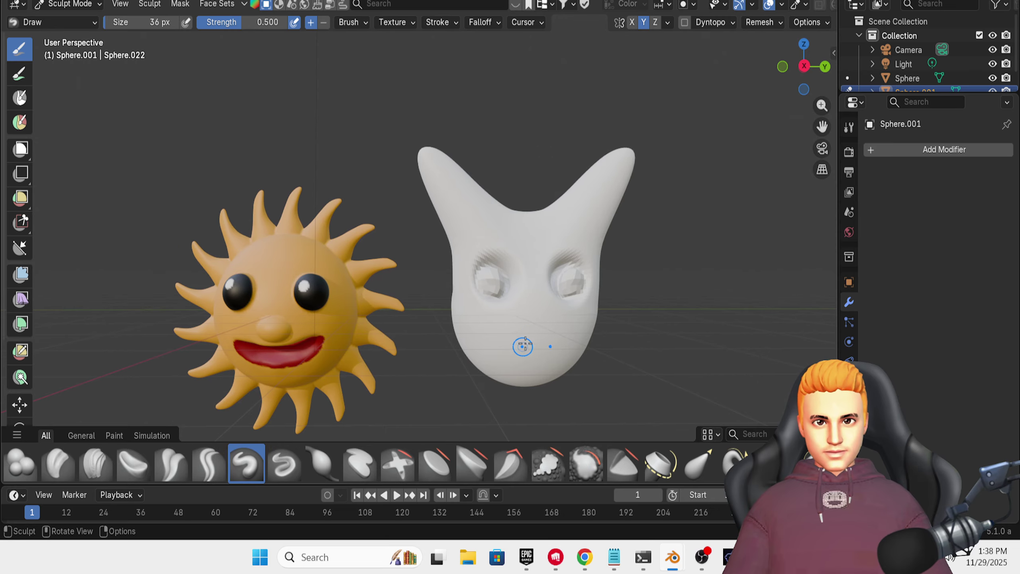
{"action": "mouse_move", "coordinate": [538, 321]}
{"action": "left_mouse_down"}
{"action": "mouse_move", "coordinate": [538, 330]}
{"action": "mouse_move", "coordinate": [547, 322]}
{"action": "left_mouse_up"}
{"action": "middle_click_drag", "start_coordinate": [558, 331], "coordinate": [548, 335]}
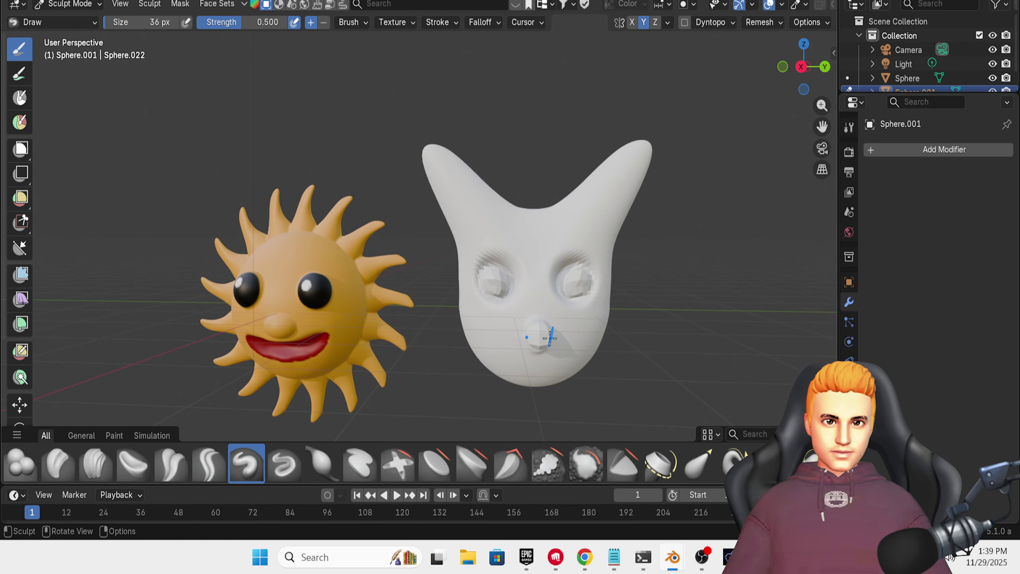
{"action": "left_click_drag", "start_coordinate": [541, 333], "coordinate": [541, 336], "text": "shift"}
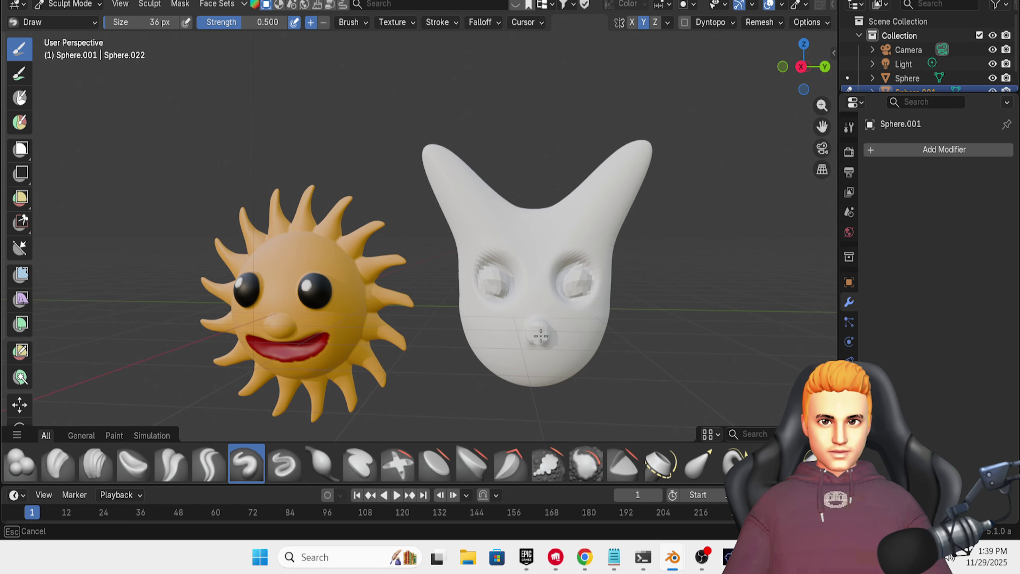
{"action": "middle_click_drag", "start_coordinate": [541, 335], "coordinate": [486, 357]}
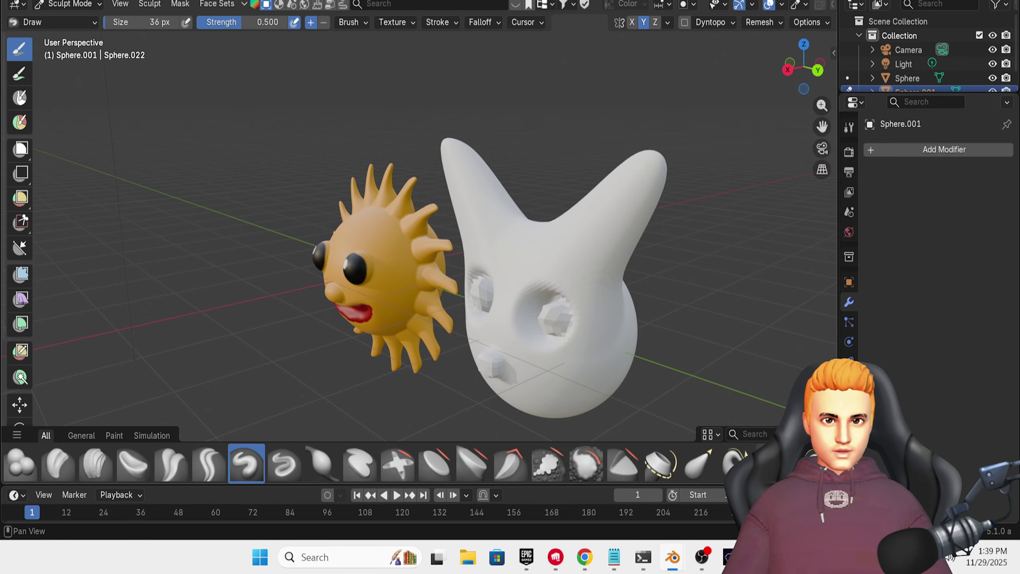
- Pull the nose forward into a pointed shape and adjust it with the Grab brush at 95 px
{"action": "left_click", "coordinate": [699, 463]}
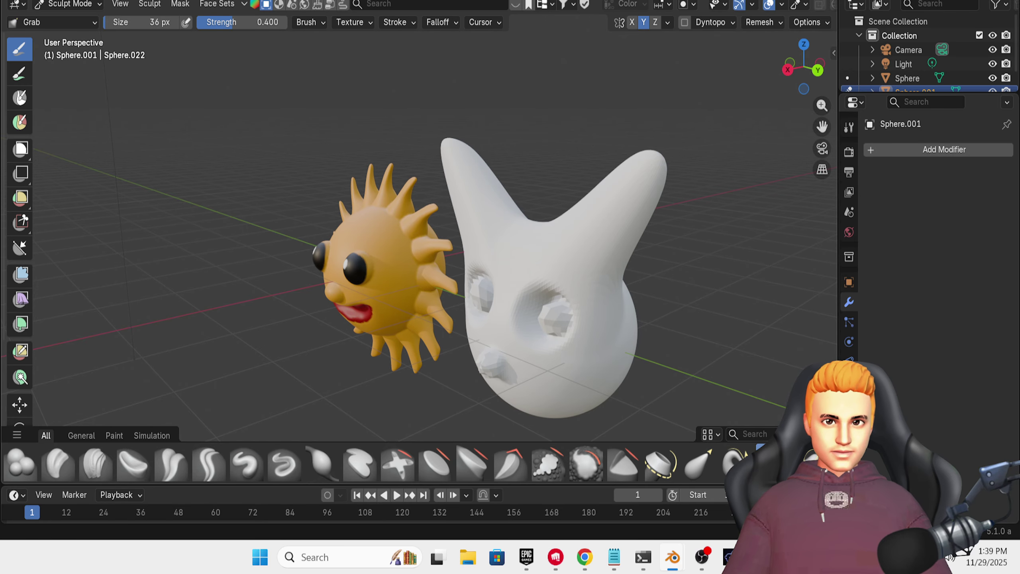
{"action": "middle_click_drag", "start_coordinate": [570, 358], "coordinate": [568, 348]}
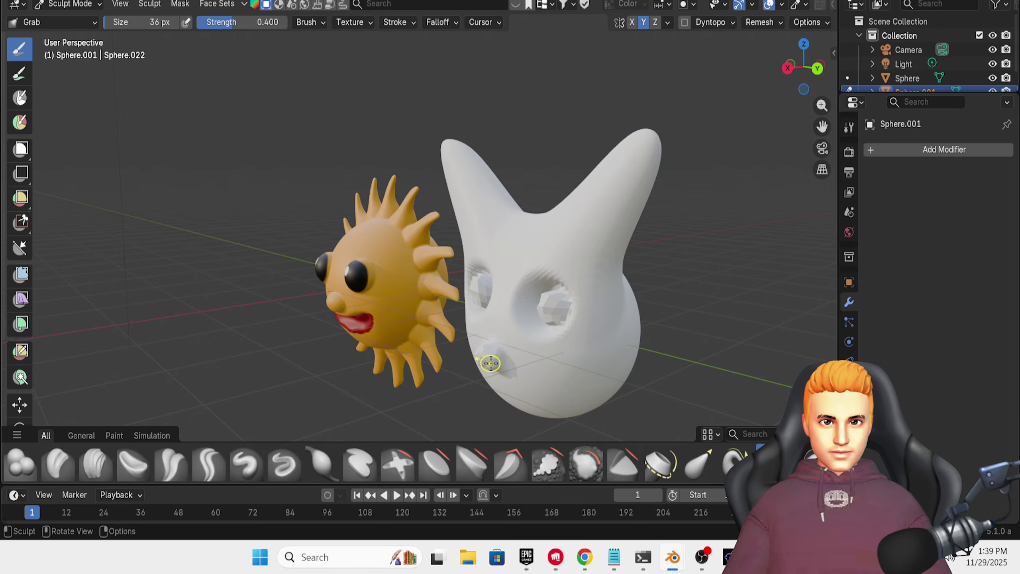
{"action": "key", "text": "bracketright"}
{"action": "key", "text": "bracketright"}
{"action": "key", "text": "bracketright"}
{"action": "key", "text": "bracketright"}
{"action": "key", "text": "bracketright"}
{"action": "key", "text": "bracketright"}
{"action": "key", "text": "bracketright"}
{"action": "key", "text": "bracketright"}
{"action": "key", "text": "bracketright"}
{"action": "key", "text": "bracketright"}
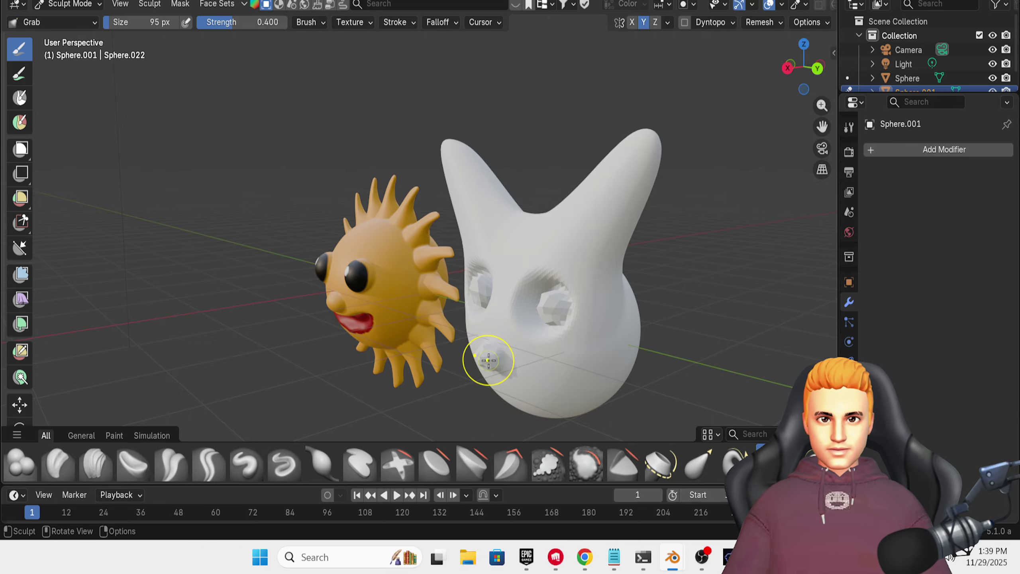
{"action": "left_click_drag", "start_coordinate": [488, 360], "coordinate": [418, 393]}
{"action": "mouse_move", "coordinate": [715, 329]}
{"action": "middle_mouse_down"}
{"action": "mouse_move", "coordinate": [756, 301]}
{"action": "mouse_move", "coordinate": [741, 308]}
{"action": "middle_mouse_up"}
{"action": "left_click_drag", "start_coordinate": [536, 346], "coordinate": [552, 338]}
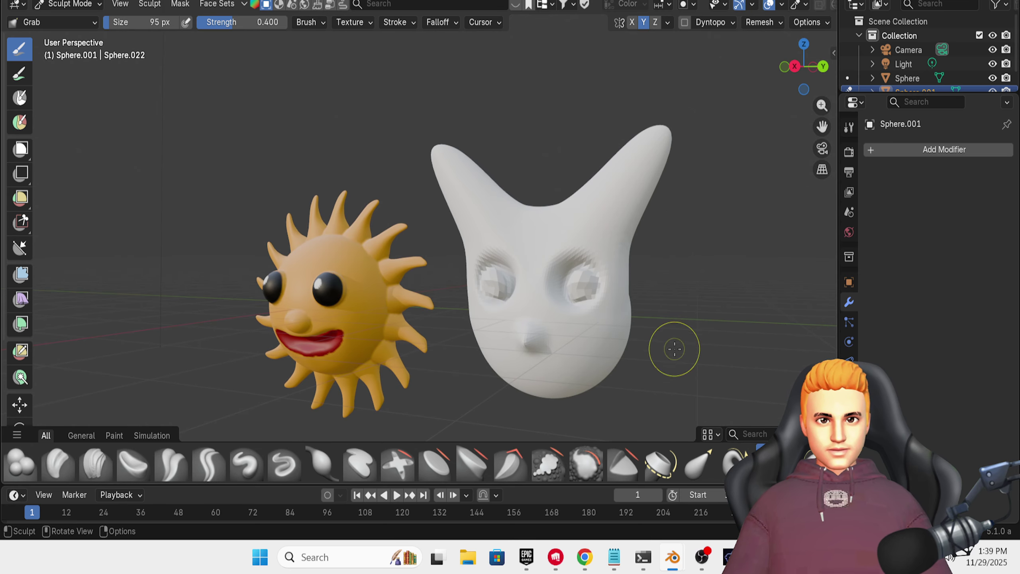
{"action": "middle_click_drag", "start_coordinate": [675, 350], "coordinate": [680, 346]}
{"action": "left_click_drag", "start_coordinate": [543, 342], "coordinate": [550, 342]}
{"action": "mouse_move", "coordinate": [673, 366]}
{"action": "middle_mouse_down"}
{"action": "mouse_move", "coordinate": [634, 360]}
{"action": "mouse_move", "coordinate": [668, 365]}
{"action": "middle_mouse_up"}
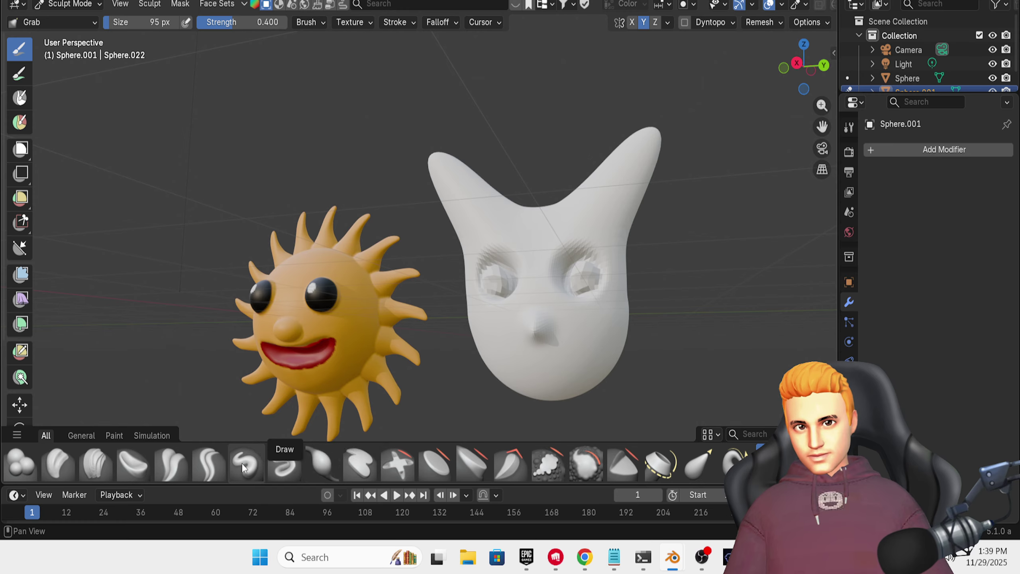
- Try to carve a curved smile under the nose with the Crease Polish brush at 95 px and smooth the eyes
{"action": "left_click", "coordinate": [163, 459]}
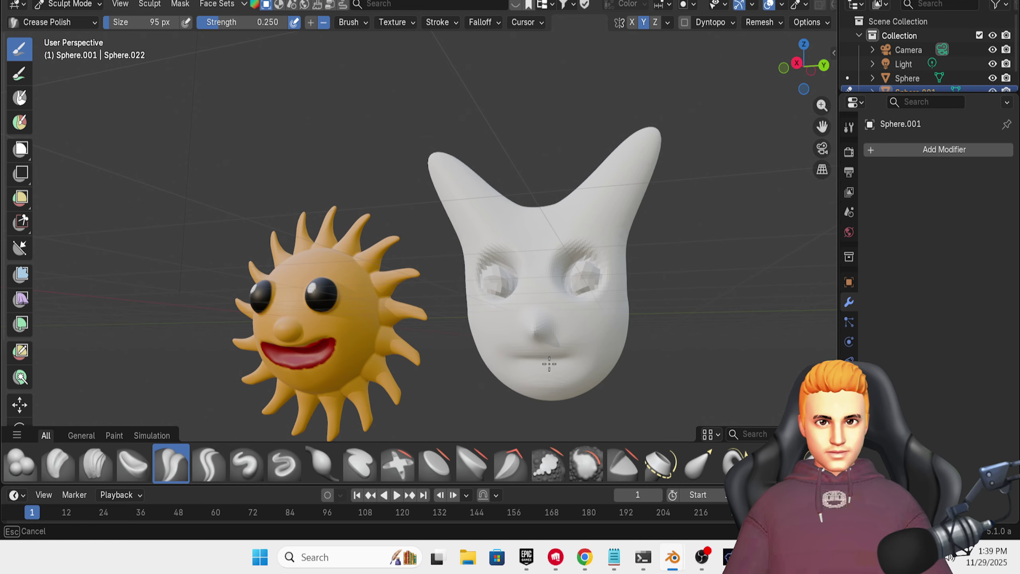
{"action": "left_click_drag", "start_coordinate": [573, 363], "coordinate": [590, 340]}
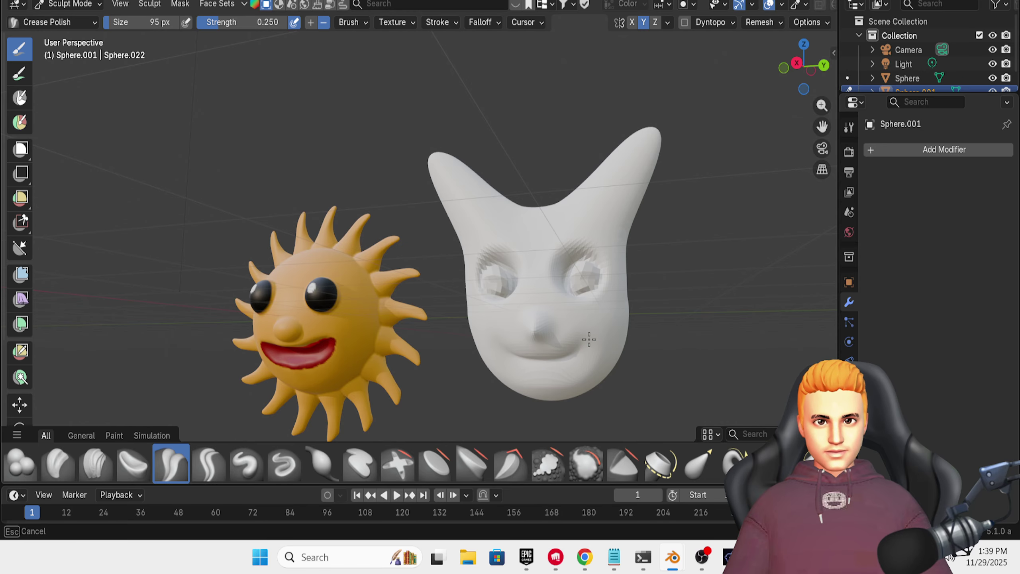
{"action": "left_click_drag", "start_coordinate": [546, 368], "coordinate": [547, 366]}
{"action": "mouse_move", "coordinate": [548, 365]}
{"action": "left_mouse_down"}
{"action": "mouse_move", "coordinate": [558, 385]}
{"action": "mouse_move", "coordinate": [578, 349]}
{"action": "mouse_move", "coordinate": [563, 359]}
{"action": "left_mouse_up"}
{"action": "middle_click_drag", "start_coordinate": [575, 368], "coordinate": [585, 364]}
{"action": "left_click_drag", "start_coordinate": [577, 358], "coordinate": [593, 370]}
{"action": "scroll", "coordinate": [623, 378], "scroll_direction": "down", "scroll_amount": 1}
{"action": "middle_click_drag", "start_coordinate": [601, 361], "coordinate": [606, 364]}
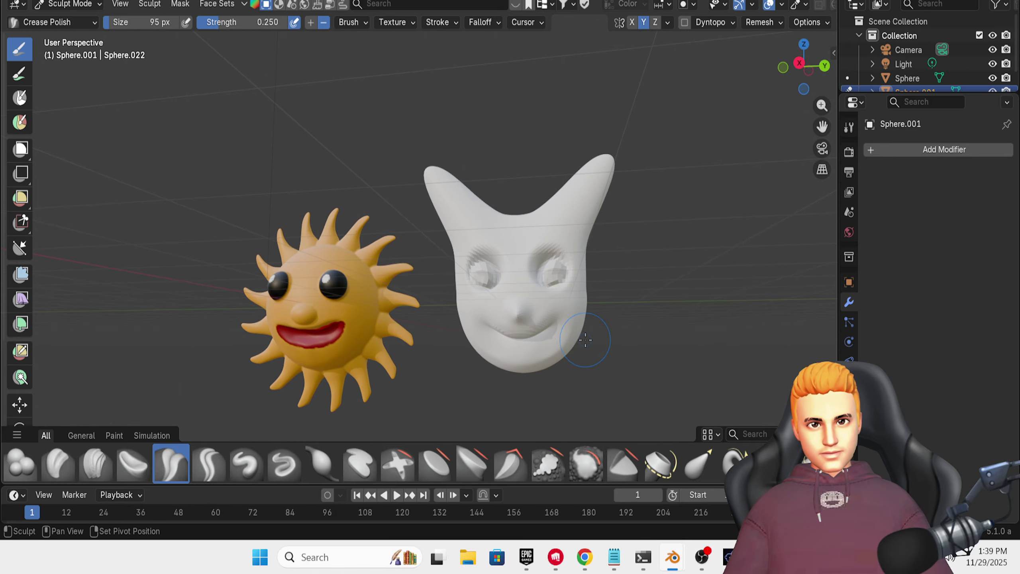
{"action": "left_click_drag", "start_coordinate": [558, 267], "coordinate": [555, 276], "text": "shift"}
{"action": "middle_click_drag", "start_coordinate": [605, 335], "coordinate": [591, 342]}
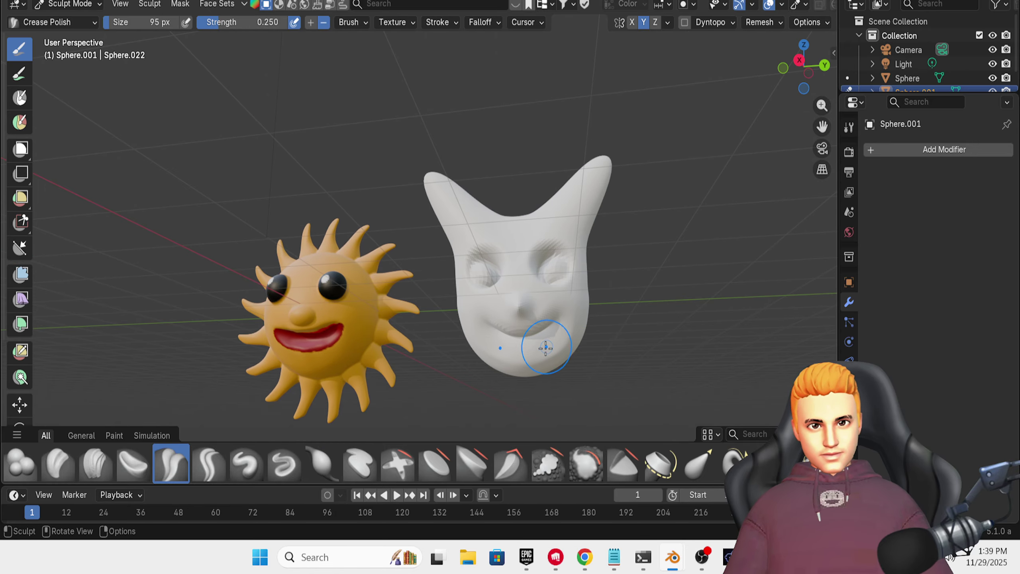
- Undo the eye smoothing and the Crease Polish mouth strokes
{"action": "key", "text": "ctrl+z"}
{"action": "key", "text": "ctrl+z"}
{"action": "key", "text": "ctrl+z"}
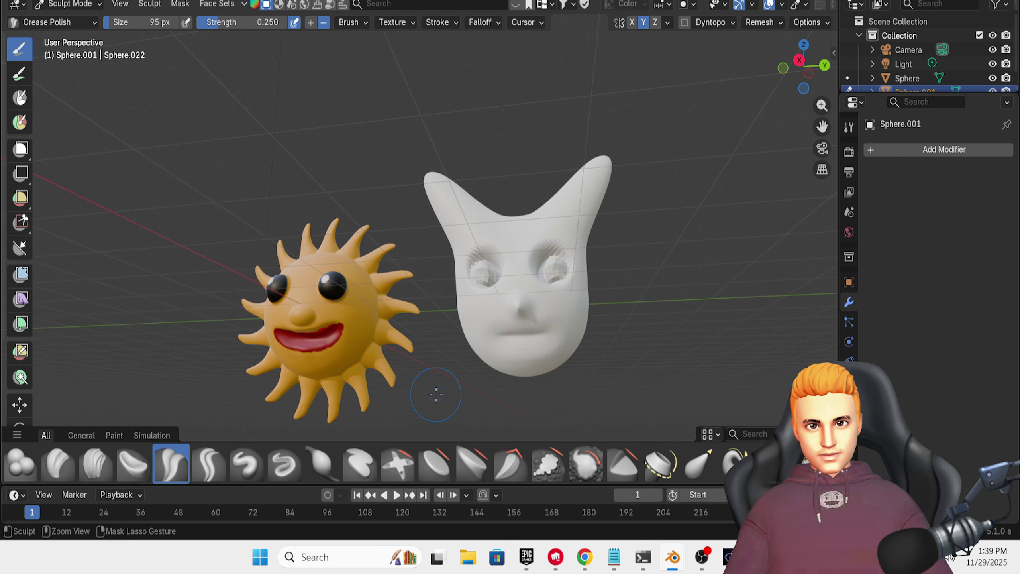
- Reduce the brush size to 85 px, select the Draw Sharp brush, and check the sculpting workflow notes in Notepad
{"action": "left_click", "coordinate": [255, 462]}
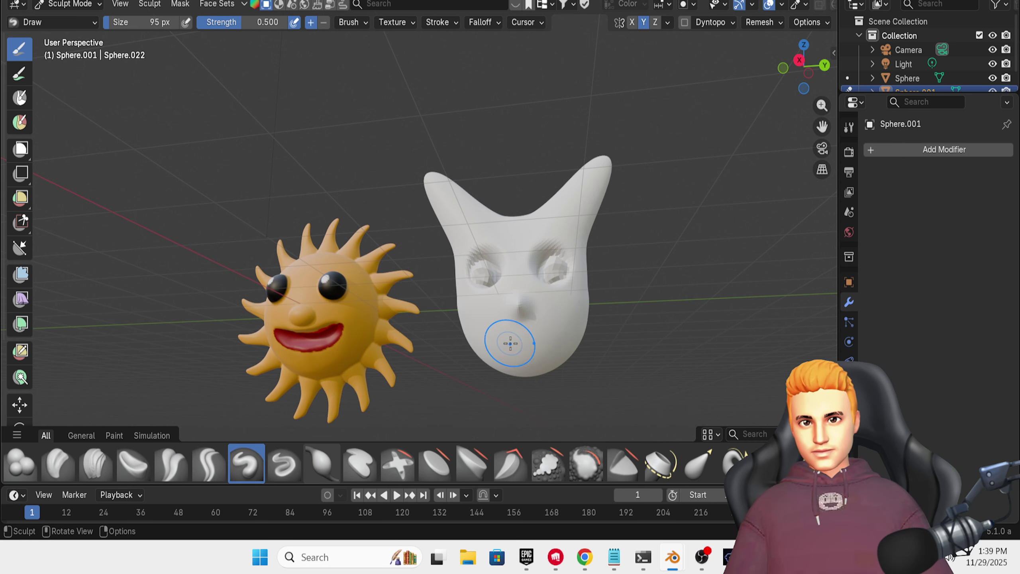
{"action": "key", "text": "bracketleft"}
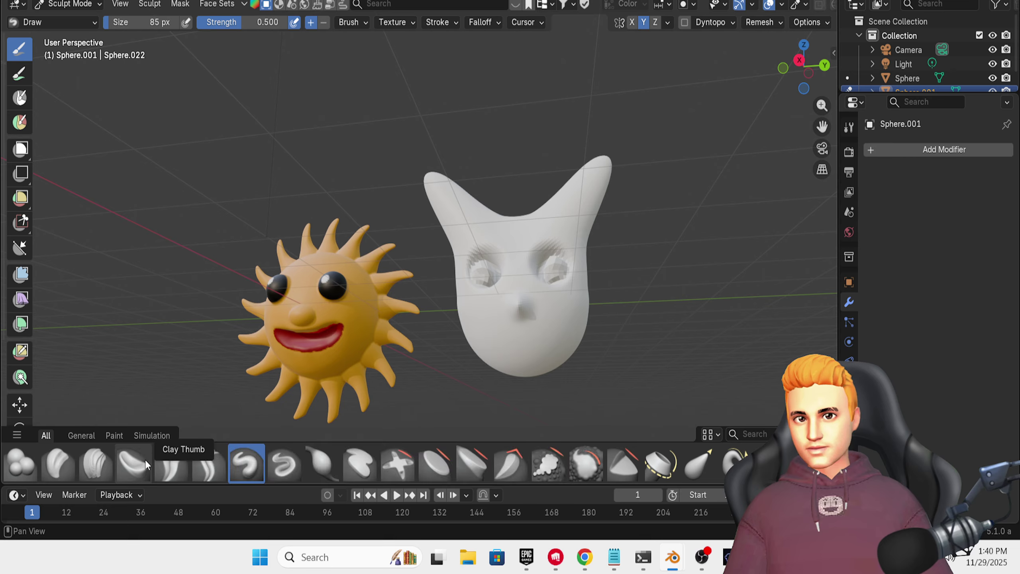
{"action": "left_click", "coordinate": [300, 462]}
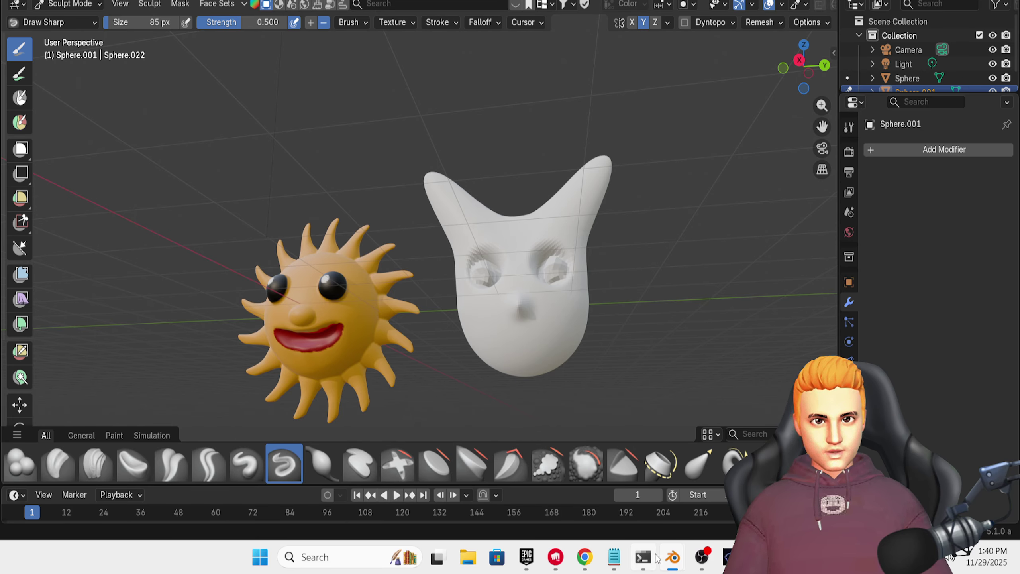
{"action": "left_click", "coordinate": [614, 557]}
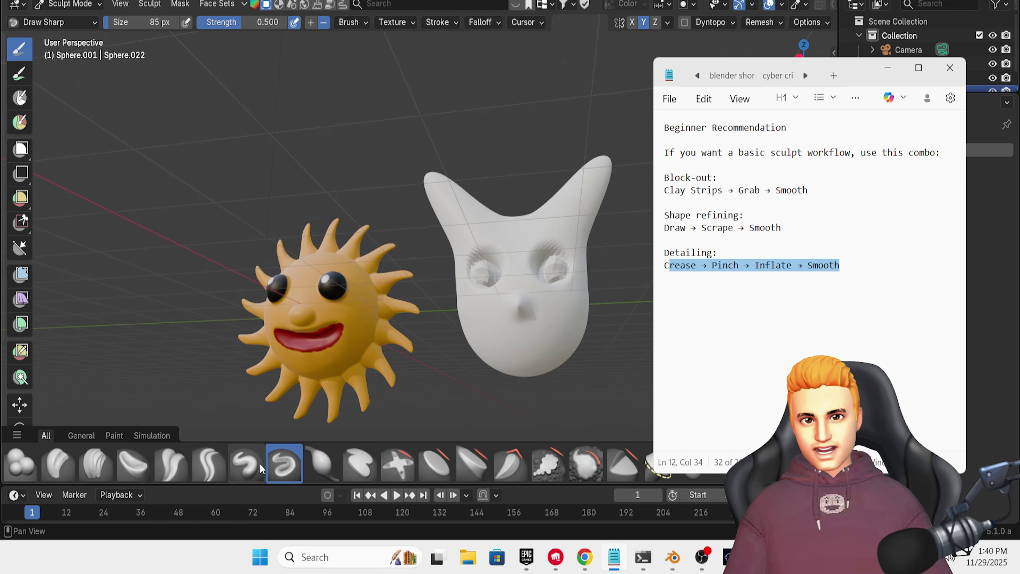
- Back in Blender, carve and deepen a wide smiling mouth below the nose with the Crease Sharp brush at 85 px
{"action": "left_click", "coordinate": [200, 467]}
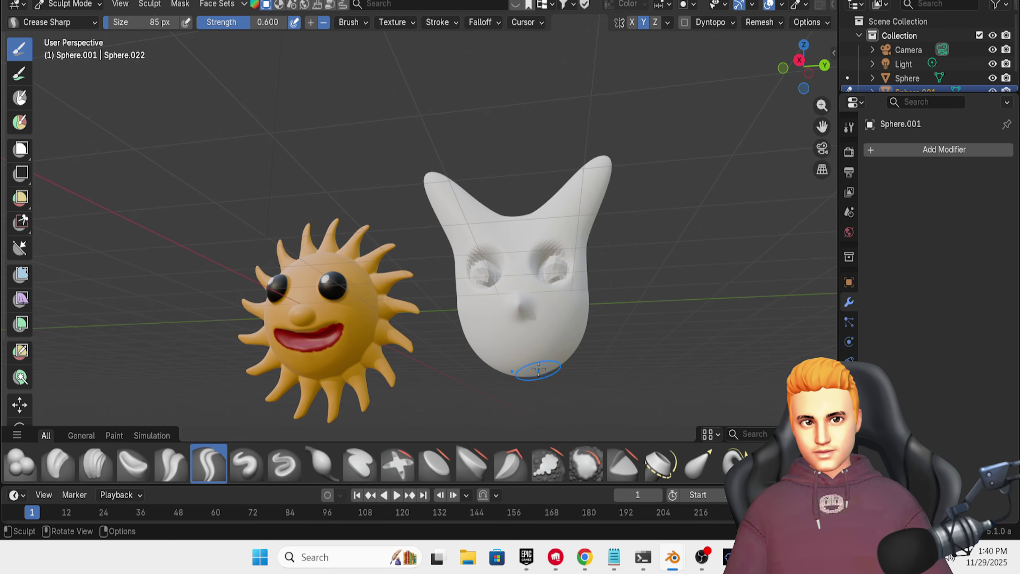
{"action": "left_click_drag", "start_coordinate": [522, 341], "coordinate": [547, 340]}
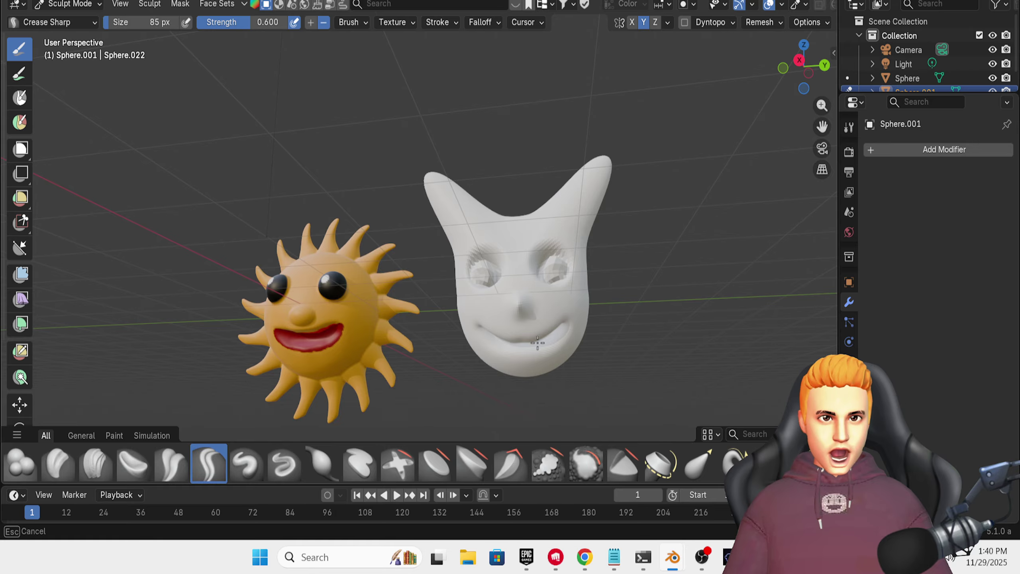
{"action": "mouse_move", "coordinate": [525, 346]}
{"action": "left_mouse_down"}
{"action": "mouse_move", "coordinate": [557, 351]}
{"action": "mouse_move", "coordinate": [540, 338]}
{"action": "mouse_move", "coordinate": [522, 351]}
{"action": "left_mouse_up"}
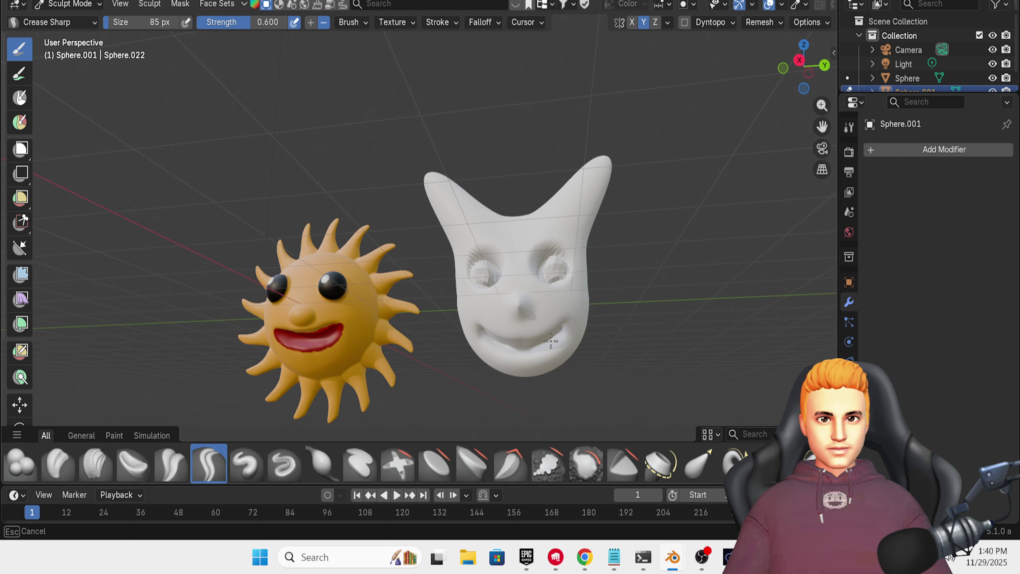
{"action": "mouse_move", "coordinate": [527, 350]}
{"action": "left_mouse_down"}
{"action": "mouse_move", "coordinate": [539, 345]}
{"action": "mouse_move", "coordinate": [531, 338]}
{"action": "mouse_move", "coordinate": [558, 345]}
{"action": "mouse_move", "coordinate": [549, 358]}
{"action": "left_mouse_up"}
{"action": "middle_click_drag", "start_coordinate": [632, 374], "coordinate": [599, 380]}
{"action": "mouse_move", "coordinate": [532, 351]}
{"action": "middle_mouse_down"}
{"action": "mouse_move", "coordinate": [555, 354]}
{"action": "mouse_move", "coordinate": [518, 357]}
{"action": "mouse_move", "coordinate": [549, 359]}
{"action": "middle_mouse_up"}
{"action": "left_click_drag", "start_coordinate": [549, 359], "coordinate": [545, 375]}
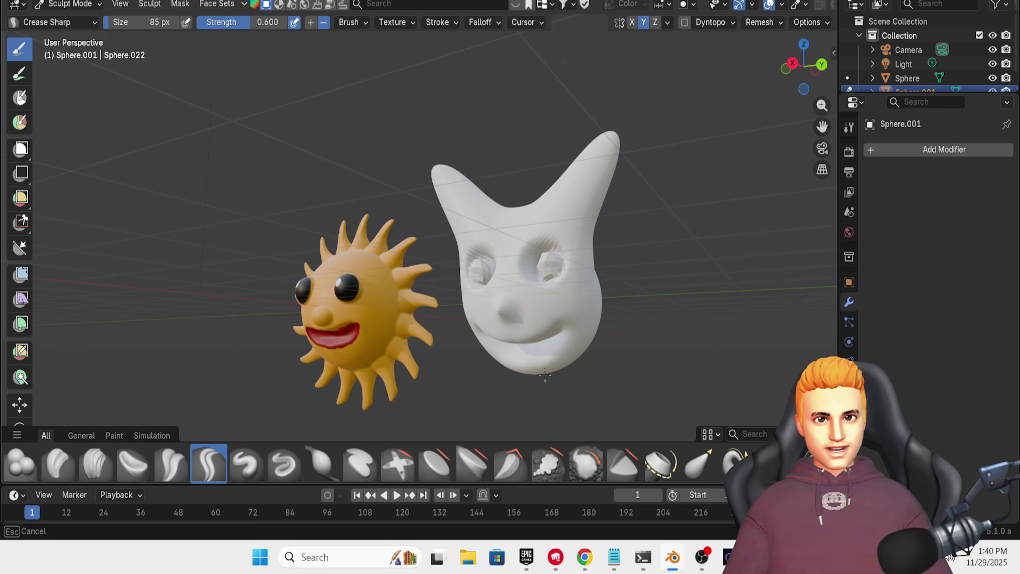
- Try to rework the eared head's eyes with the Crease Sharp brush at 85 px, and undo the eye strokes
{"action": "mouse_move", "coordinate": [545, 375]}
{"action": "middle_mouse_down"}
{"action": "mouse_move", "coordinate": [499, 354]}
{"action": "mouse_move", "coordinate": [542, 354]}
{"action": "middle_mouse_up"}
{"action": "left_click_drag", "start_coordinate": [522, 261], "coordinate": [549, 271]}
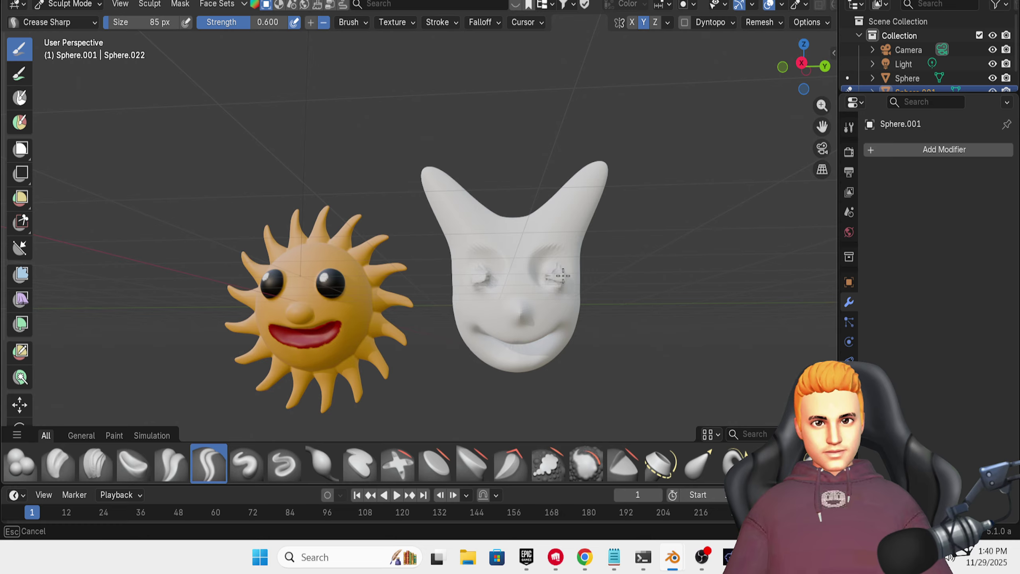
{"action": "left_click_drag", "start_coordinate": [544, 270], "coordinate": [548, 270]}
{"action": "key", "text": "ctrl+z"}
{"action": "key", "text": "ctrl+z"}
{"action": "key", "text": "ctrl+z"}
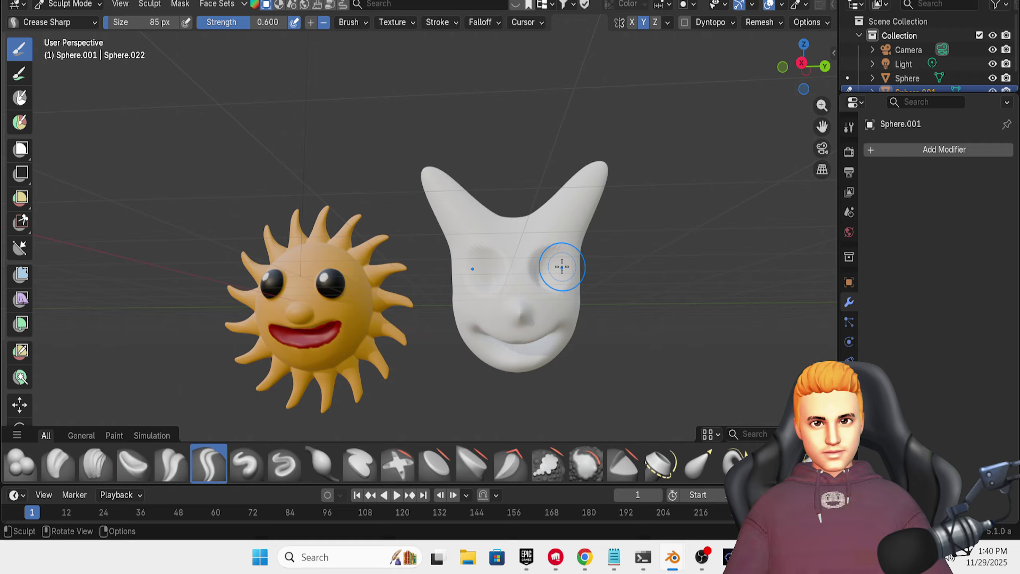
- Try to fill the eye sockets with the Draw brush at 85 px and 0.500 strength, and undo the strokes
{"action": "left_click", "coordinate": [250, 469]}
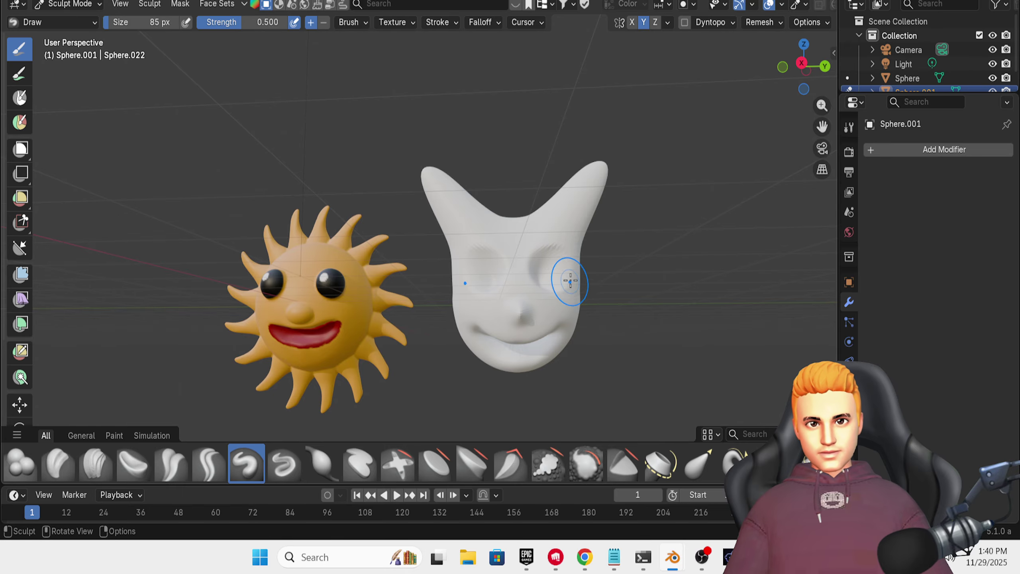
{"action": "left_click_drag", "start_coordinate": [566, 277], "coordinate": [556, 280]}
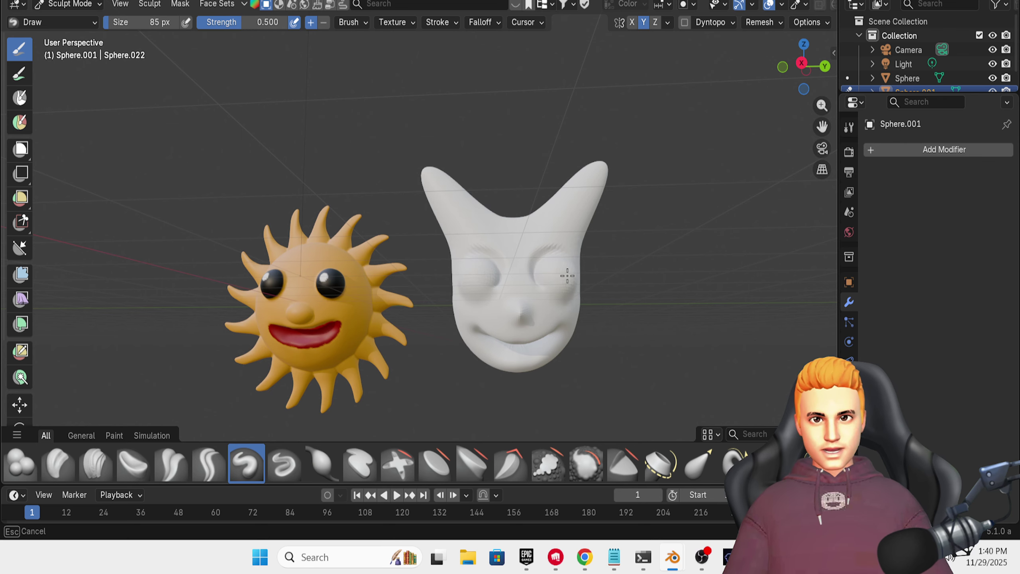
{"action": "mouse_move", "coordinate": [567, 275]}
{"action": "left_mouse_down"}
{"action": "mouse_move", "coordinate": [570, 306]}
{"action": "mouse_move", "coordinate": [564, 298]}
{"action": "left_mouse_up"}
{"action": "mouse_move", "coordinate": [674, 299]}
{"action": "middle_mouse_down"}
{"action": "mouse_move", "coordinate": [625, 313]}
{"action": "mouse_move", "coordinate": [631, 306]}
{"action": "middle_mouse_up"}
{"action": "key", "text": "ctrl+z"}
{"action": "key", "text": "ctrl+z"}
{"action": "key", "text": "ctrl+z"}
{"action": "key", "text": "ctrl+z"}
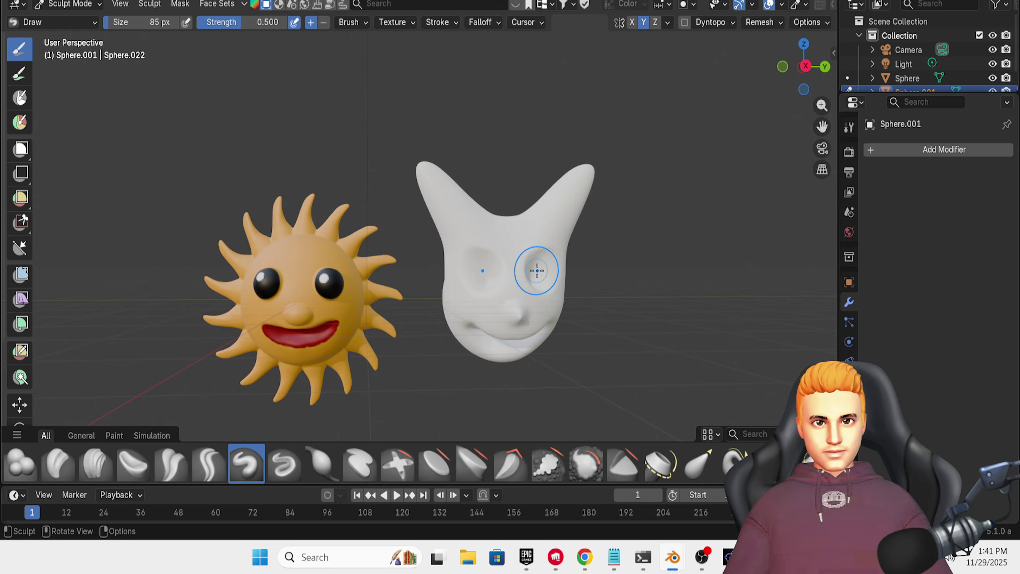
- Build up rounded eyeballs inside both eye sockets of the eared head with the Draw brush at 85 px
{"action": "left_click_drag", "start_coordinate": [537, 270], "coordinate": [540, 272]}
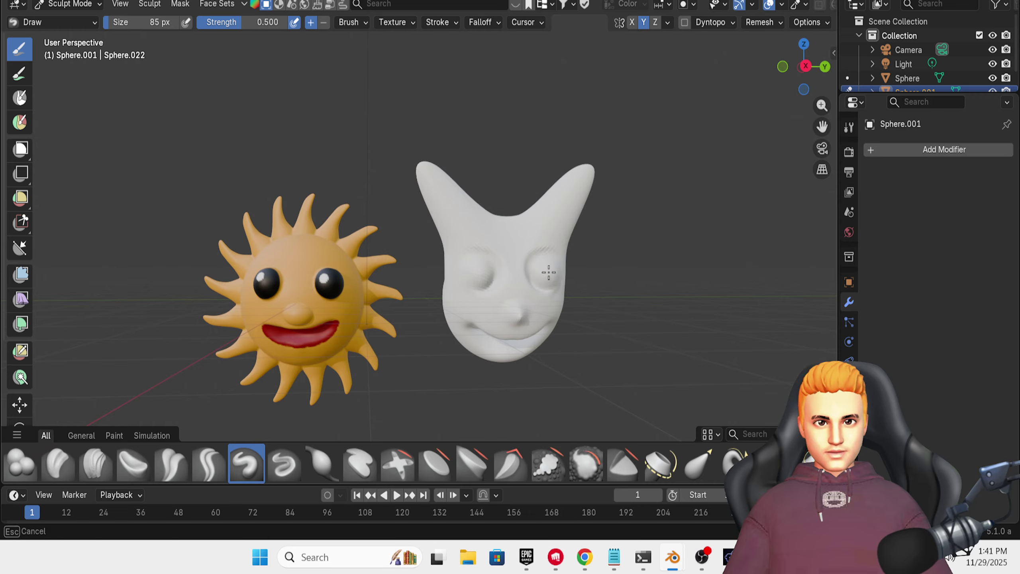
{"action": "left_click_drag", "start_coordinate": [543, 277], "coordinate": [544, 278]}
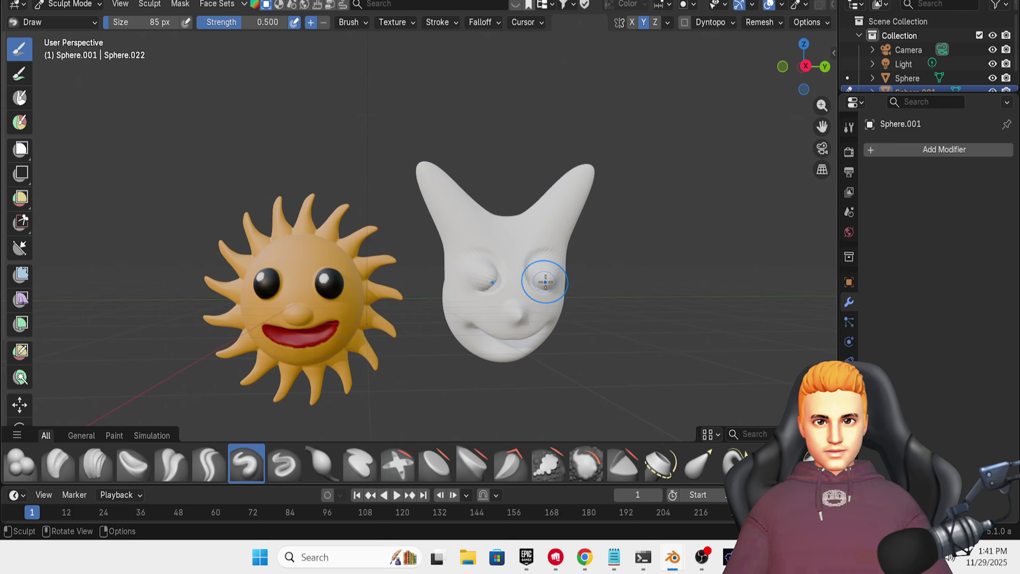
{"action": "middle_click_drag", "start_coordinate": [544, 278], "coordinate": [558, 289]}
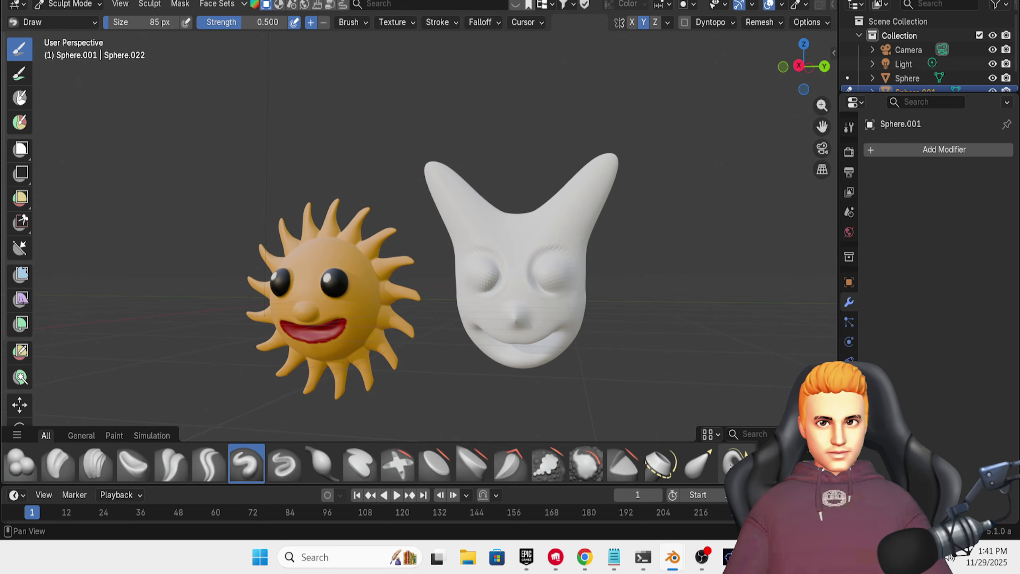
- Select the Elastic Grab brush and examine the eared head's eyes and mouth from several angles
{"action": "left_click", "coordinate": [699, 465]}
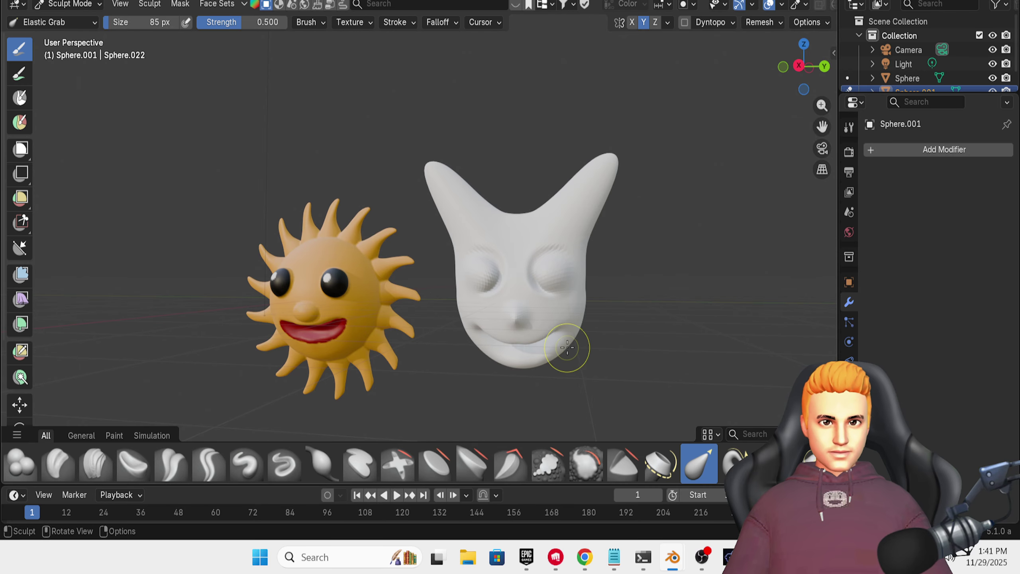
{"action": "mouse_move", "coordinate": [643, 355]}
{"action": "middle_mouse_down"}
{"action": "mouse_move", "coordinate": [656, 353]}
{"action": "mouse_move", "coordinate": [551, 341]}
{"action": "mouse_move", "coordinate": [574, 342]}
{"action": "middle_mouse_up"}
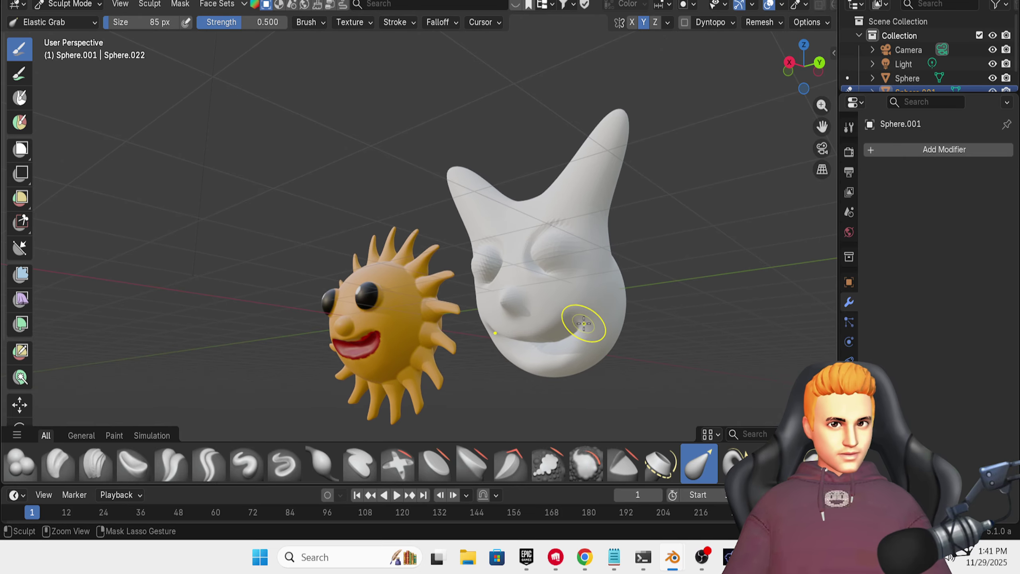
{"action": "mouse_move", "coordinate": [581, 326]}
{"action": "middle_mouse_down"}
{"action": "mouse_move", "coordinate": [687, 342]}
{"action": "mouse_move", "coordinate": [663, 356]}
{"action": "mouse_move", "coordinate": [611, 362]}
{"action": "mouse_move", "coordinate": [603, 353]}
{"action": "middle_mouse_up"}
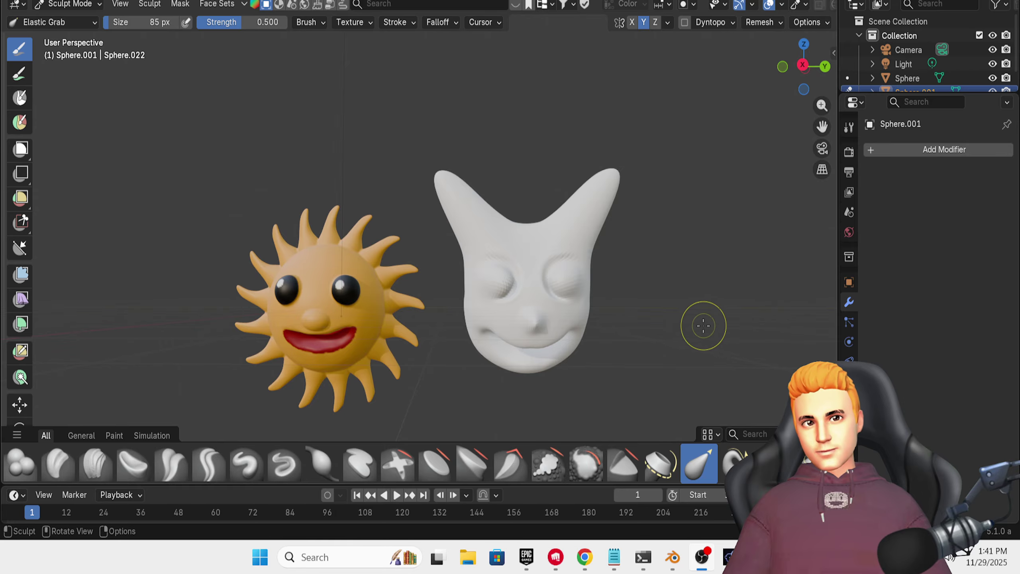
{"action": "mouse_move", "coordinate": [679, 330]}
{"action": "middle_mouse_down"}
{"action": "mouse_move", "coordinate": [648, 325]}
{"action": "mouse_move", "coordinate": [649, 315]}
{"action": "mouse_move", "coordinate": [636, 322]}
{"action": "mouse_move", "coordinate": [651, 326]}
{"action": "middle_mouse_up"}
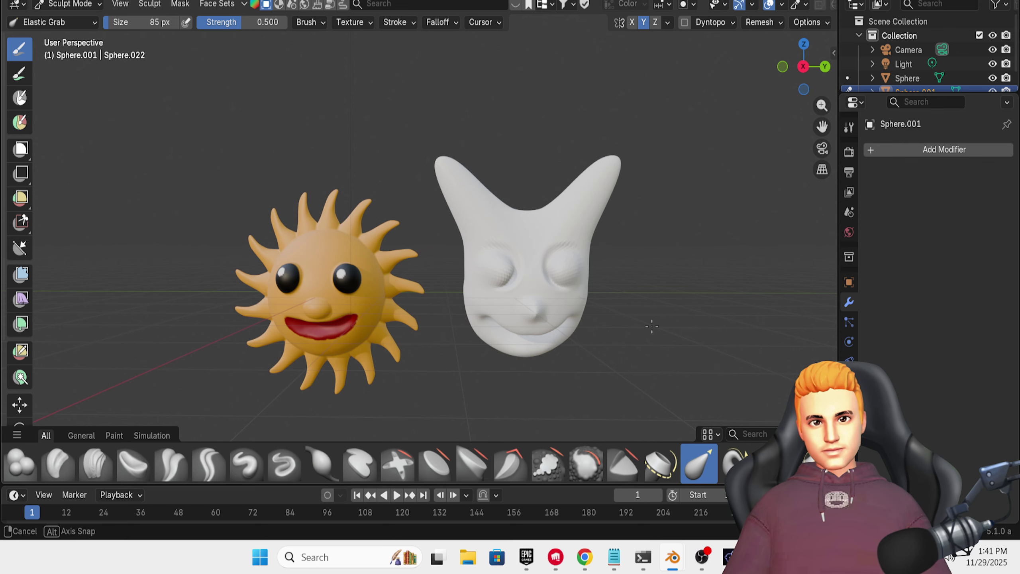
{"action": "middle_click_drag", "start_coordinate": [652, 326], "coordinate": [652, 326]}
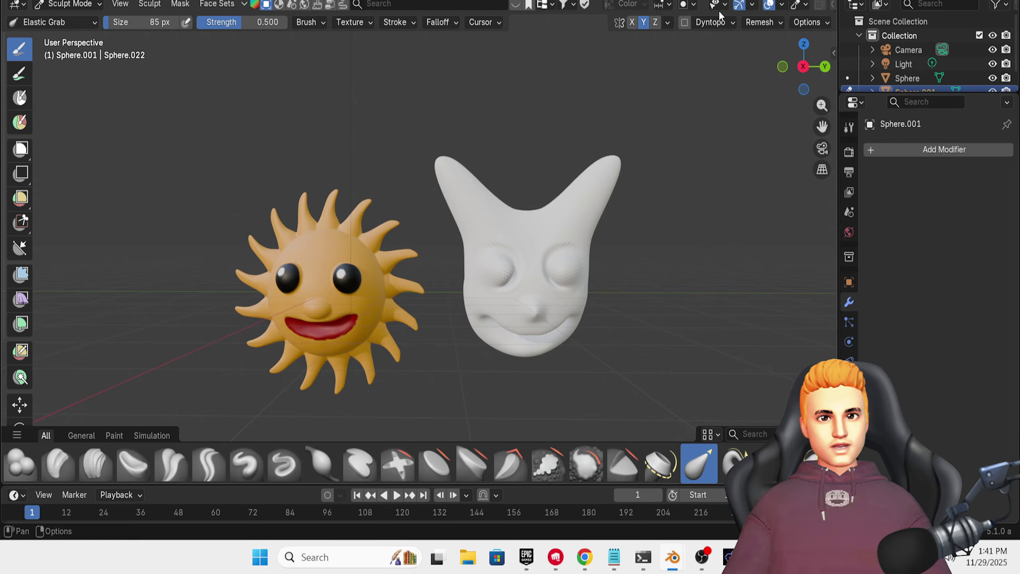
- Look through the camera, lock the camera to the view, and frame both heads from the front
{"action": "scroll", "coordinate": [715, 10], "scroll_direction": "down", "scroll_amount": 1}
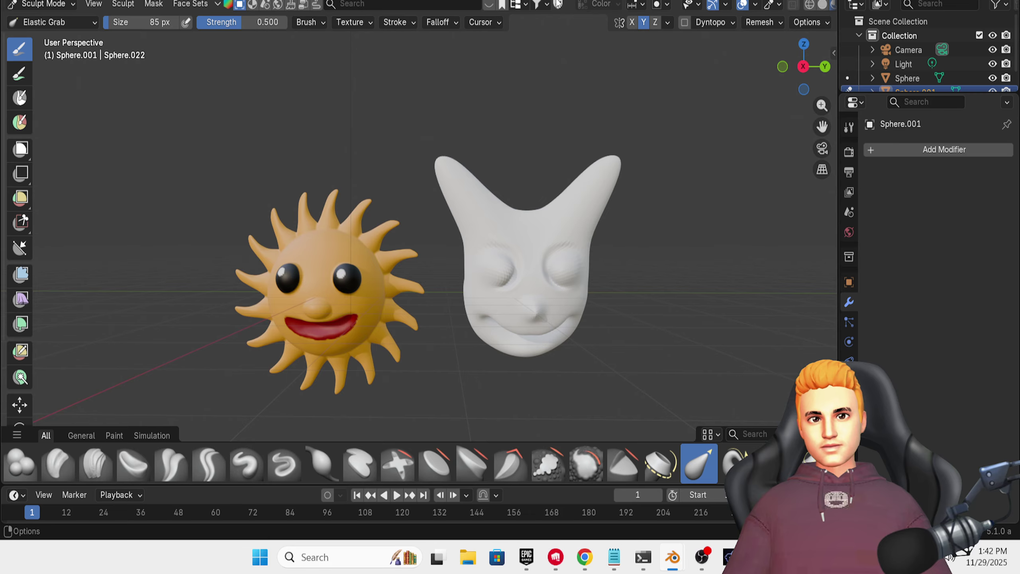
{"action": "left_click", "coordinate": [822, 146]}
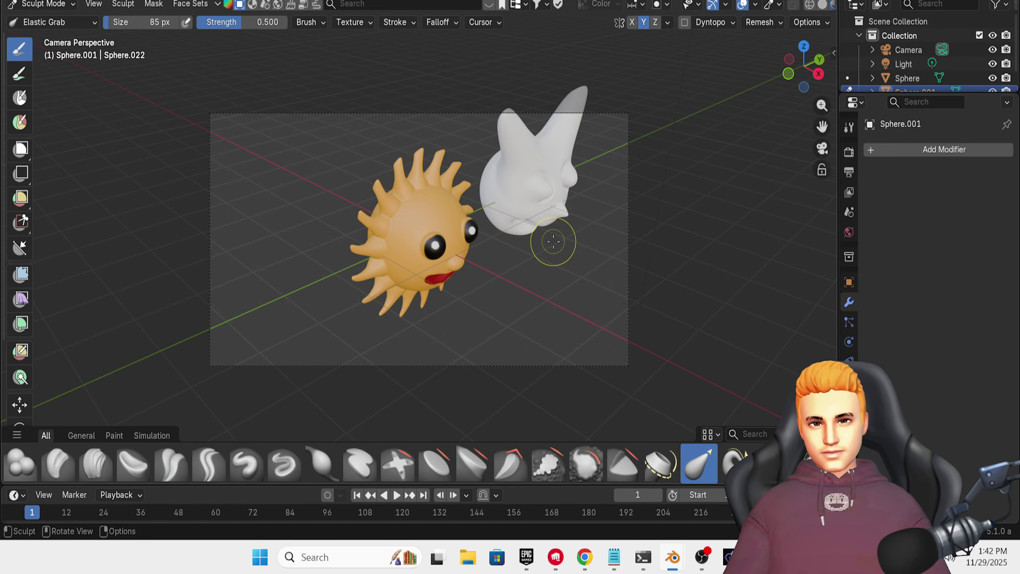
{"action": "key", "text": "m"}
{"action": "key", "text": "n"}
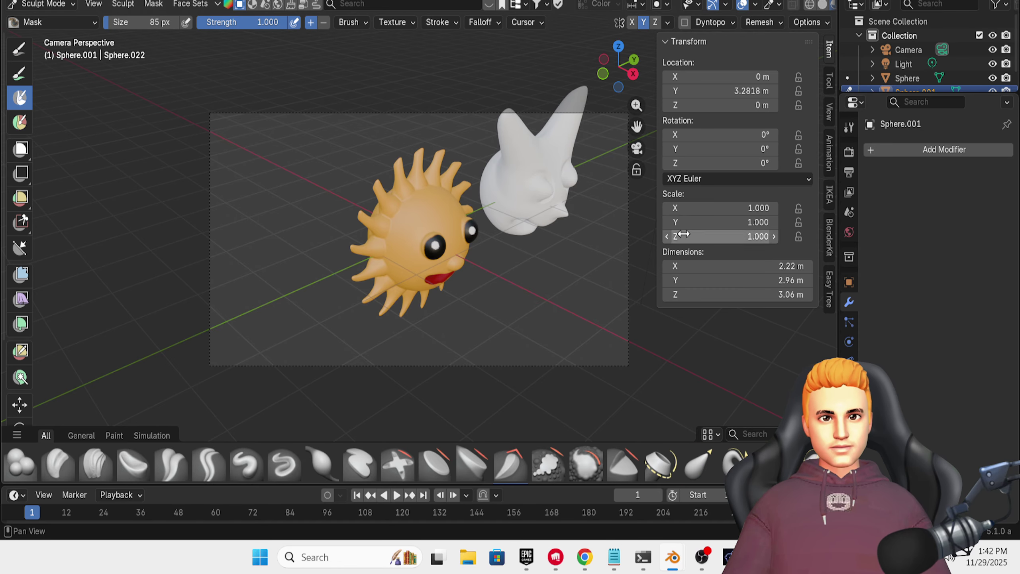
{"action": "left_click", "coordinate": [825, 108]}
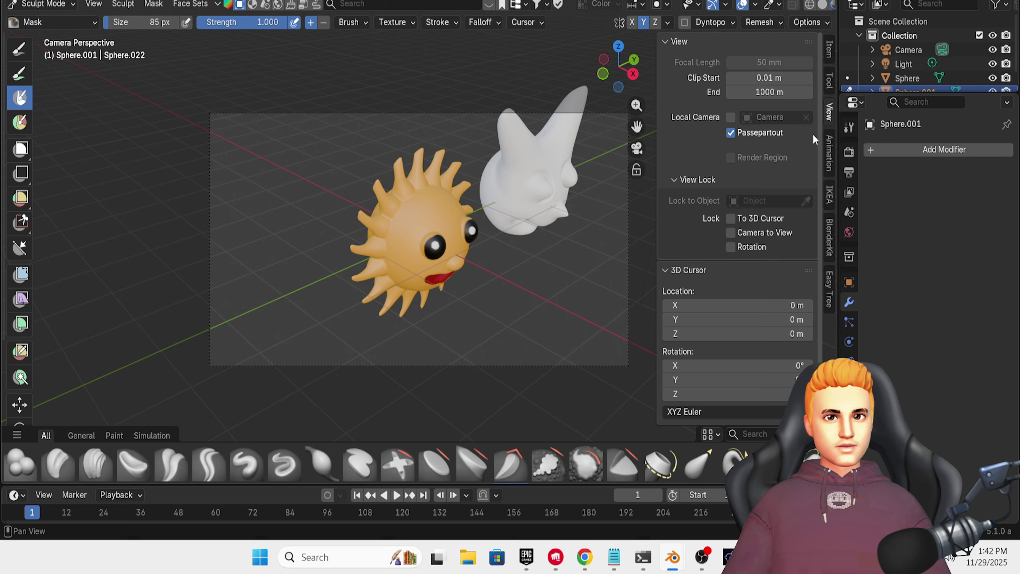
{"action": "left_click", "coordinate": [741, 222]}
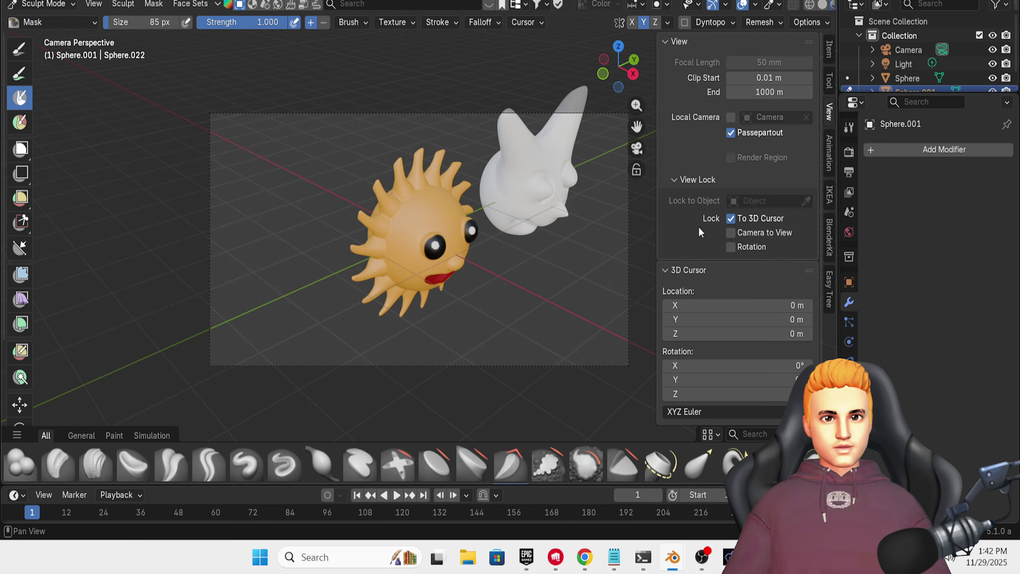
{"action": "left_click", "coordinate": [731, 220]}
{"action": "middle_click_drag", "start_coordinate": [571, 273], "coordinate": [496, 237]}
{"action": "left_click", "coordinate": [731, 233]}
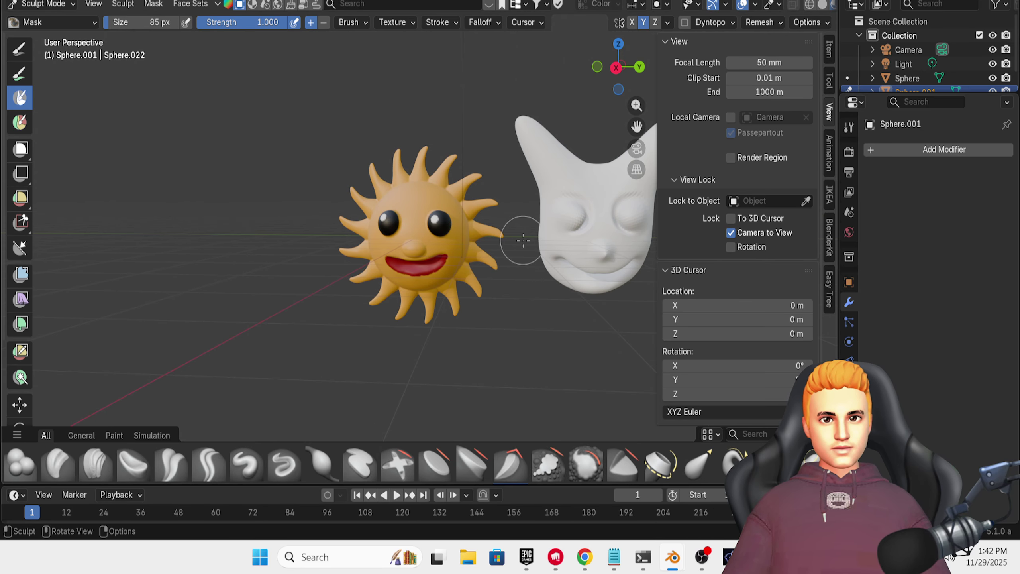
{"action": "key", "text": "KP_0"}
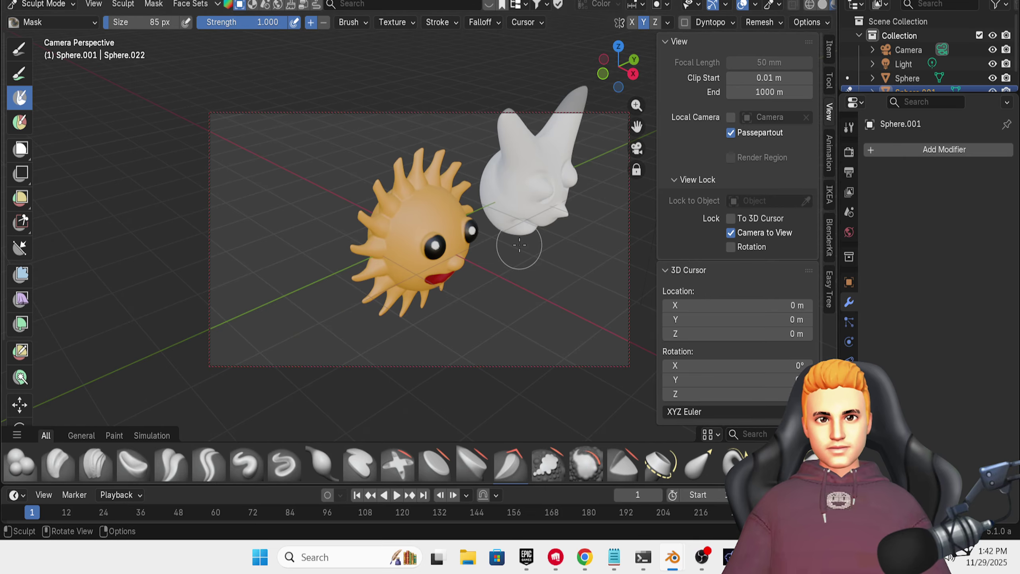
{"action": "mouse_move", "coordinate": [515, 241]}
{"action": "middle_mouse_down"}
{"action": "mouse_move", "coordinate": [442, 220]}
{"action": "mouse_move", "coordinate": [396, 242]}
{"action": "middle_mouse_up"}
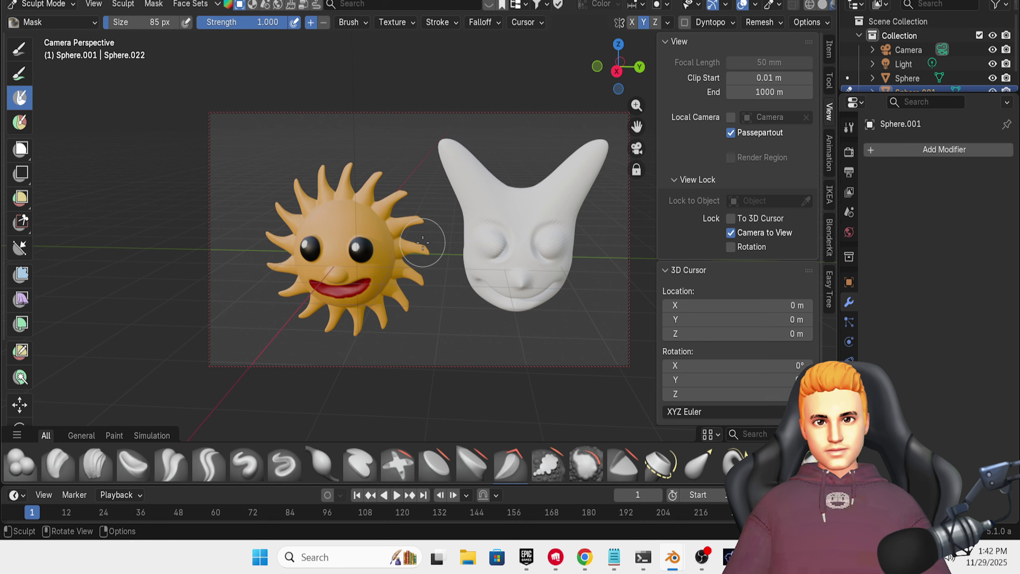
- Switch the viewport to rendered shading and select the scene's light
{"action": "scroll", "coordinate": [801, 5], "scroll_direction": "down", "scroll_amount": 2}
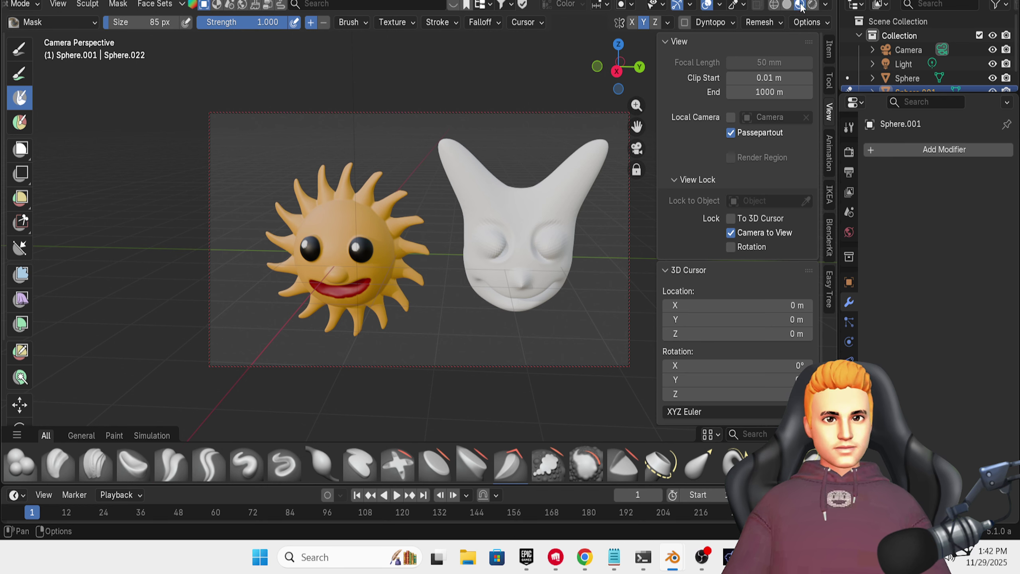
{"action": "left_click", "coordinate": [812, 4]}
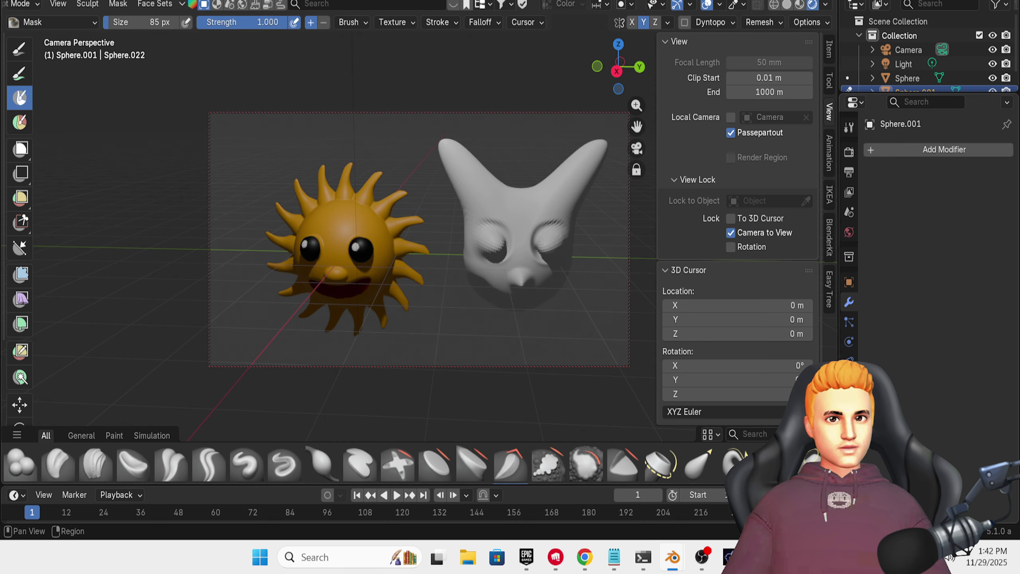
{"action": "scroll", "coordinate": [915, 79], "scroll_direction": "down", "scroll_amount": 1}
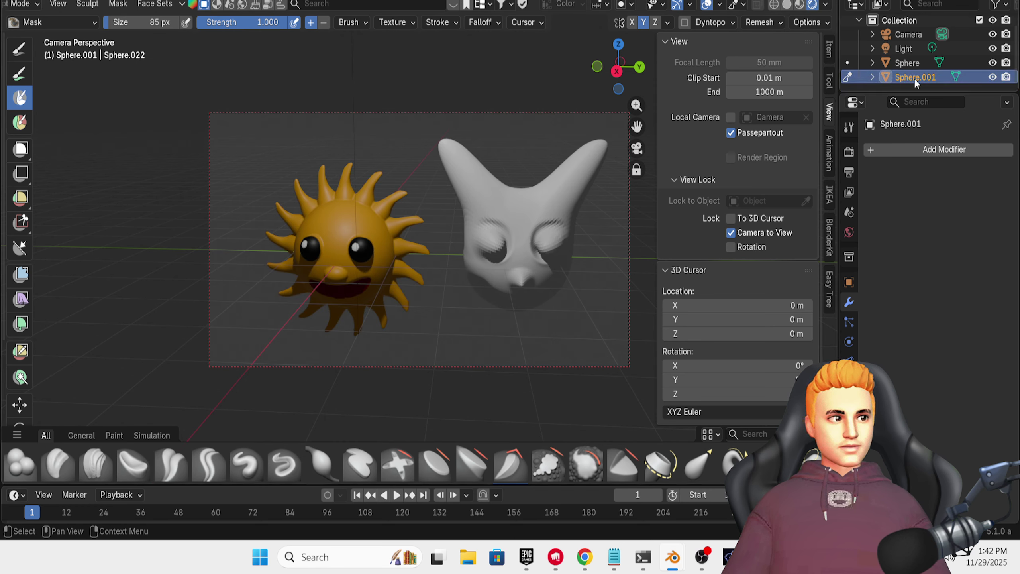
{"action": "left_click", "coordinate": [911, 50]}
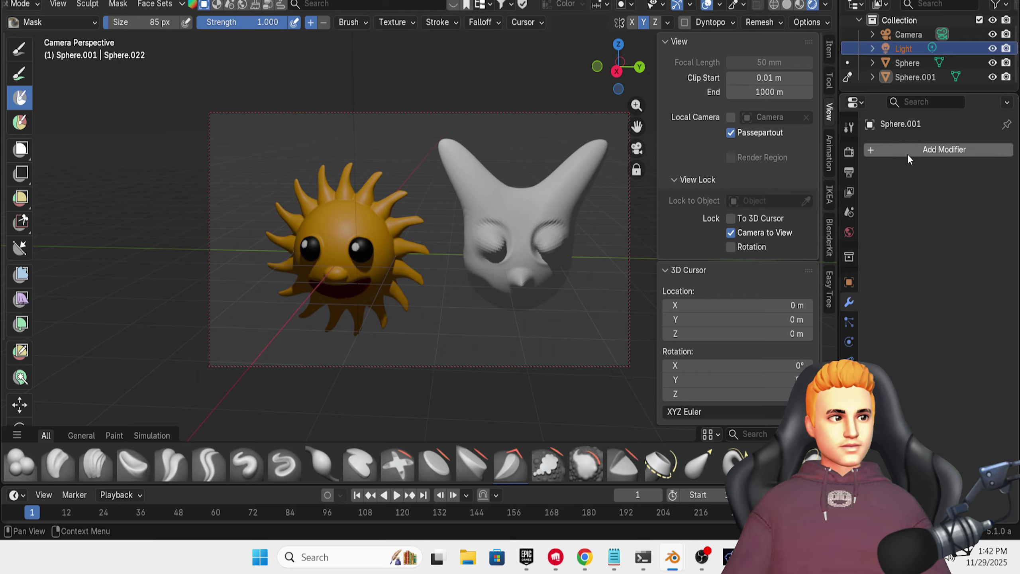
{"action": "double_click", "coordinate": [904, 48]}
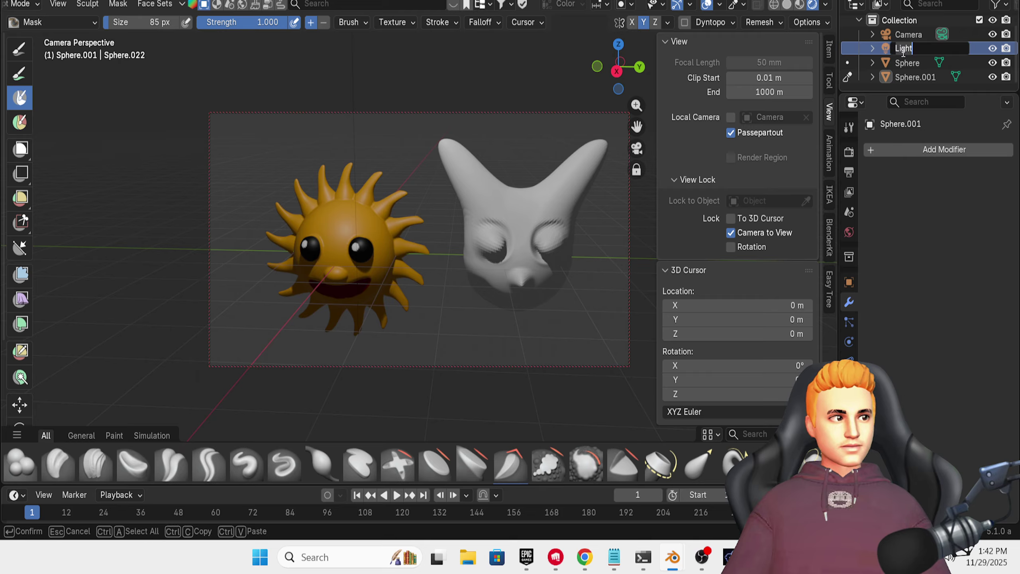
{"action": "key", "text": "Return"}
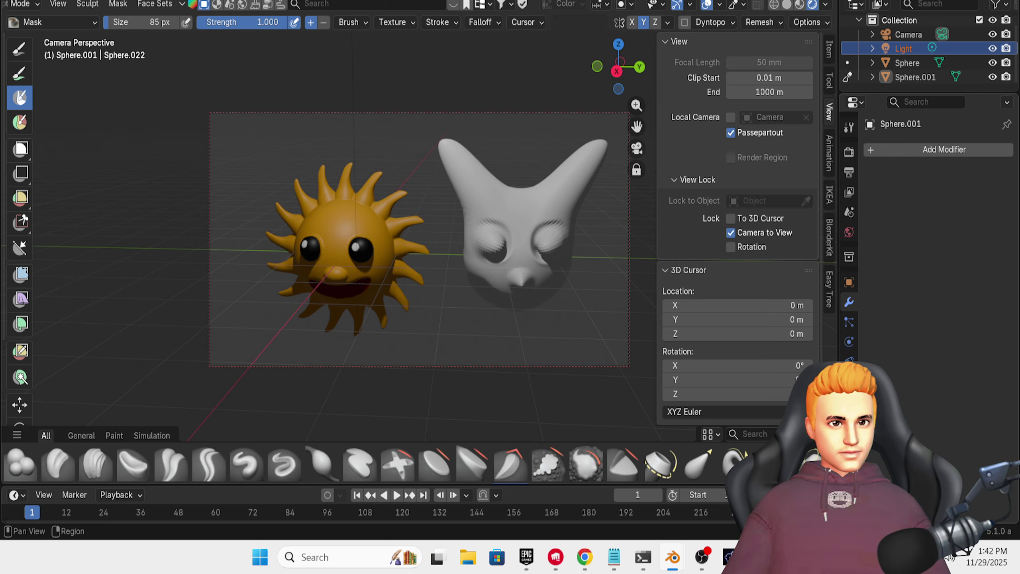
{"action": "left_click", "coordinate": [849, 362]}
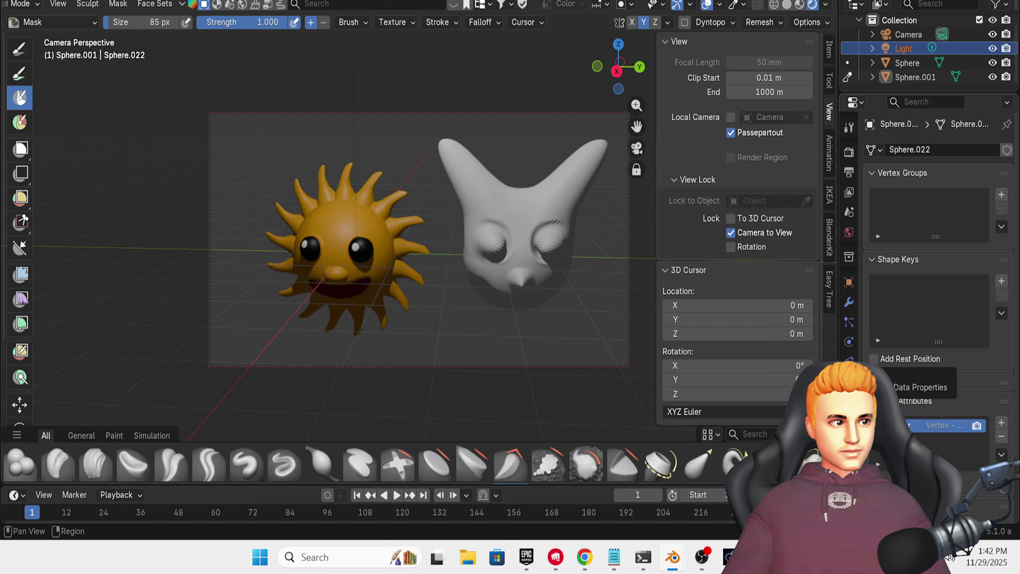
{"action": "double_click", "coordinate": [919, 49]}
{"action": "left_click", "coordinate": [918, 49]}
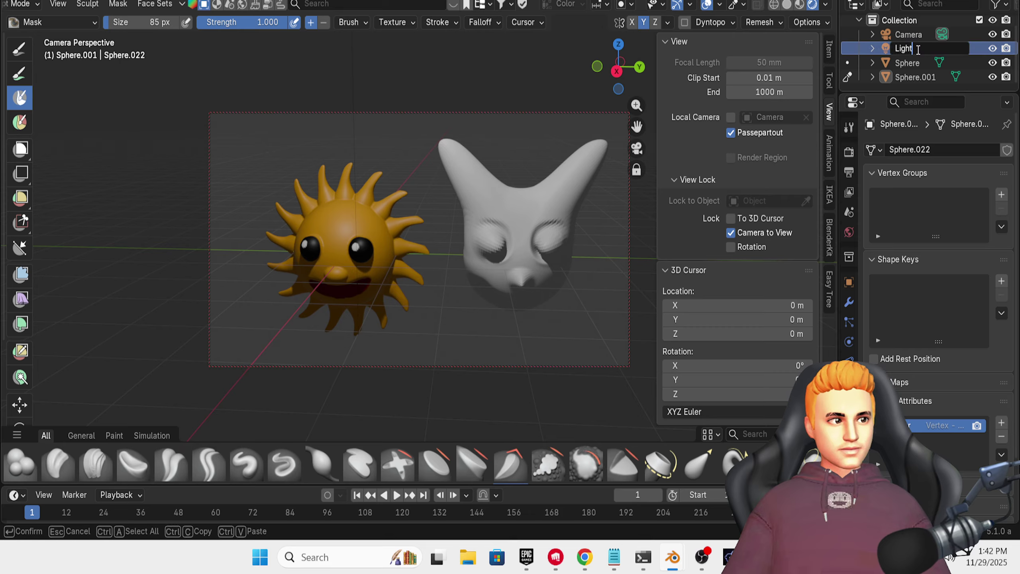
{"action": "left_click", "coordinate": [890, 46]}
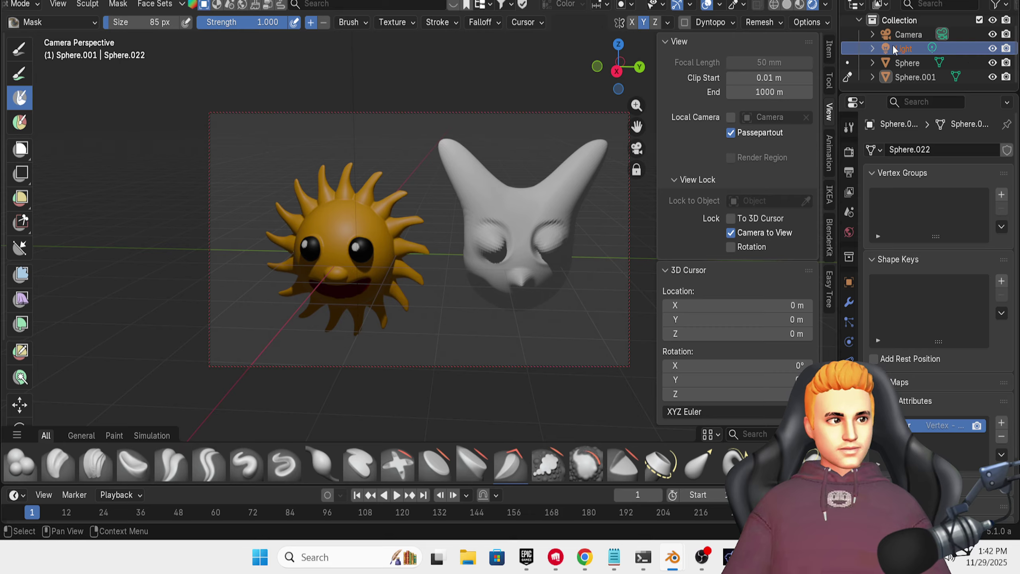
{"action": "left_click", "coordinate": [801, 5]}
{"action": "left_click", "coordinate": [812, 5]}
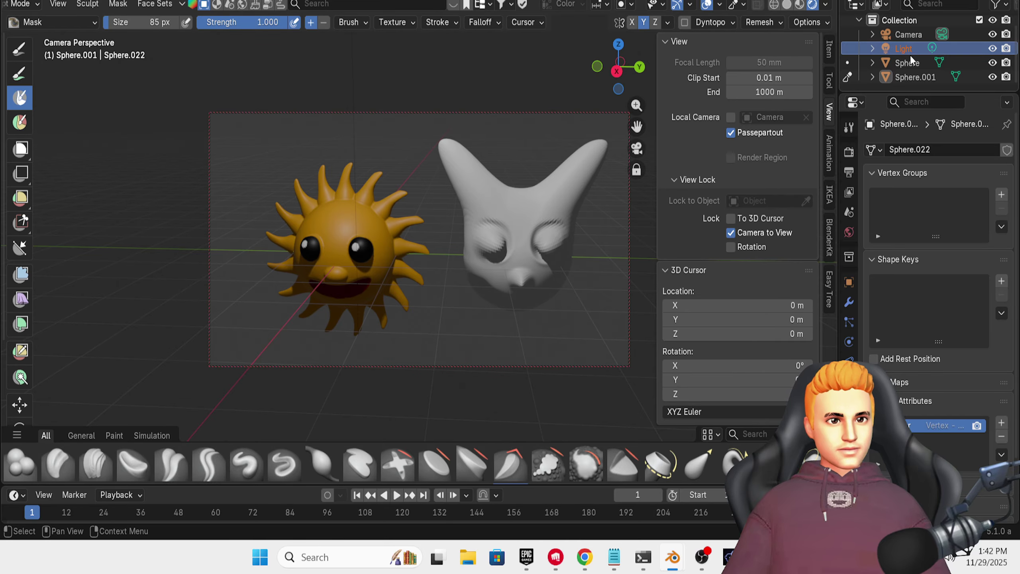
- Pull the locked camera back until the light is in frame, and switch to Object Mode
{"action": "middle_click_drag", "start_coordinate": [554, 250], "coordinate": [552, 238]}
{"action": "scroll", "coordinate": [555, 224], "scroll_direction": "down", "scroll_amount": 2}
{"action": "scroll", "coordinate": [554, 221], "scroll_direction": "down", "scroll_amount": 4}
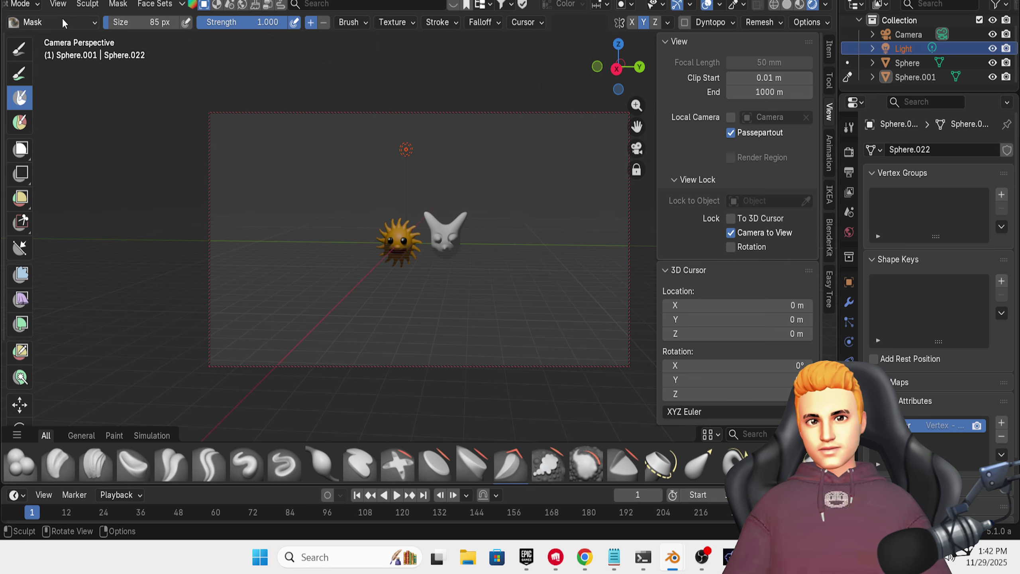
{"action": "left_click", "coordinate": [31, 5]}
{"action": "left_click", "coordinate": [33, 19]}
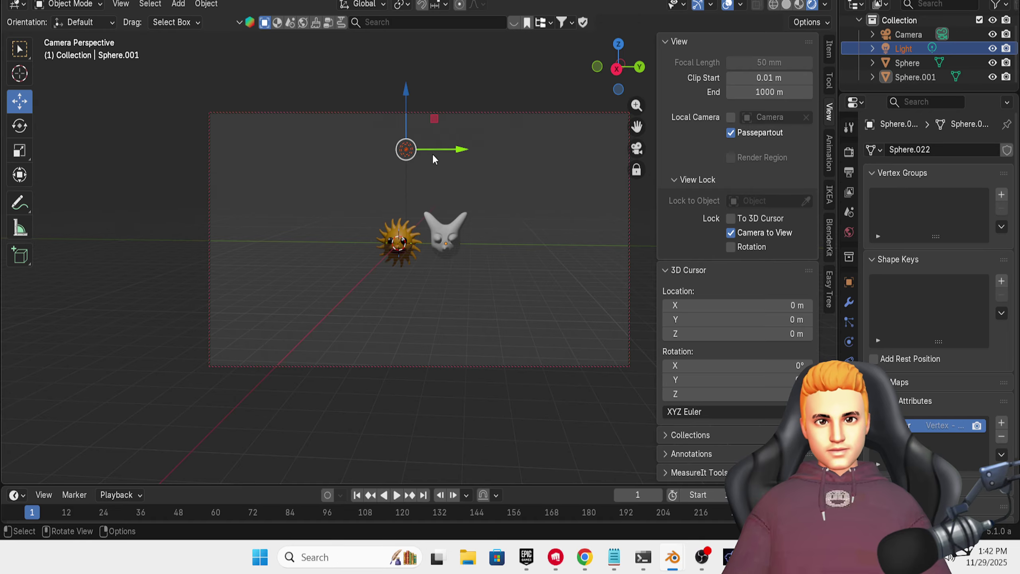
- Lower the light to about the heads' height and move it along the X axis out in front of them
{"action": "left_click_drag", "start_coordinate": [407, 118], "coordinate": [412, 215]}
{"action": "middle_click_drag", "start_coordinate": [412, 215], "coordinate": [317, 238]}
{"action": "left_click_drag", "start_coordinate": [318, 239], "coordinate": [252, 252]}
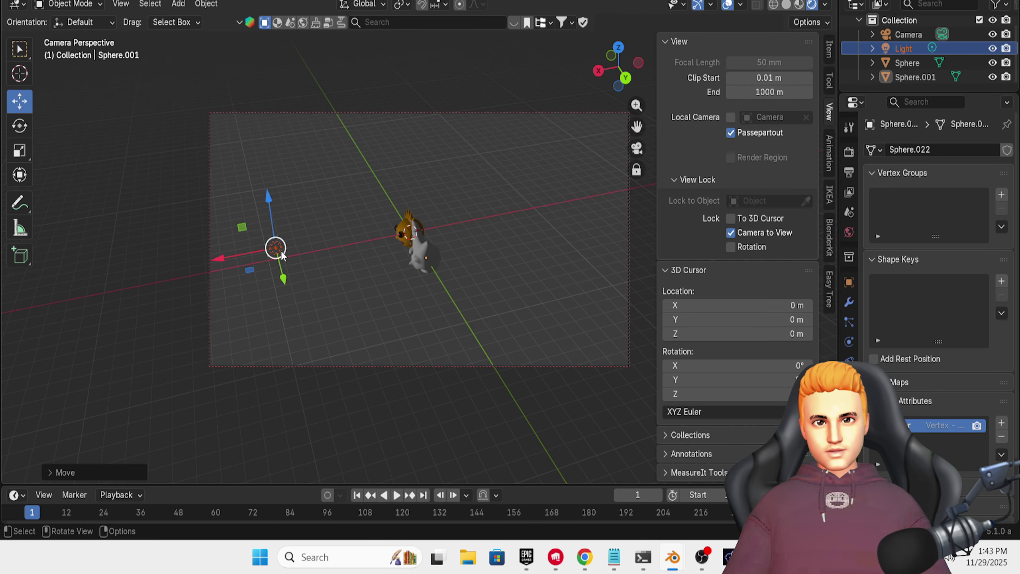
{"action": "middle_click_drag", "start_coordinate": [282, 256], "coordinate": [413, 201]}
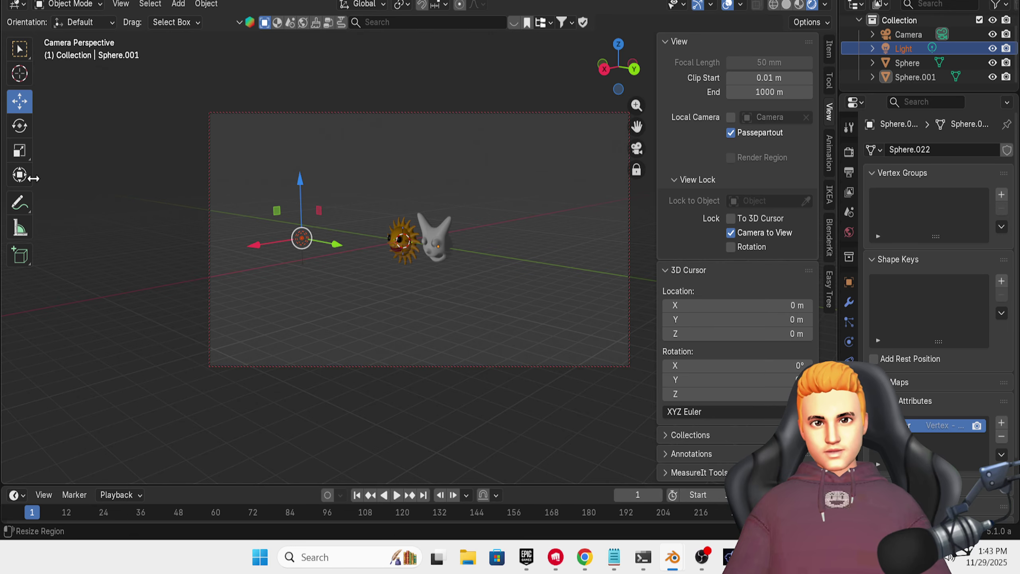
- Rotate the light freely and move it along the X axis closer to the heads
{"action": "left_click", "coordinate": [20, 126]}
{"action": "left_click_drag", "start_coordinate": [304, 208], "coordinate": [315, 252]}
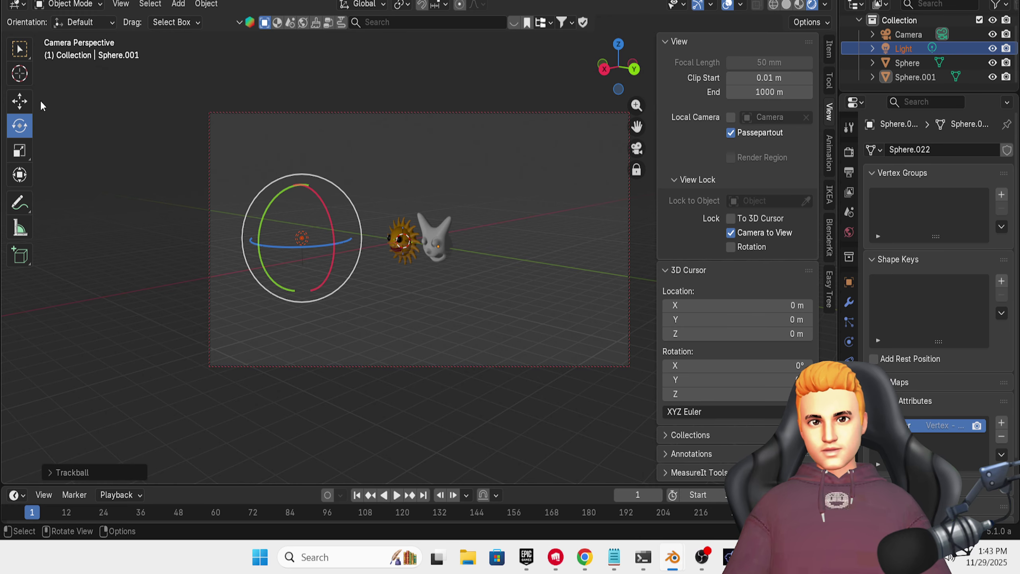
{"action": "left_click", "coordinate": [19, 101]}
{"action": "left_click_drag", "start_coordinate": [261, 244], "coordinate": [294, 239]}
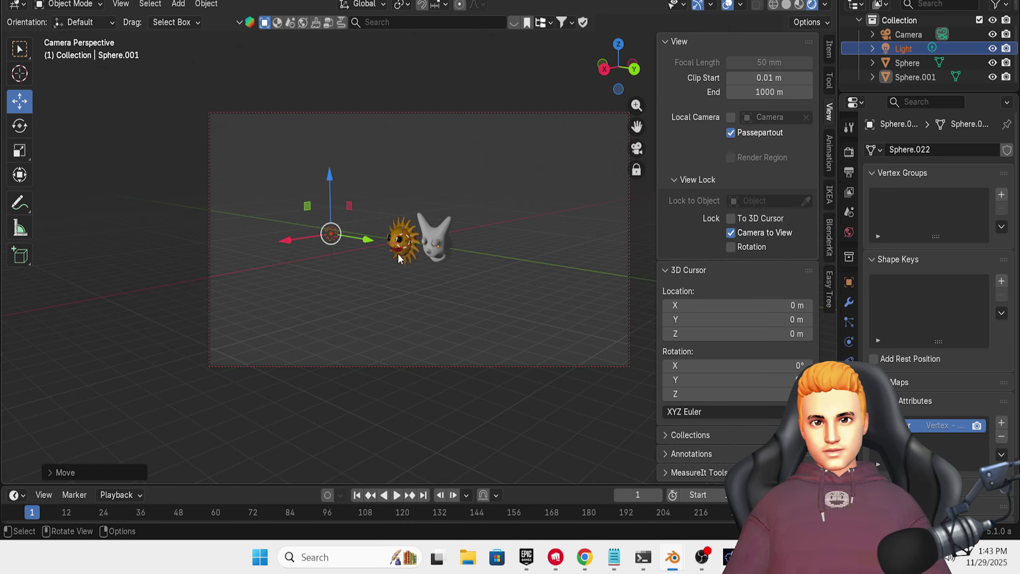
- Bring the locked camera in closer and swing it toward a more frontal view of both heads
{"action": "scroll", "coordinate": [398, 253], "scroll_direction": "down", "scroll_amount": 1}
{"action": "scroll", "coordinate": [412, 207], "scroll_direction": "up", "scroll_amount": 5}
{"action": "middle_click_drag", "start_coordinate": [412, 206], "coordinate": [461, 213]}
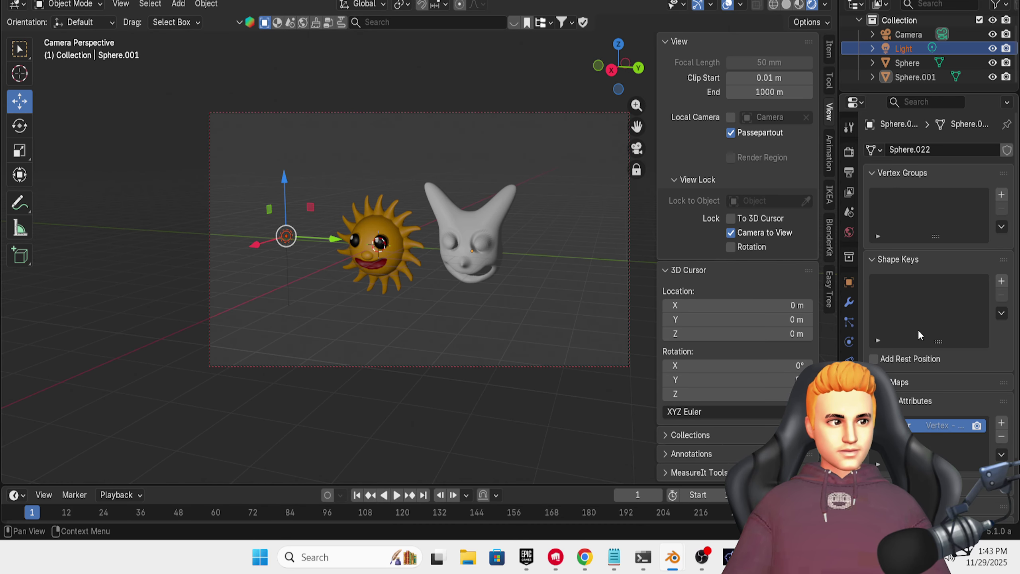
- Change the light's type to Sun and set its strength to 7
{"action": "scroll", "coordinate": [925, 354], "scroll_direction": "down", "scroll_amount": 4}
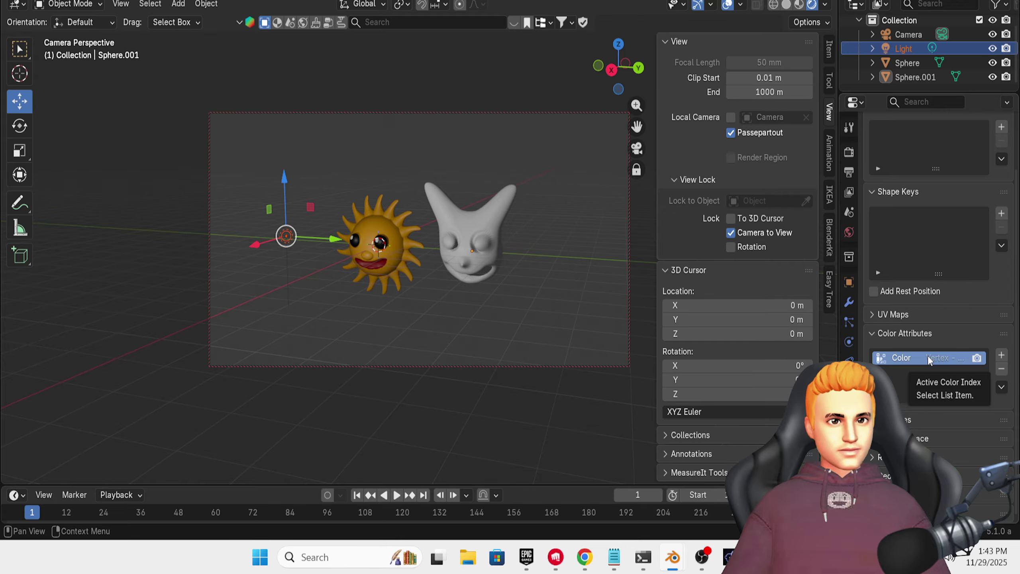
{"action": "scroll", "coordinate": [929, 359], "scroll_direction": "up", "scroll_amount": 2}
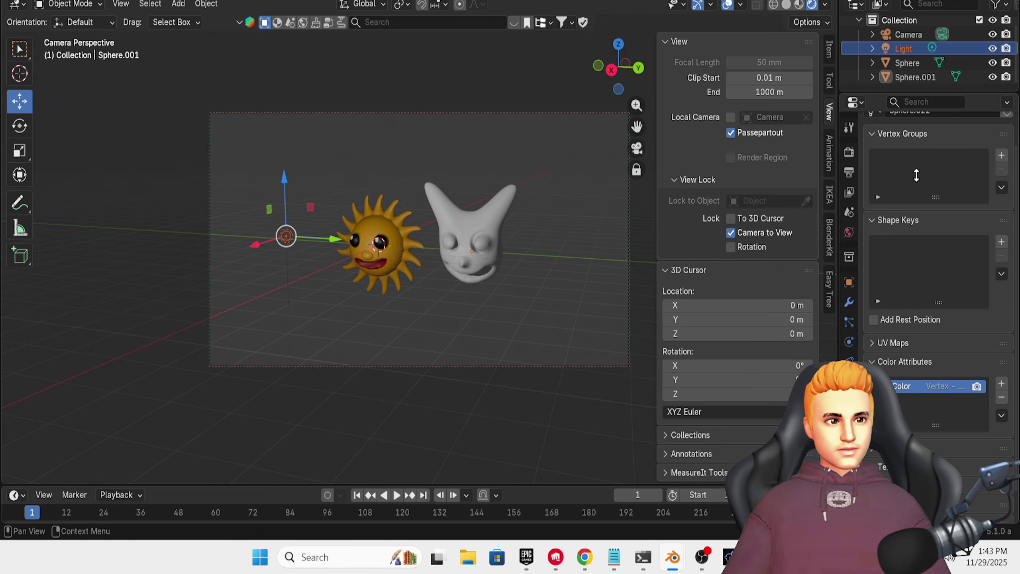
{"action": "double_click", "coordinate": [912, 48]}
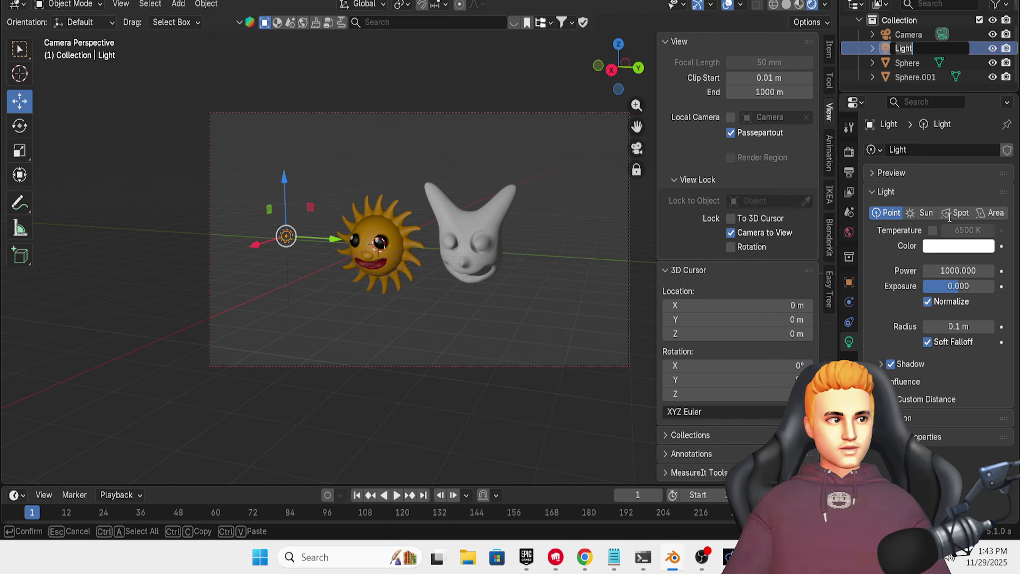
{"action": "left_click", "coordinate": [926, 212]}
{"action": "left_click", "coordinate": [926, 213]}
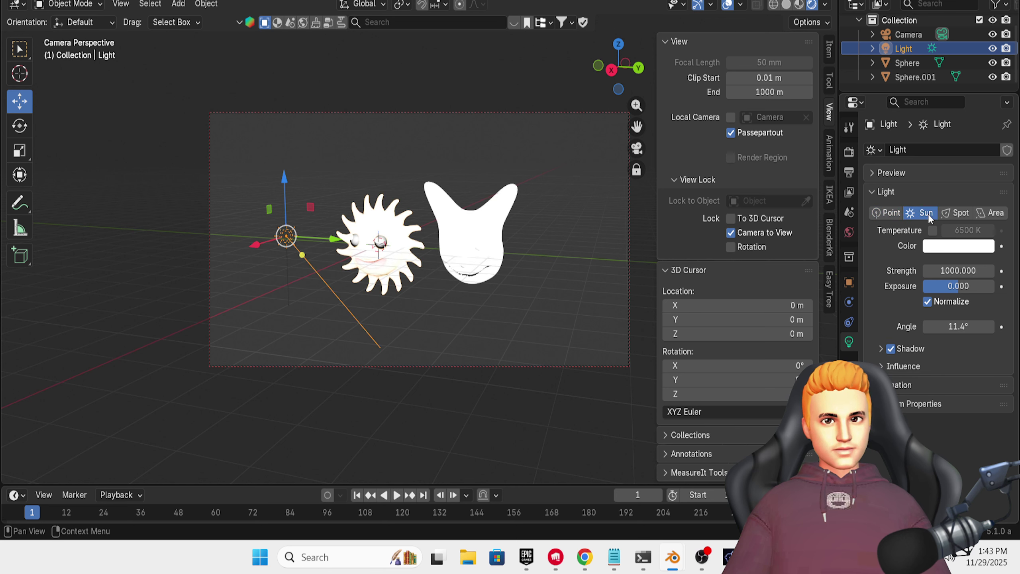
{"action": "left_click", "coordinate": [971, 270]}
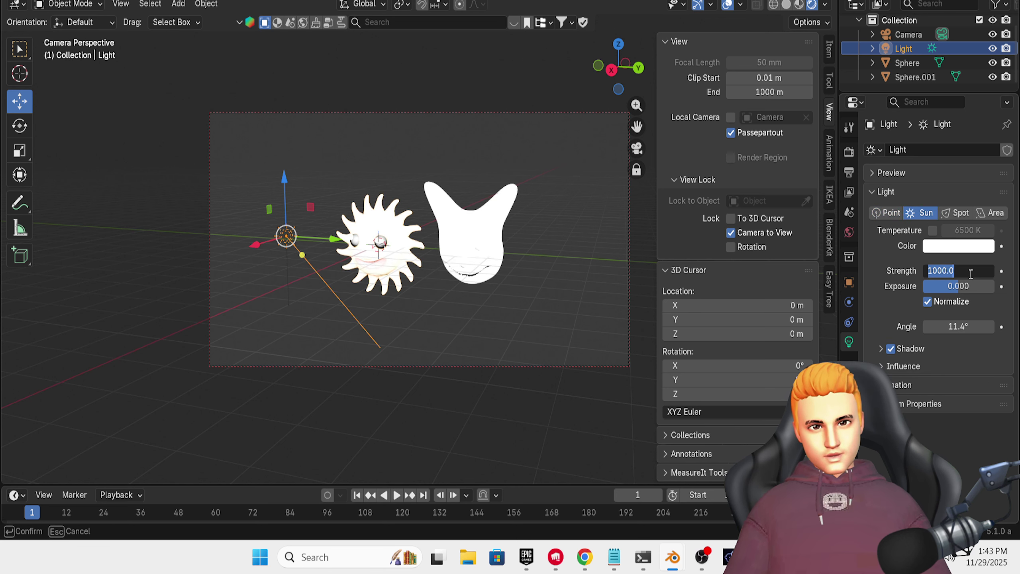
{"action": "type", "text": "7"}
{"action": "key", "text": "Return"}
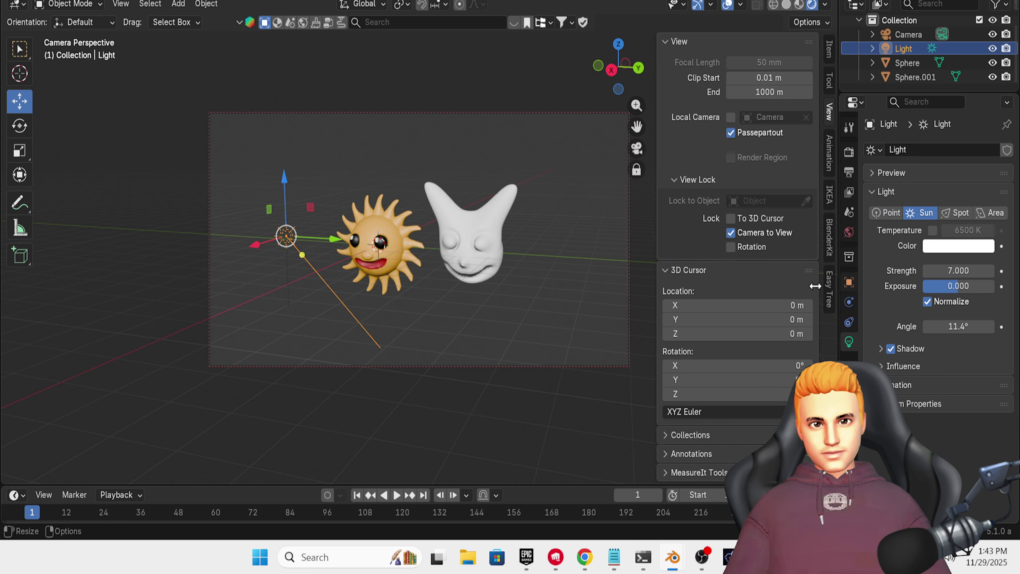
- Bring the locked camera closer to the front of the heads and aim the sun light's direction at the sun-like head
{"action": "middle_click_drag", "start_coordinate": [496, 286], "coordinate": [518, 293]}
{"action": "scroll", "coordinate": [509, 286], "scroll_direction": "up", "scroll_amount": 2}
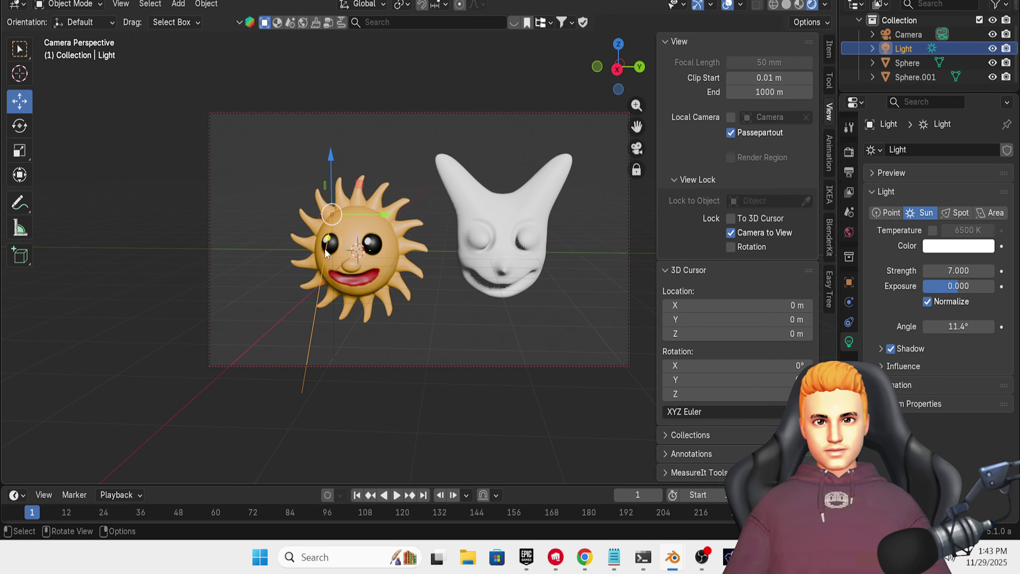
{"action": "left_click_drag", "start_coordinate": [327, 239], "coordinate": [335, 236]}
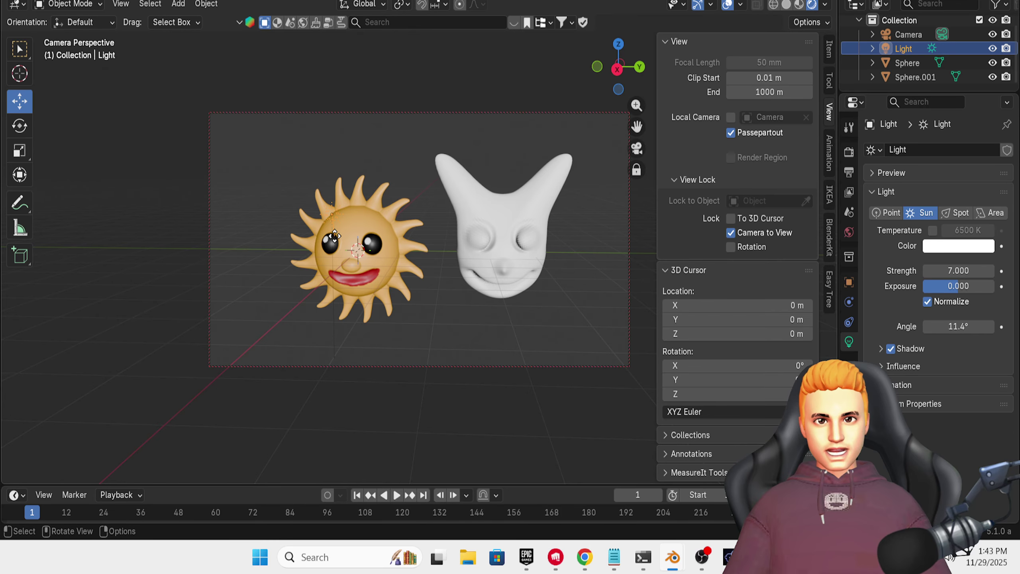
- Deselect the light, view the heads from the side, and orbit the locked camera back to frame both from the front
{"action": "left_click", "coordinate": [438, 300]}
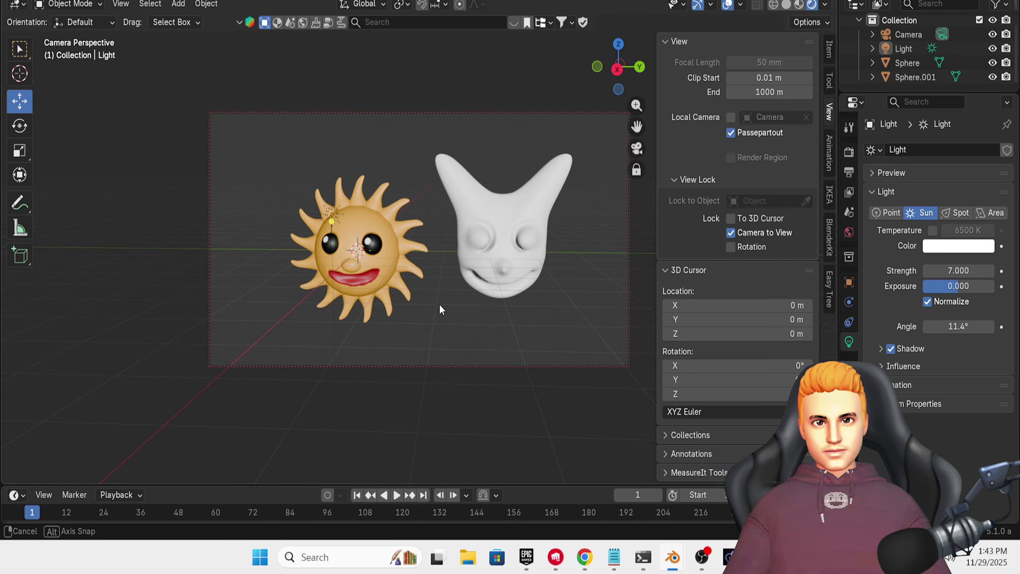
{"action": "middle_click_drag", "start_coordinate": [441, 309], "coordinate": [124, 240]}
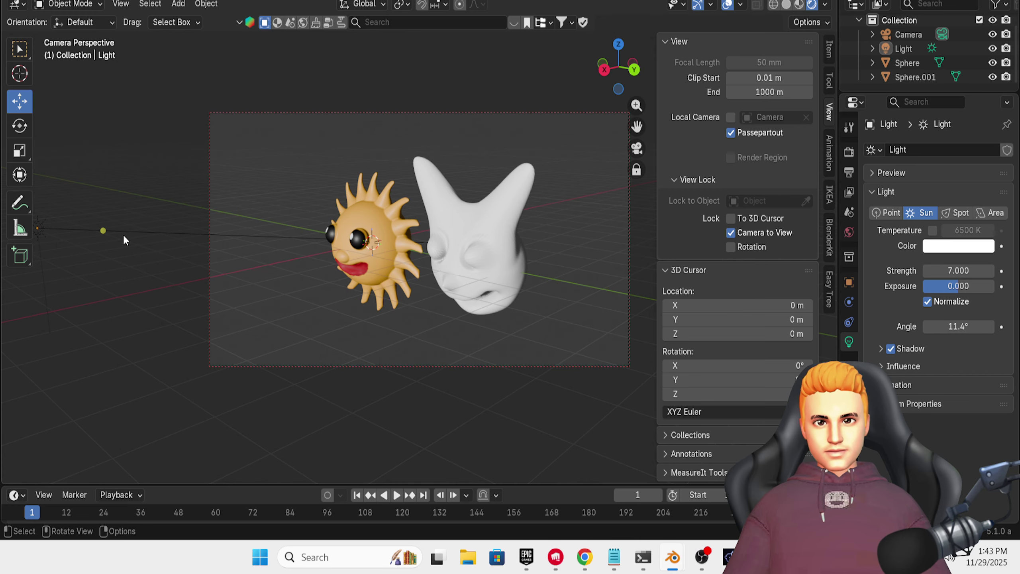
{"action": "middle_click_drag", "start_coordinate": [466, 208], "coordinate": [525, 245]}
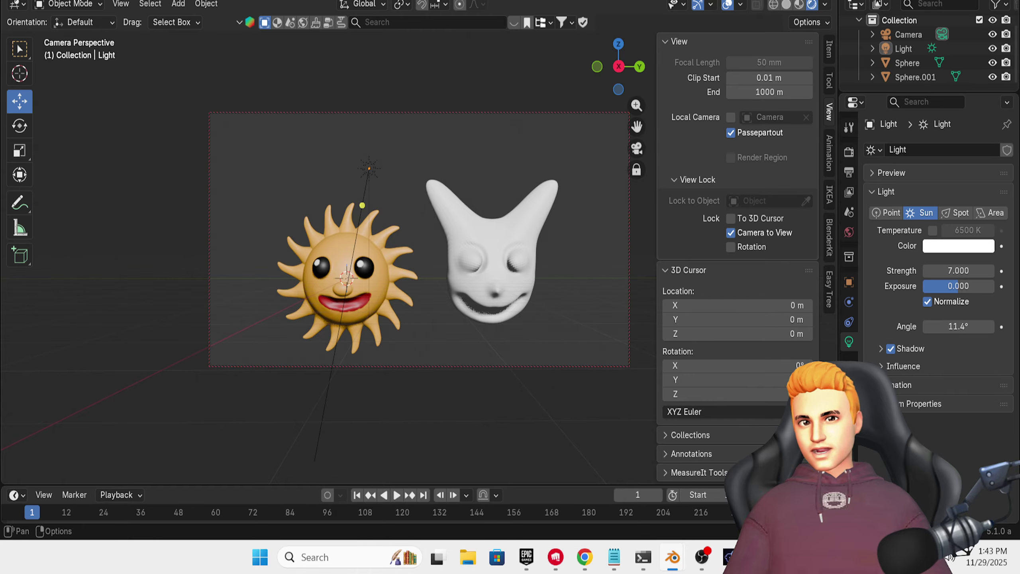
- Render a still image of both heads and fit the whole render in view
{"action": "left_click", "coordinate": [93, 0]}
{"action": "left_click", "coordinate": [92, 9]}
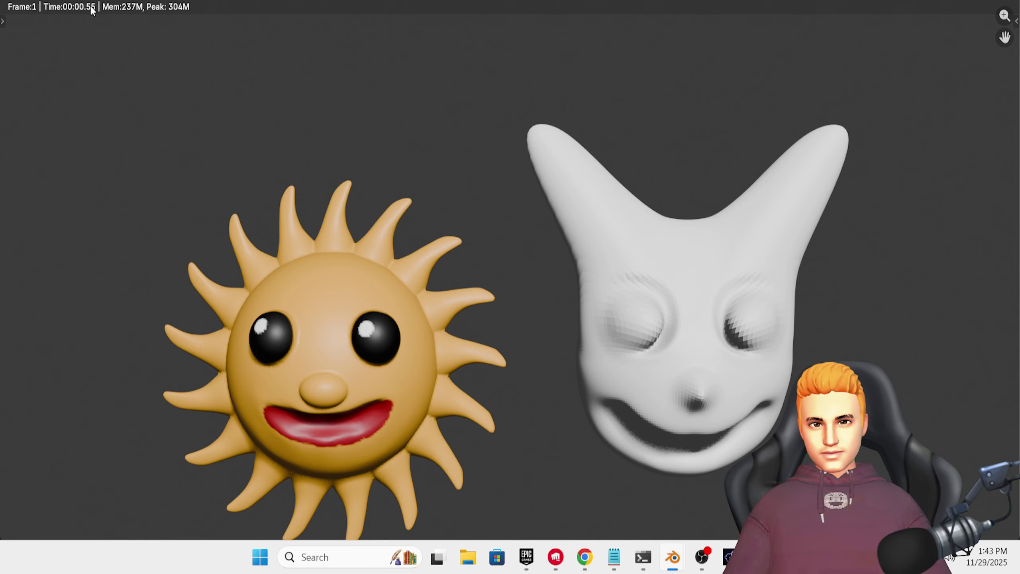
{"action": "scroll", "coordinate": [470, 210], "scroll_direction": "down", "scroll_amount": 2}
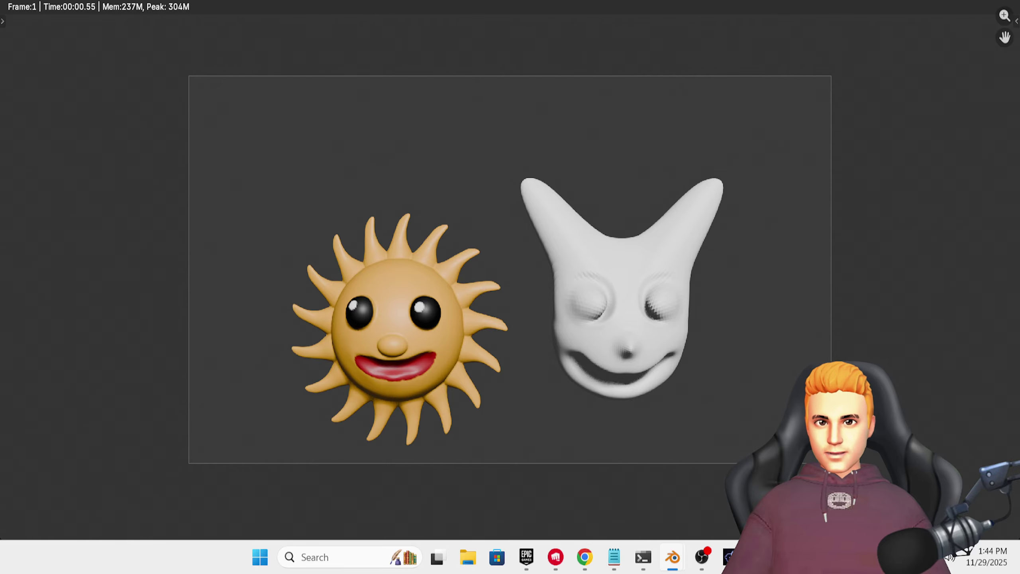
- Save the rendered image to disk as Untitled.png
{"action": "left_click", "coordinate": [131, 0]}
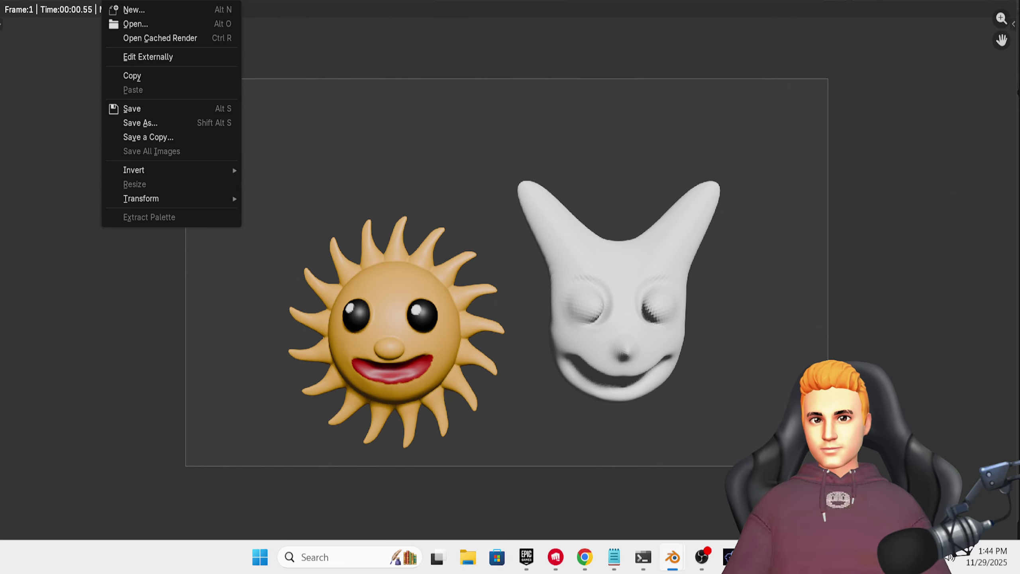
{"action": "left_click", "coordinate": [157, 122]}
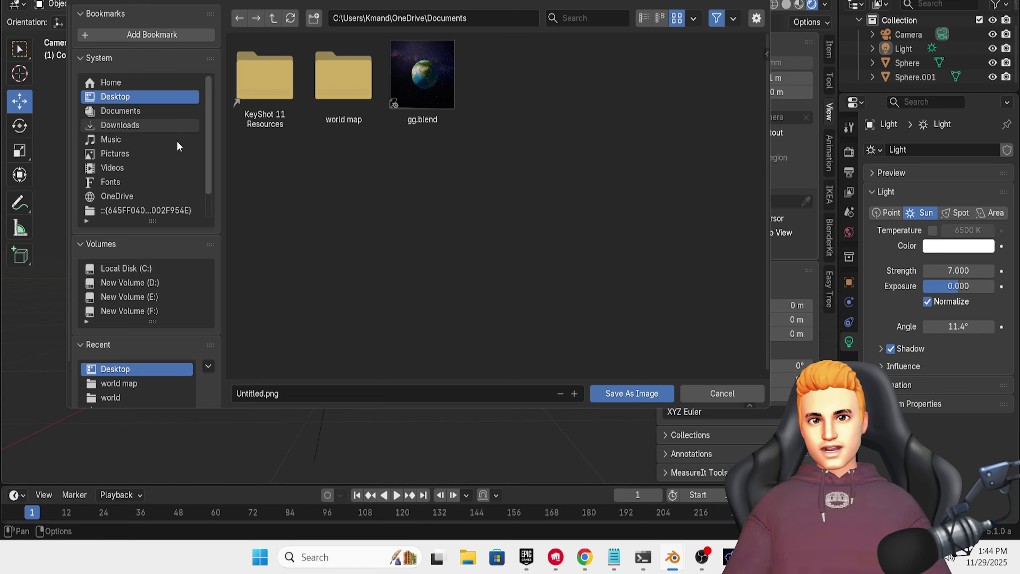
{"action": "left_click", "coordinate": [617, 387]}
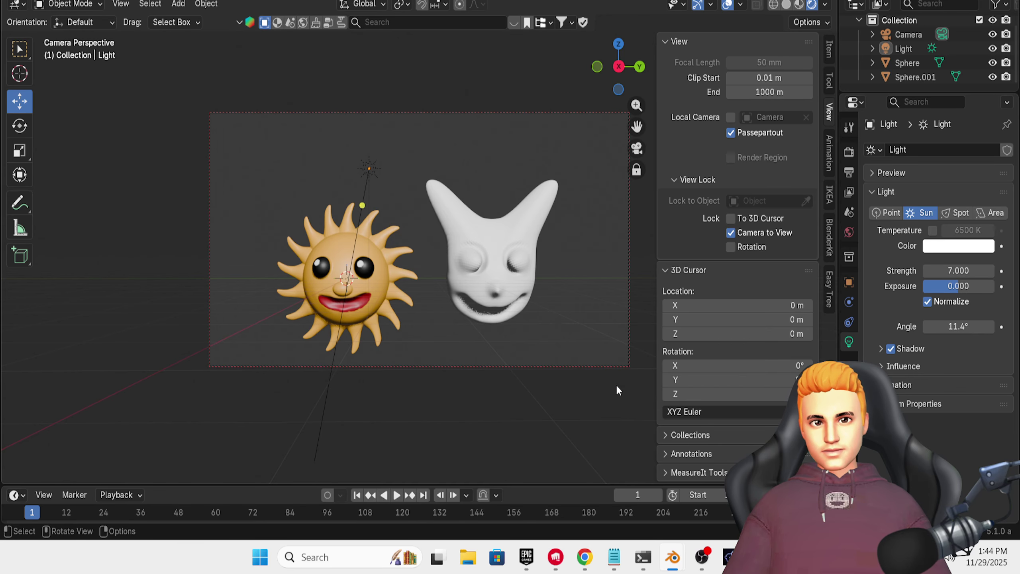